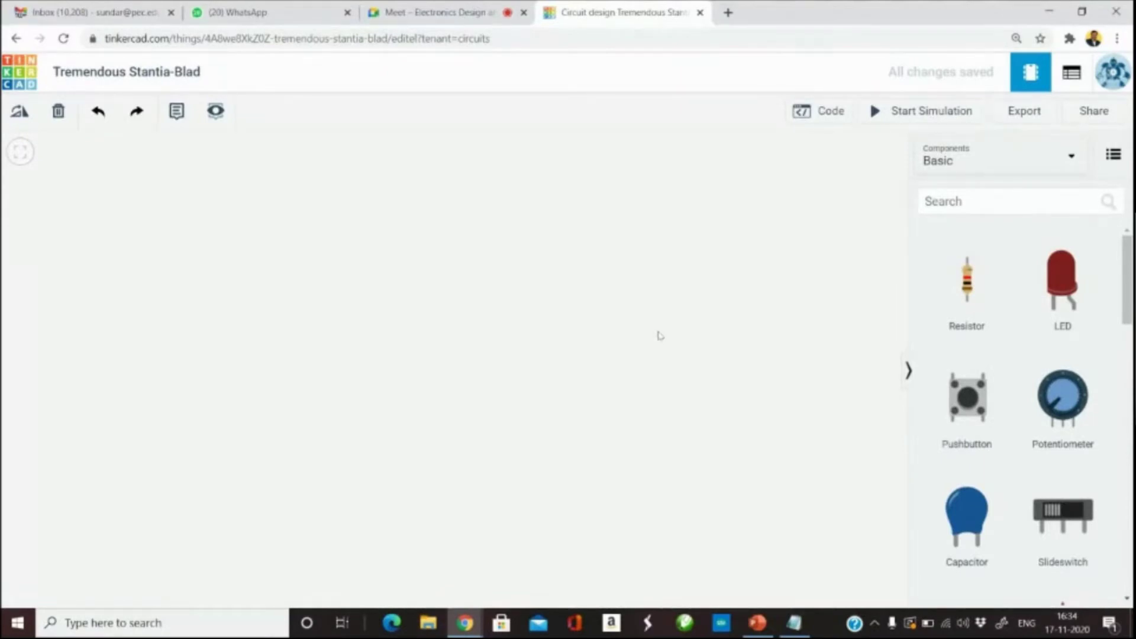
Search 'gas' and place a Gas Sensor to the left of the Arduino Uno R3.
left_click(974, 201)
type("arduino")
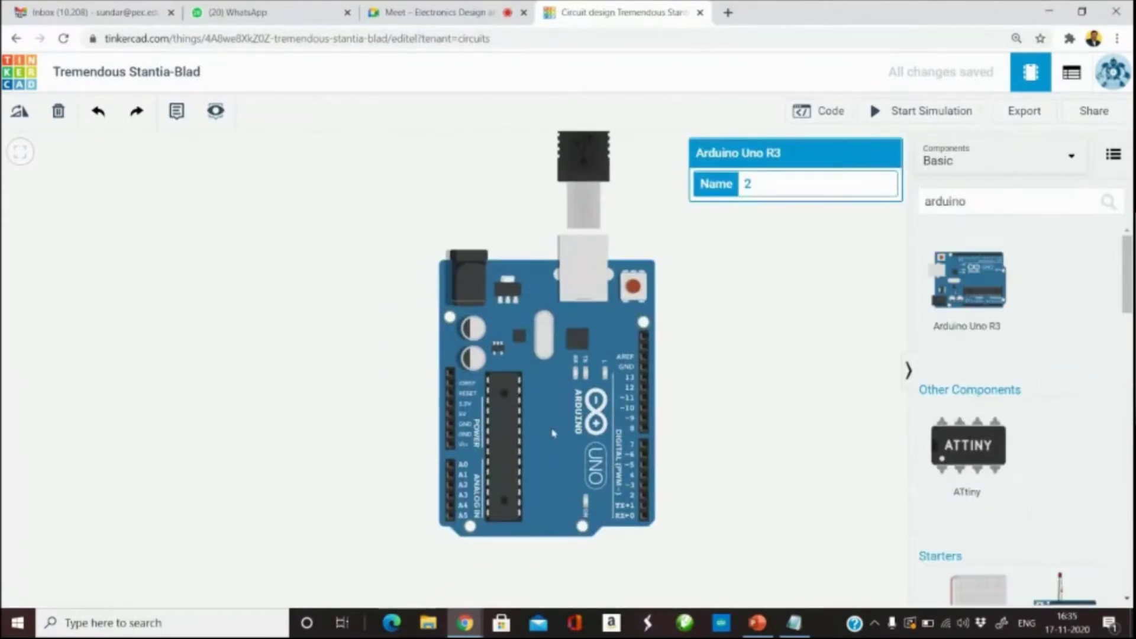
left_click(705, 369)
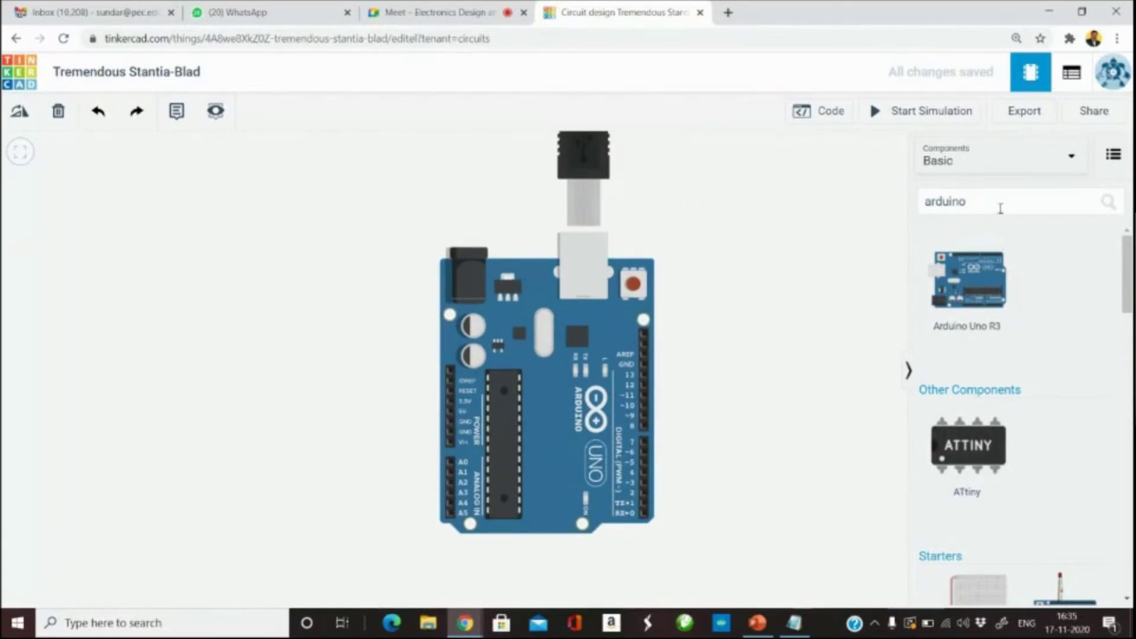
left_click(1000, 207)
key("ctrl+a")
type("gas")
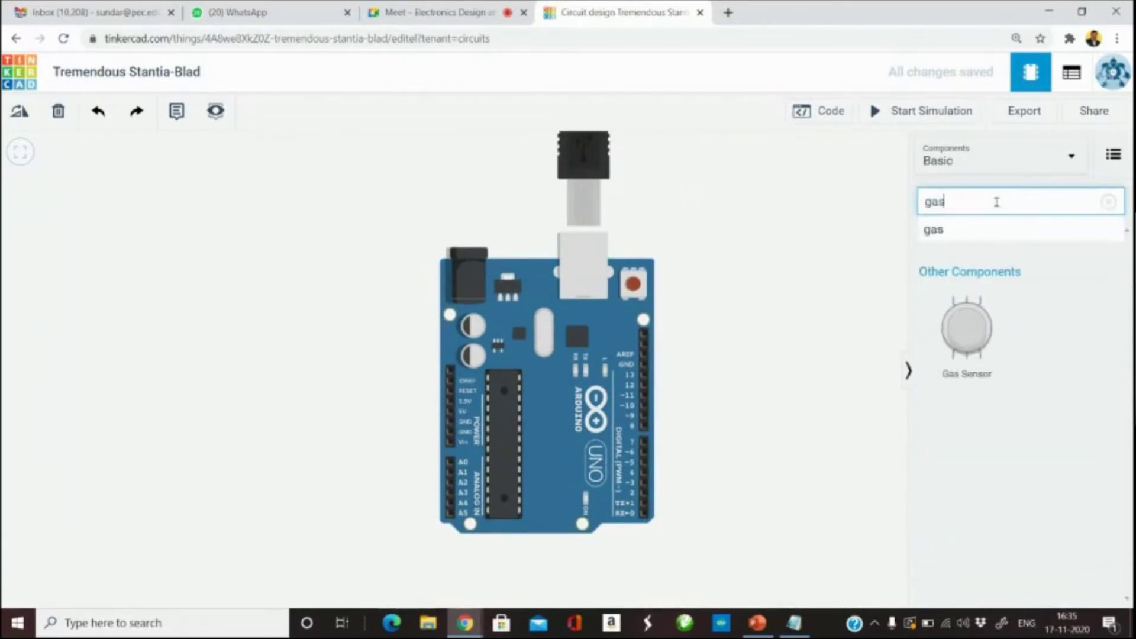
left_click_drag(966, 328, 222, 376)
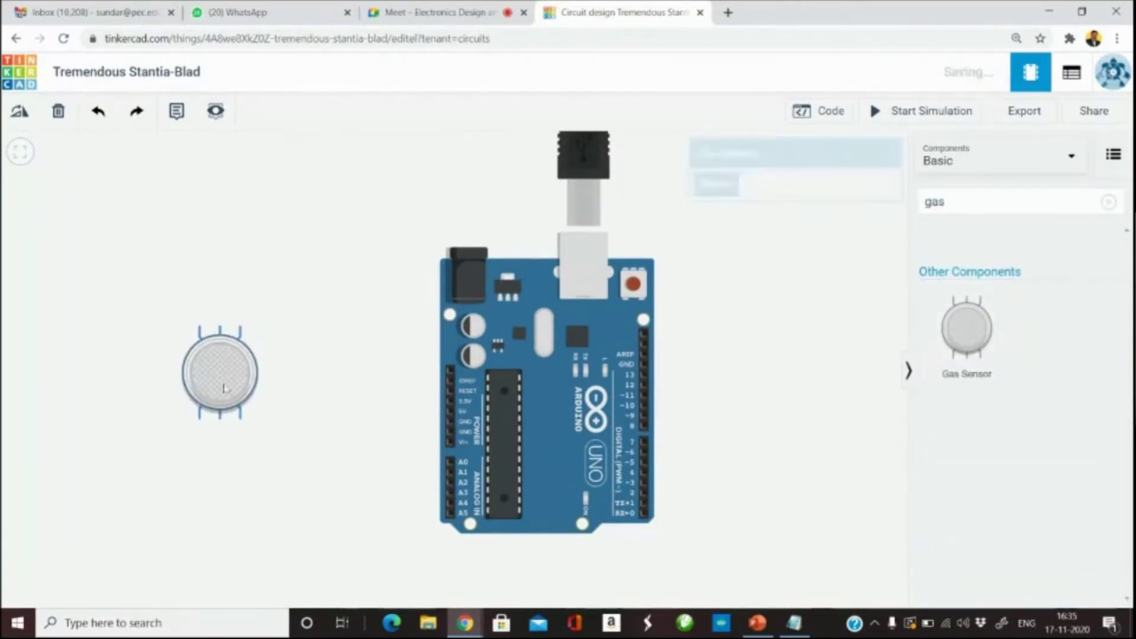
Select the placed gas sensor, then return to the PowerPoint gas-sensor slide.
scroll(230, 403, "up", 3)
scroll(231, 402, "up", 2)
left_click(222, 272)
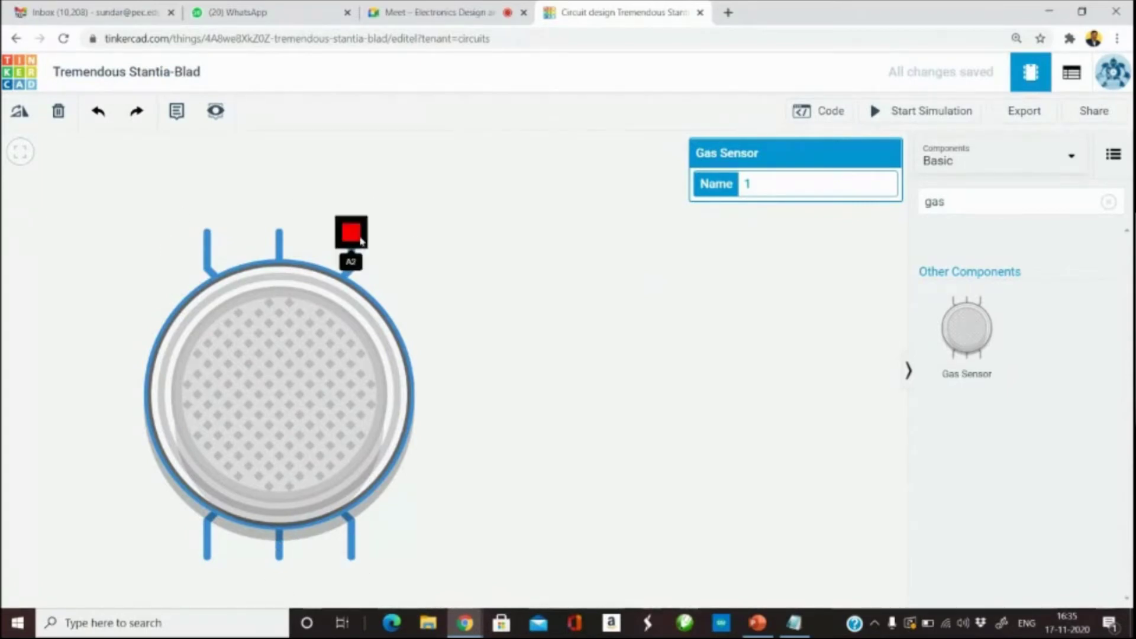
key("alt+Tab")
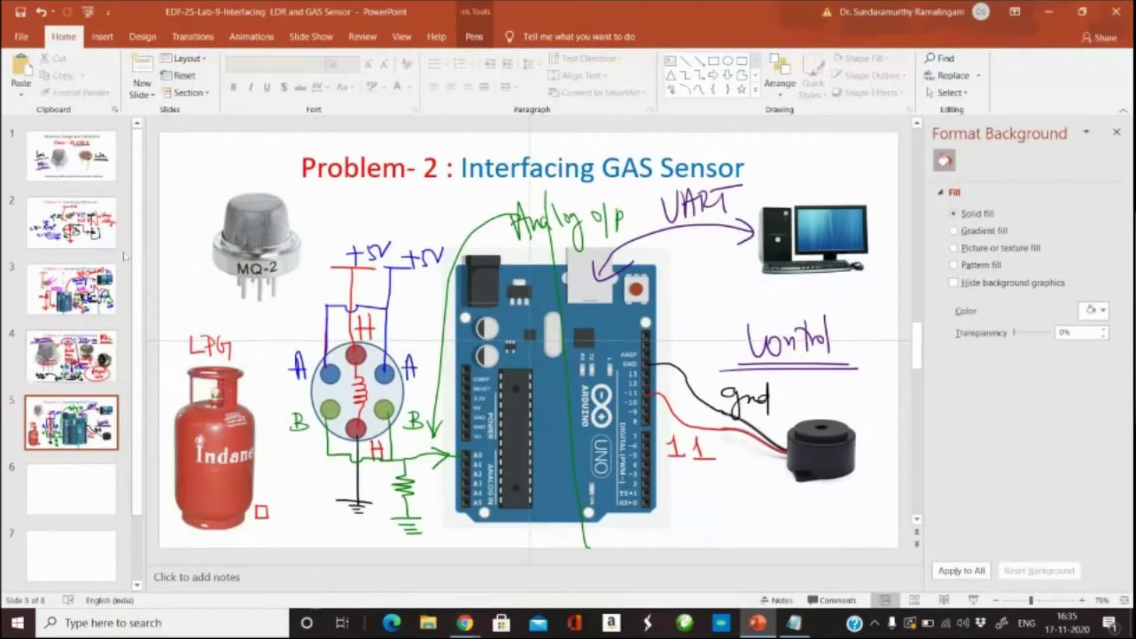
Show PowerPoint slide 1, the title slide, then return to the Tinkercad design.
left_click(61, 170)
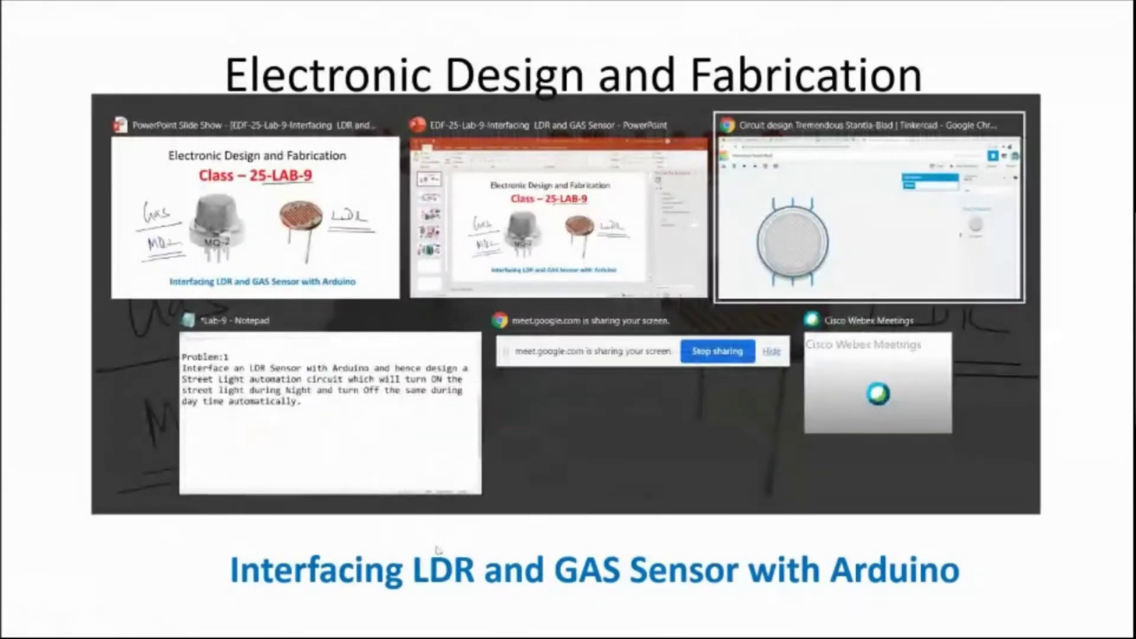
scroll(446, 437, "down", 3)
Nudge the gas sensor slightly down and to the right.
scroll(448, 439, "down", 2)
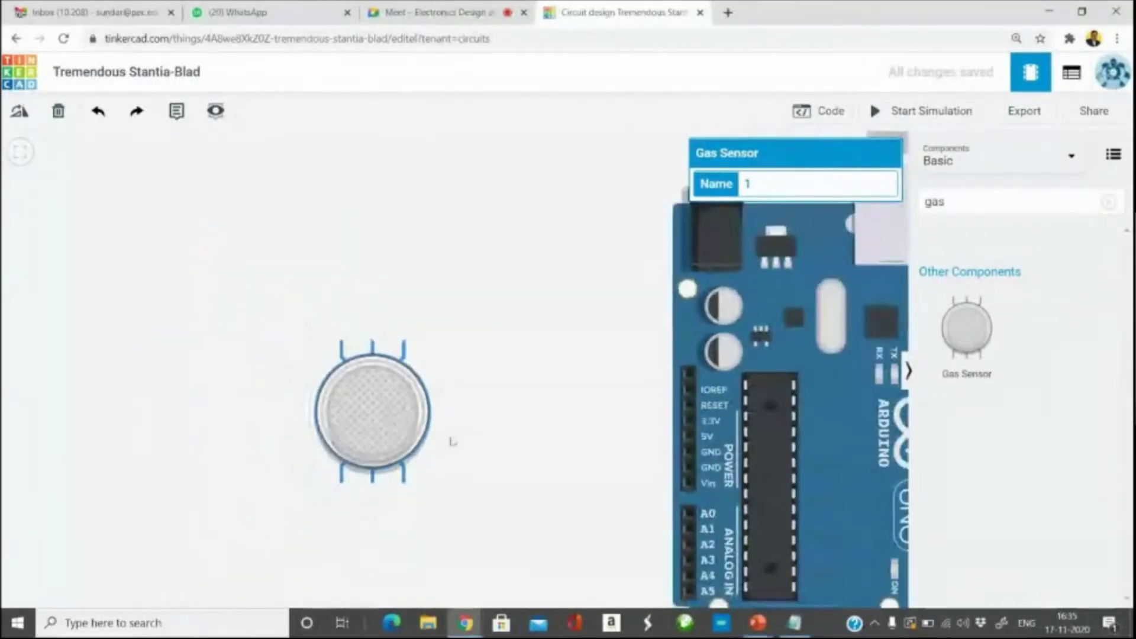
scroll(500, 452, "down", 2)
left_click_drag(354, 427, 367, 447)
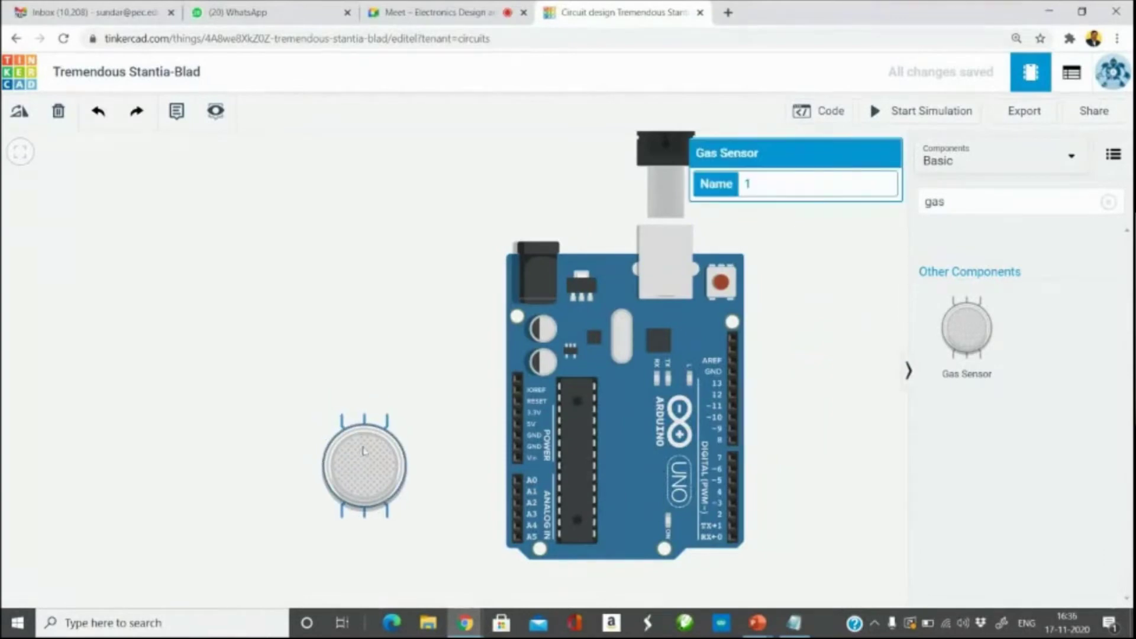
left_click(461, 459)
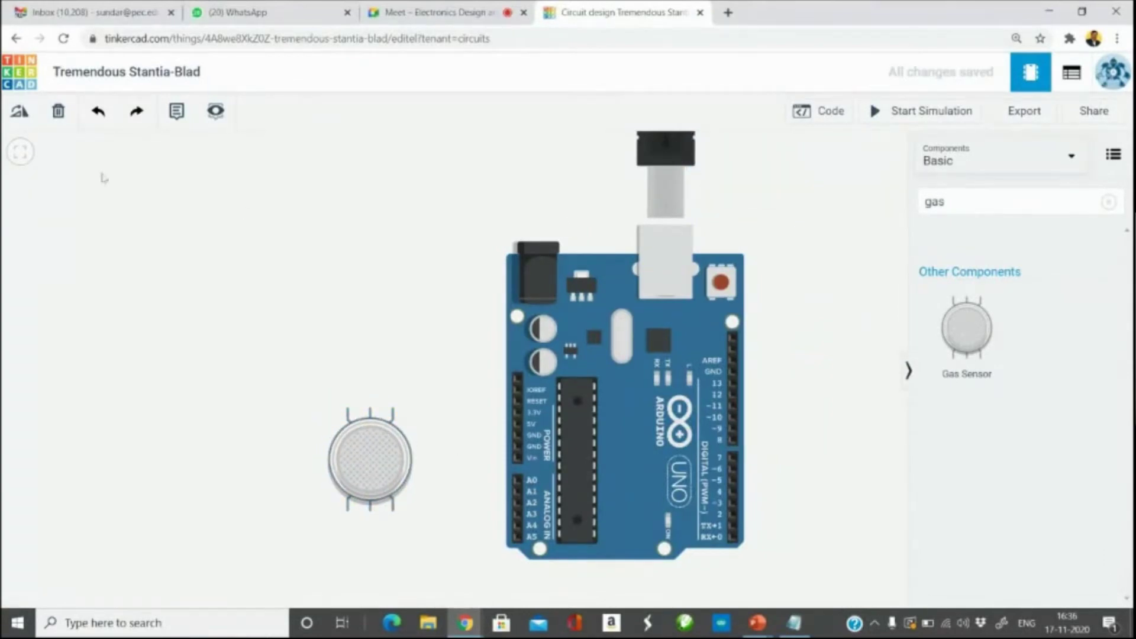
scroll(472, 461, "up", 3)
Wire the Arduino 5V pin to the sensor's top middle pin in red.
left_click(526, 224)
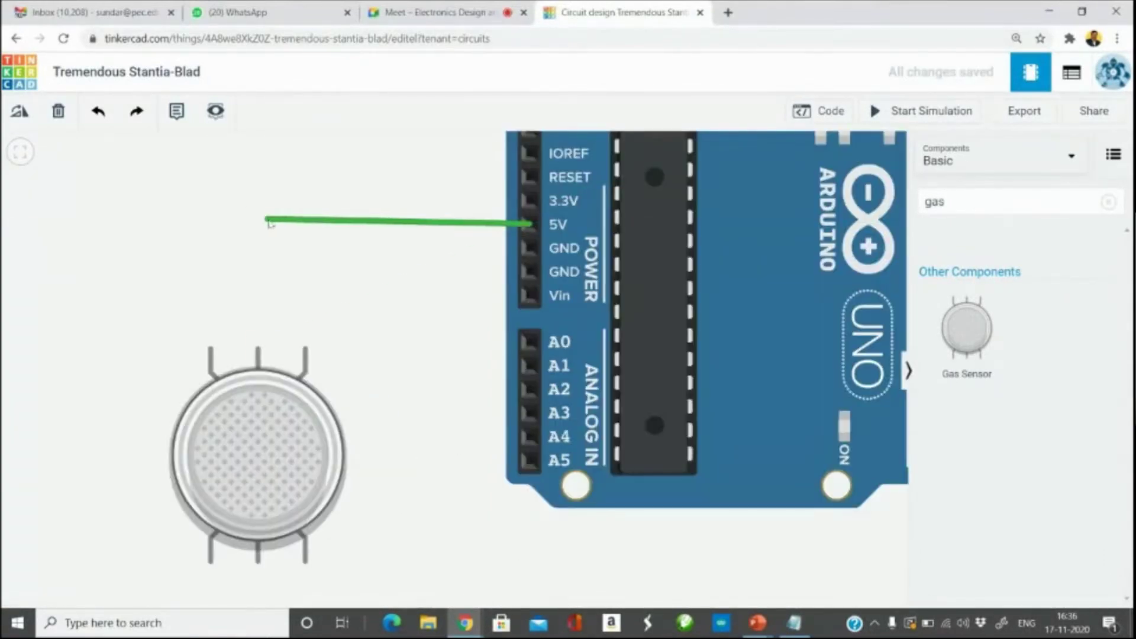
scroll(278, 408, "up", 2)
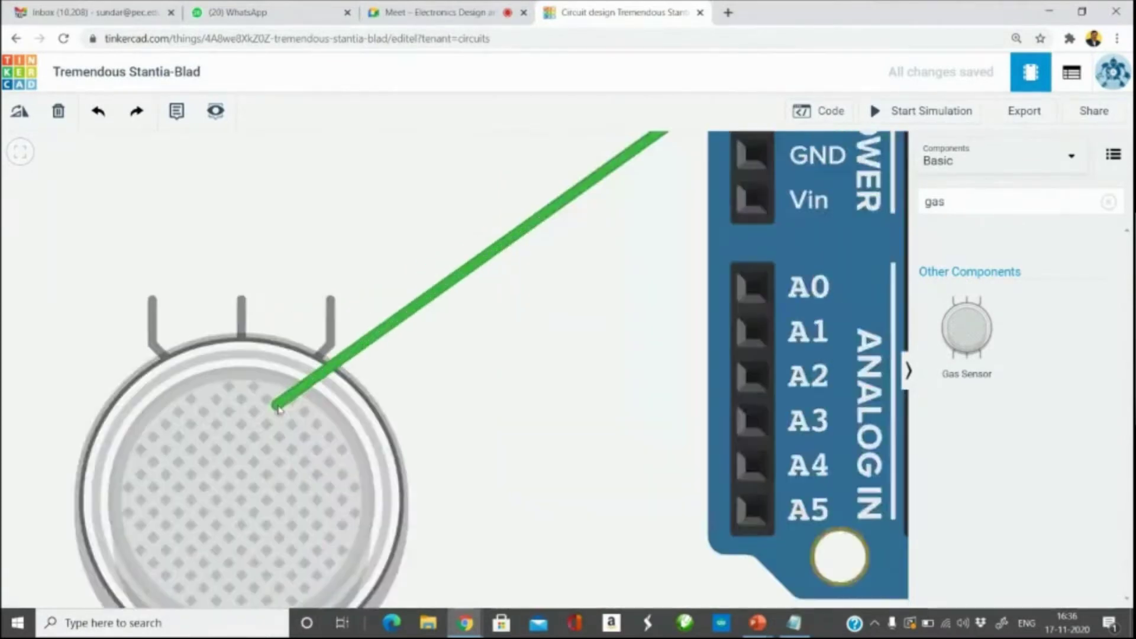
scroll(279, 408, "up", 1)
scroll(260, 201, "up", 2)
scroll(260, 198, "up", 1)
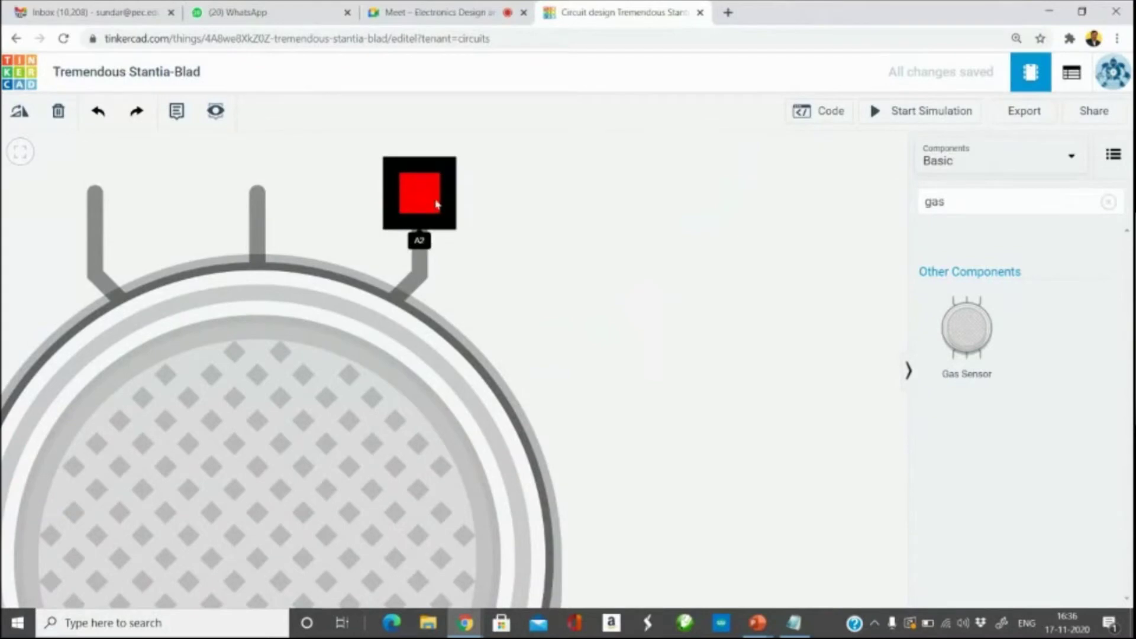
scroll(311, 373, "down", 2)
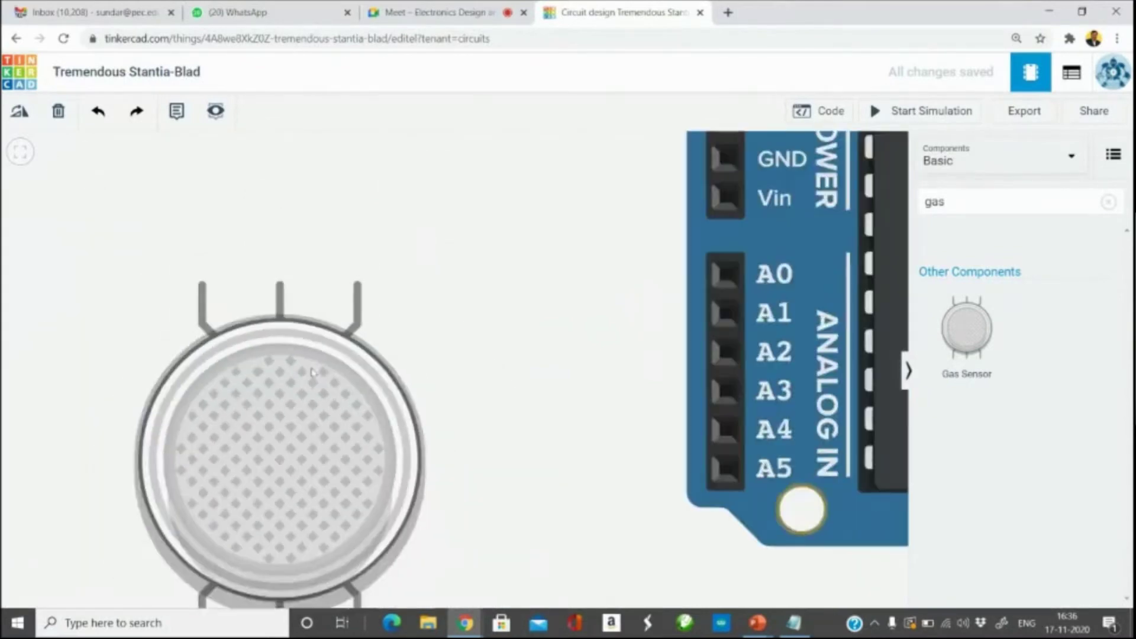
scroll(312, 371, "down", 2)
scroll(489, 297, "up", 1)
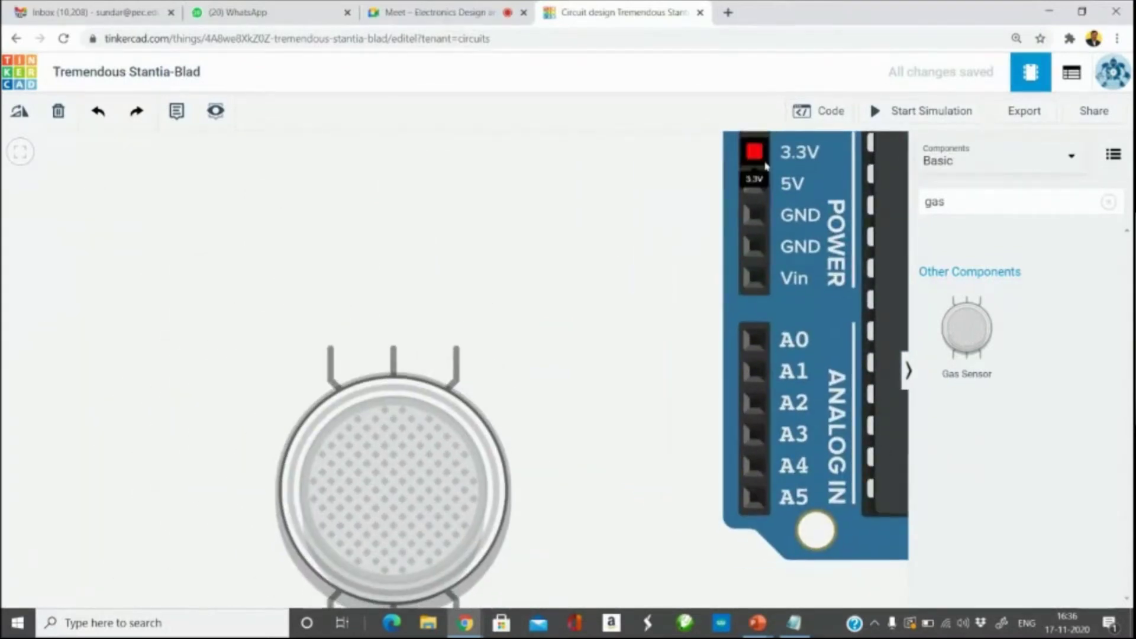
left_click(755, 187)
left_click(393, 182)
left_click(393, 348)
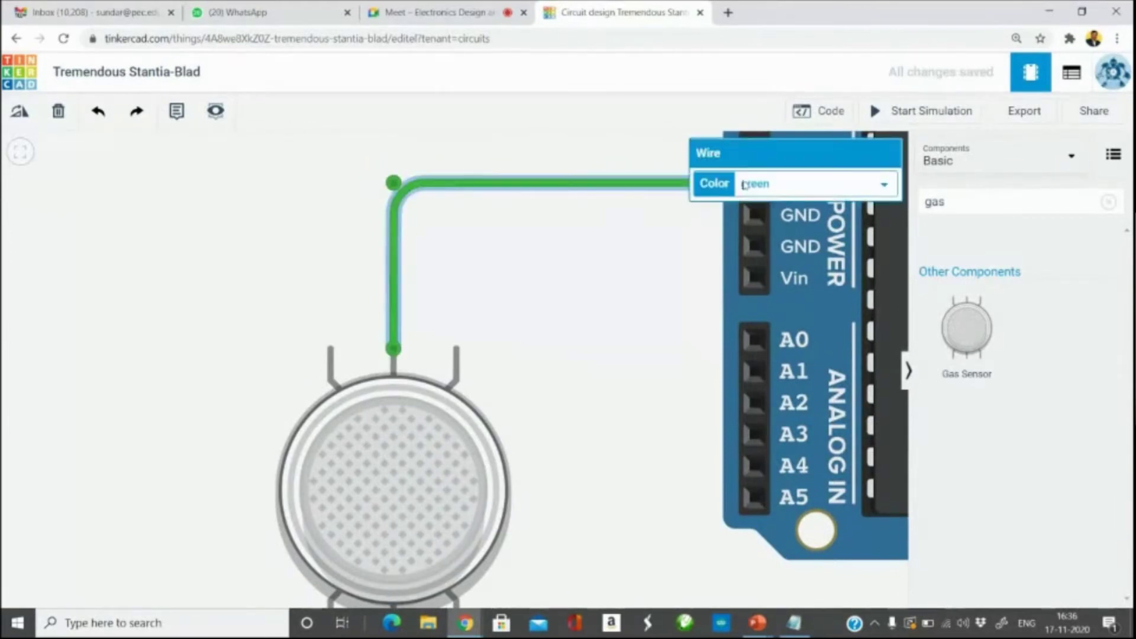
left_click(763, 184)
left_click(750, 216)
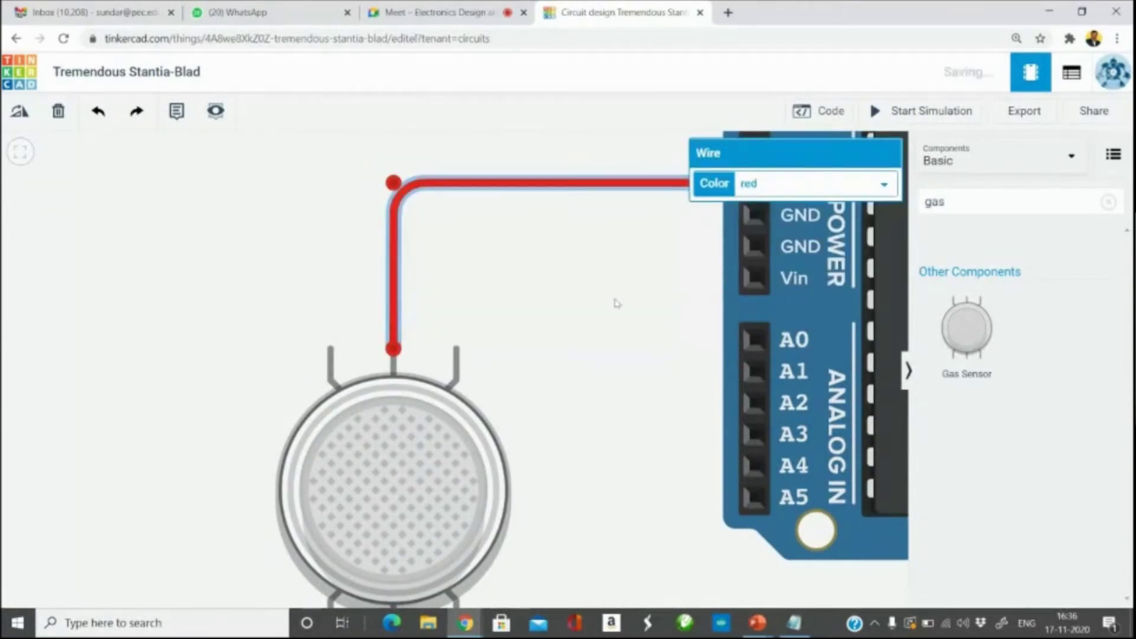
Route a black wire from an Arduino GND pin under the board to the sensor's bottom middle pin.
left_click_drag(578, 538, 595, 343)
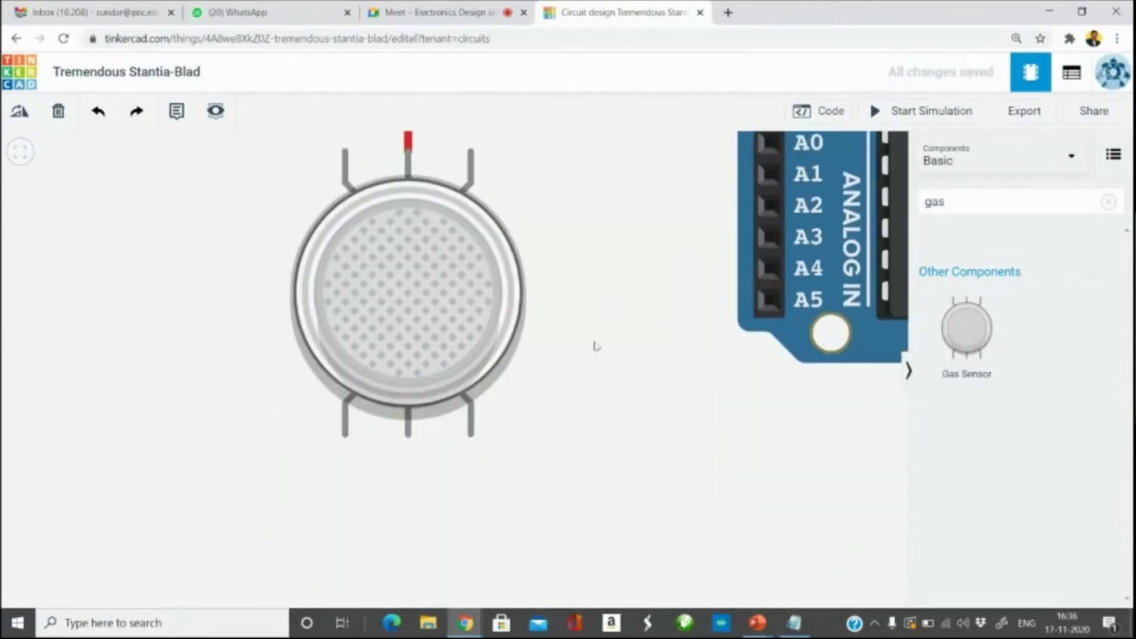
scroll(595, 344, "down", 1)
scroll(598, 351, "down", 1)
scroll(602, 354, "down", 1)
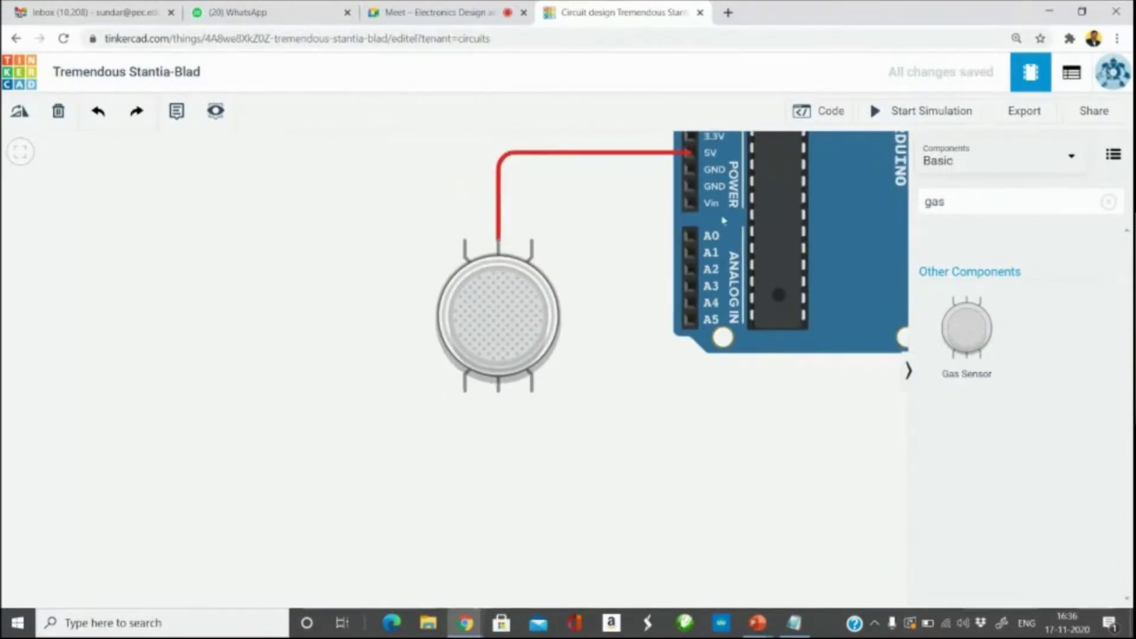
left_click(688, 186)
left_click(618, 187)
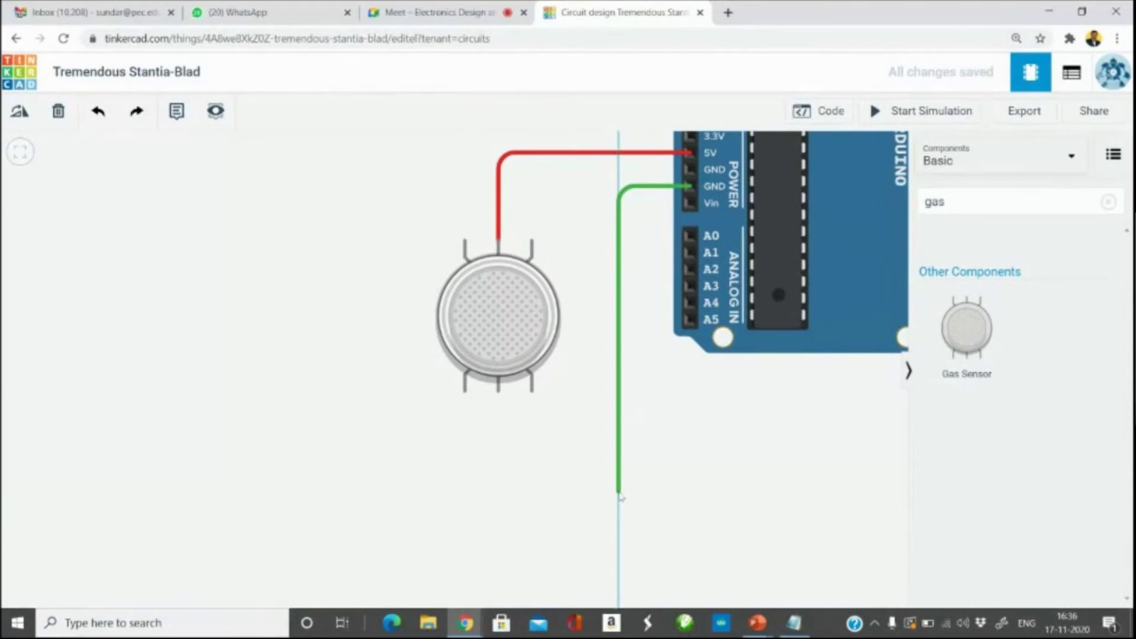
left_click(619, 490)
left_click(497, 490)
left_click(498, 391)
left_click(817, 182)
left_click(760, 200)
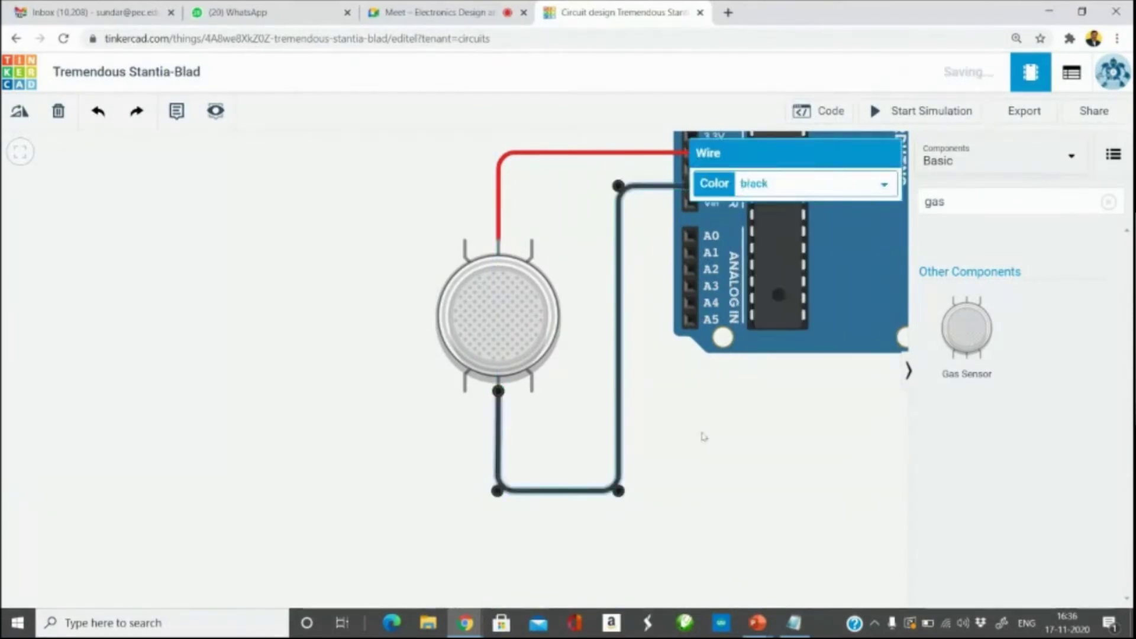
left_click(704, 427)
Pan and zoom to frame the wired sensor and Arduino.
scroll(704, 426, "down", 2)
scroll(690, 431, "up", 2)
scroll(690, 435, "up", 2)
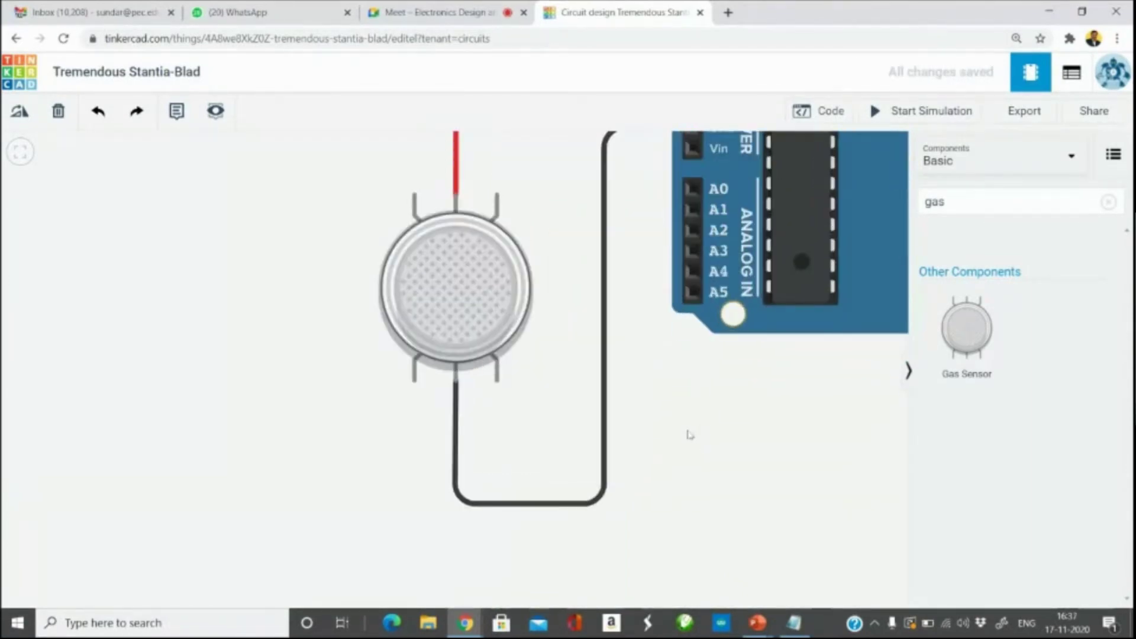
scroll(461, 262, "down", 2)
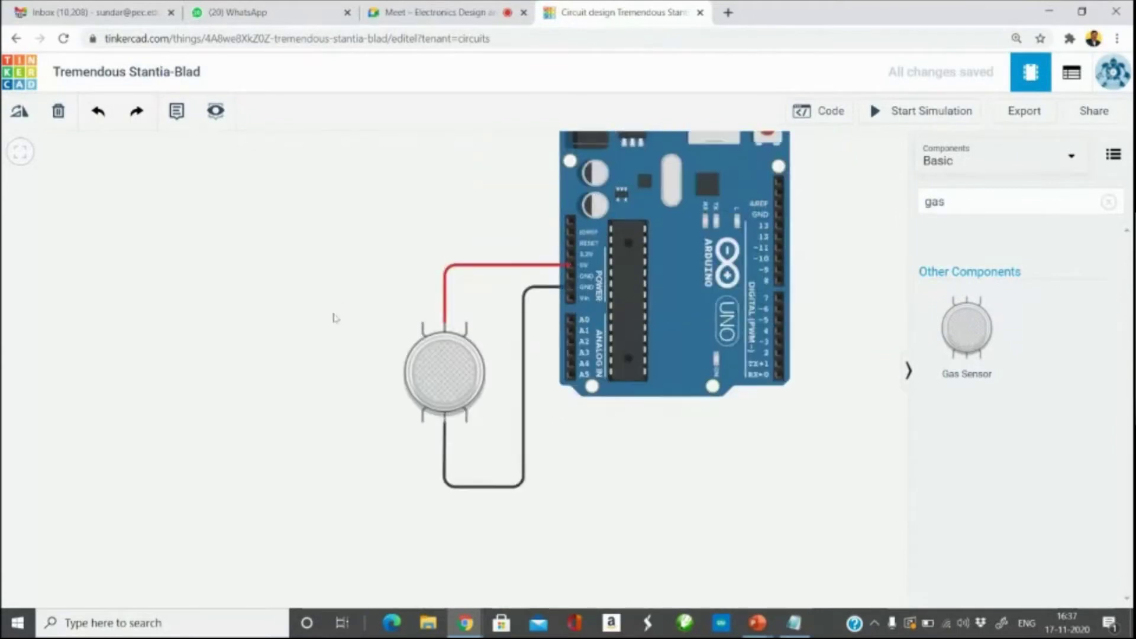
left_click_drag(351, 223, 333, 318)
scroll(453, 380, "up", 1)
scroll(451, 376, "up", 1)
scroll(448, 366, "up", 2)
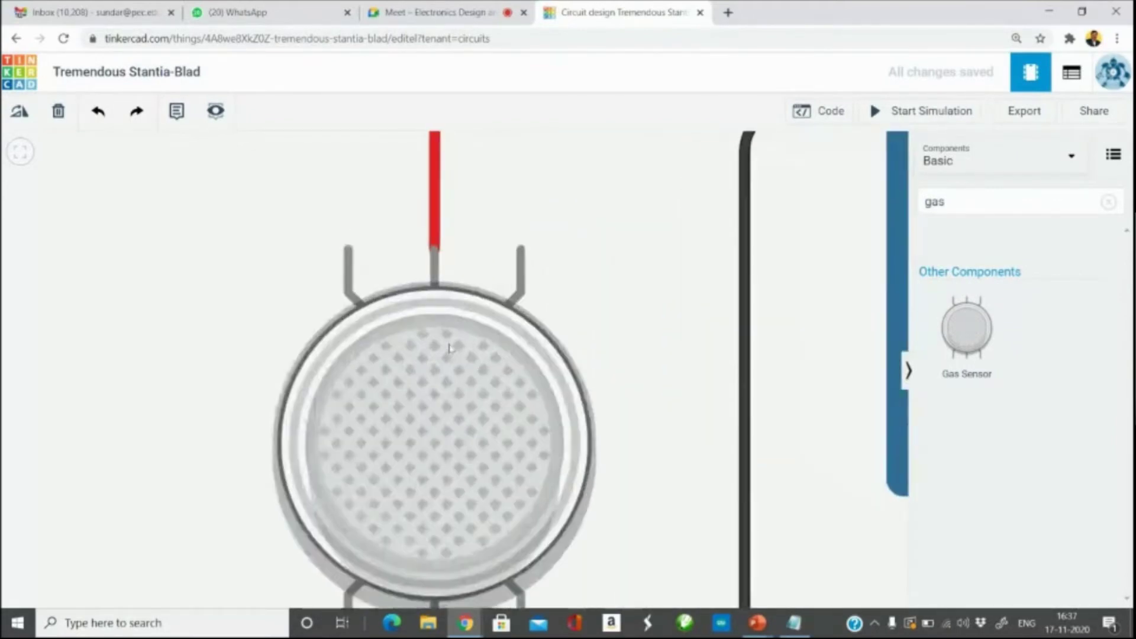
scroll(445, 356, "up", 1)
scroll(445, 356, "down", 2)
scroll(441, 358, "down", 1)
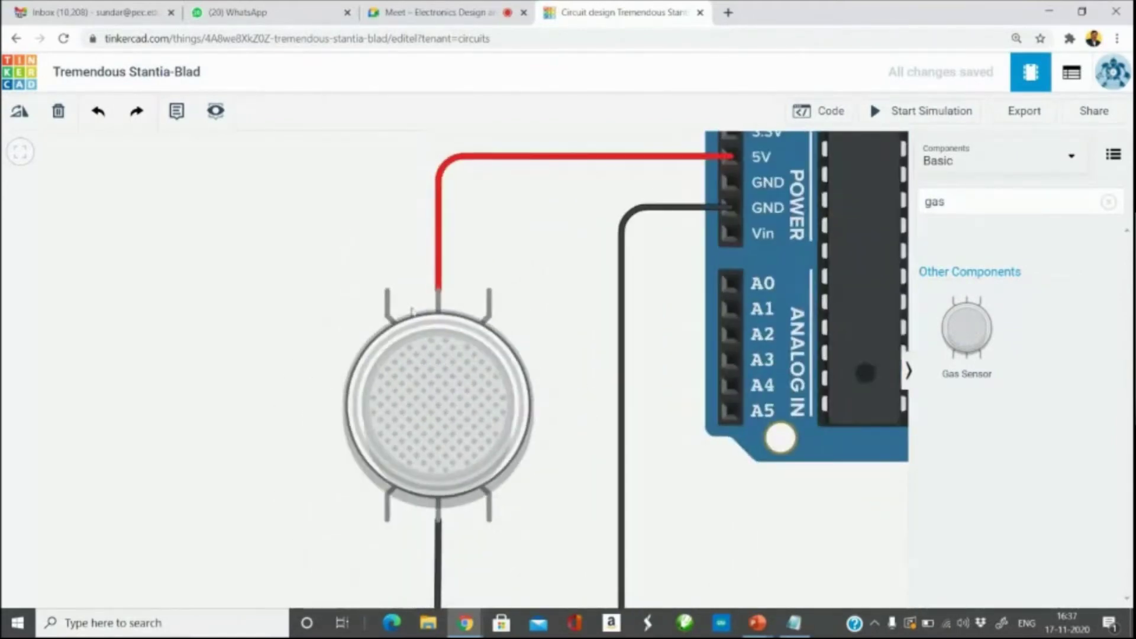
Join the sensor's top-left and top-right pins with a red jumper wire.
left_click(388, 293)
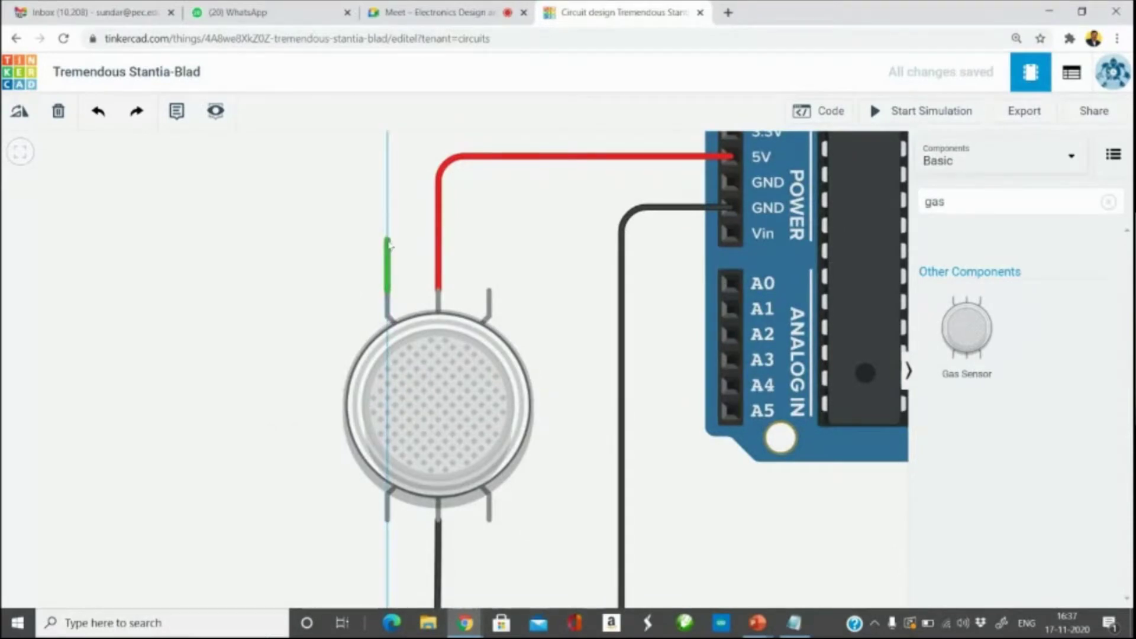
left_click(388, 241)
left_click(493, 240)
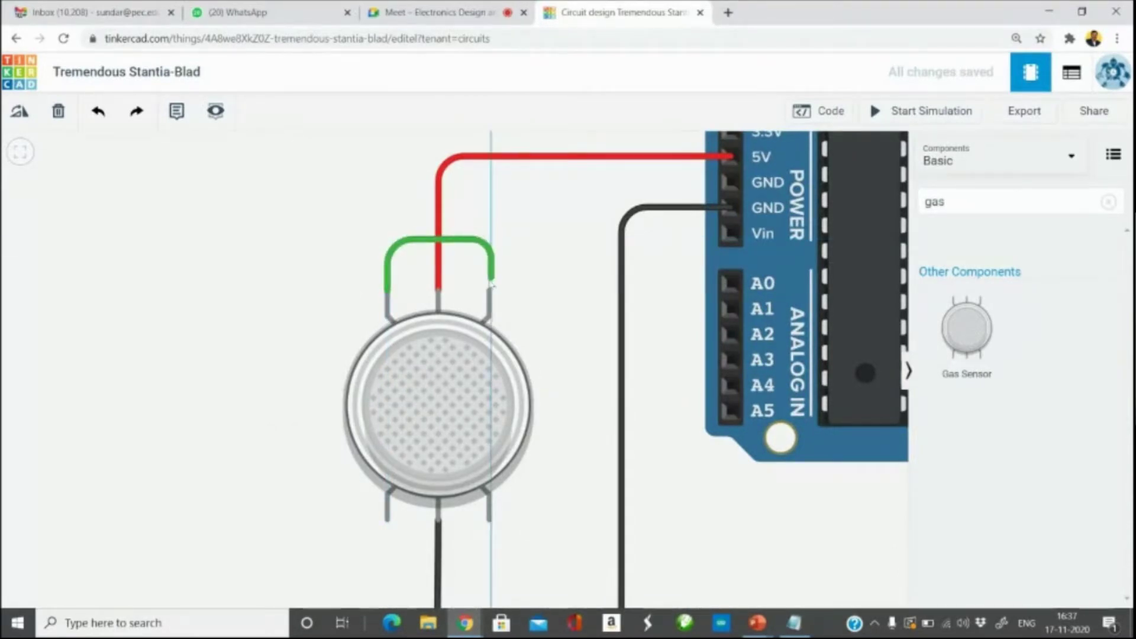
left_click(489, 290)
left_click(794, 184)
left_click(789, 216)
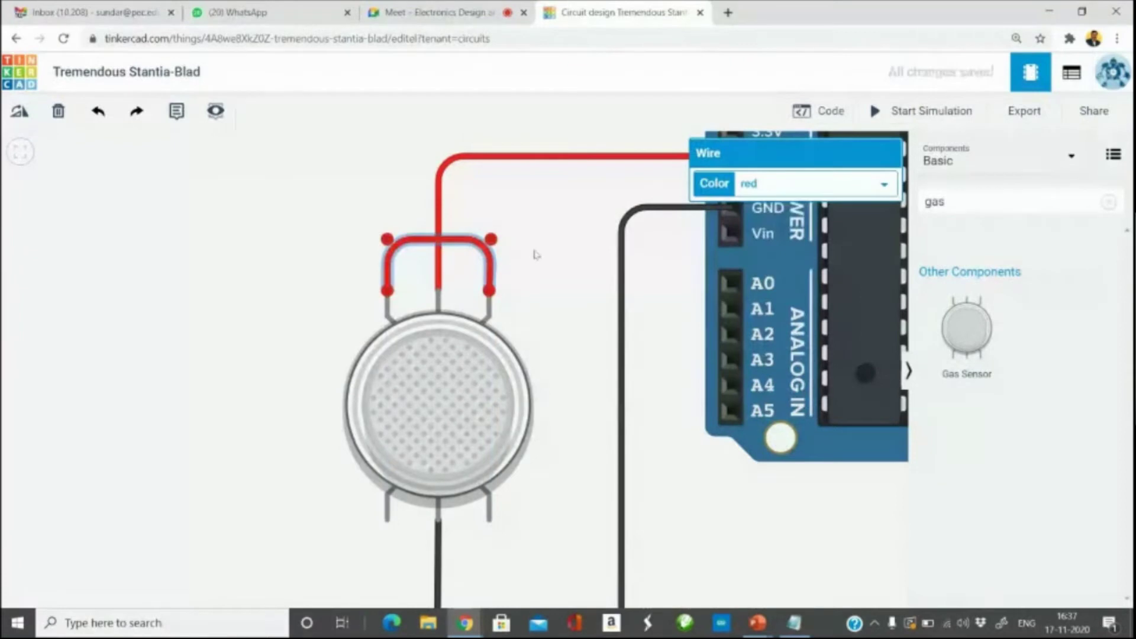
left_click(530, 254)
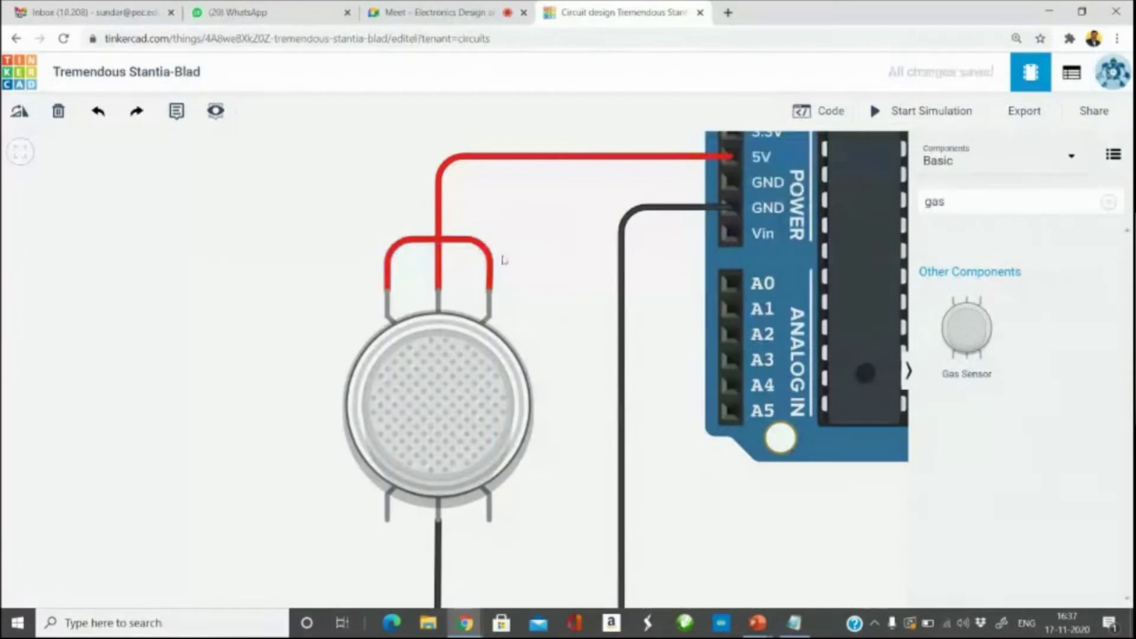
Run a red wire from the sensor's top-right pin across toward the Arduino.
left_click(489, 290)
left_click(488, 183)
left_click(690, 183)
left_click(731, 156)
left_click(794, 184)
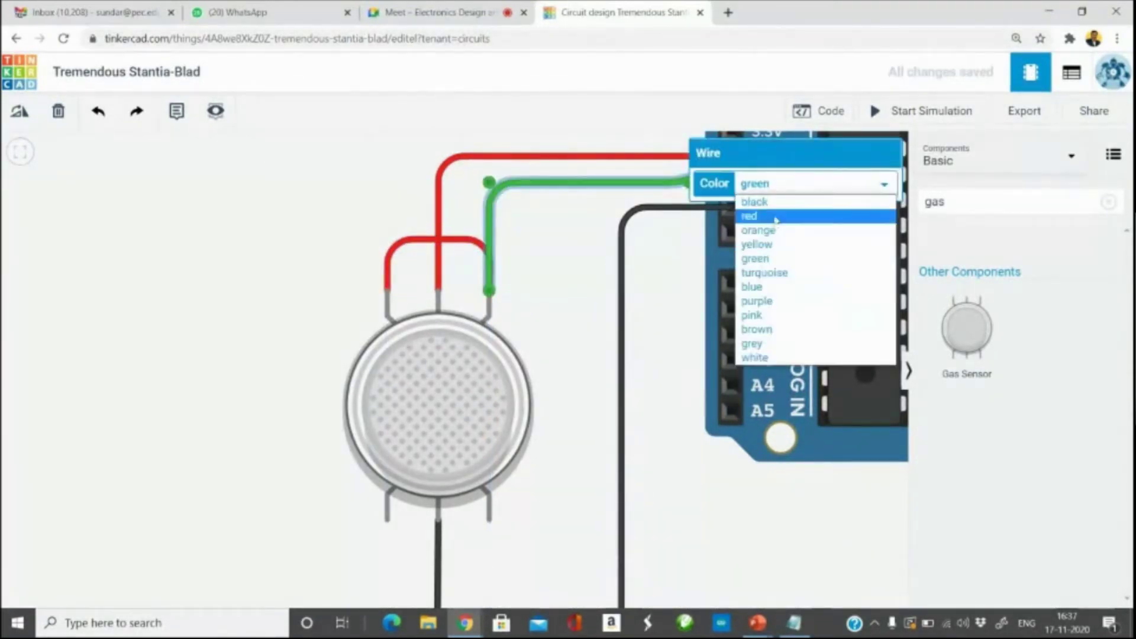
left_click(789, 217)
left_click(577, 284)
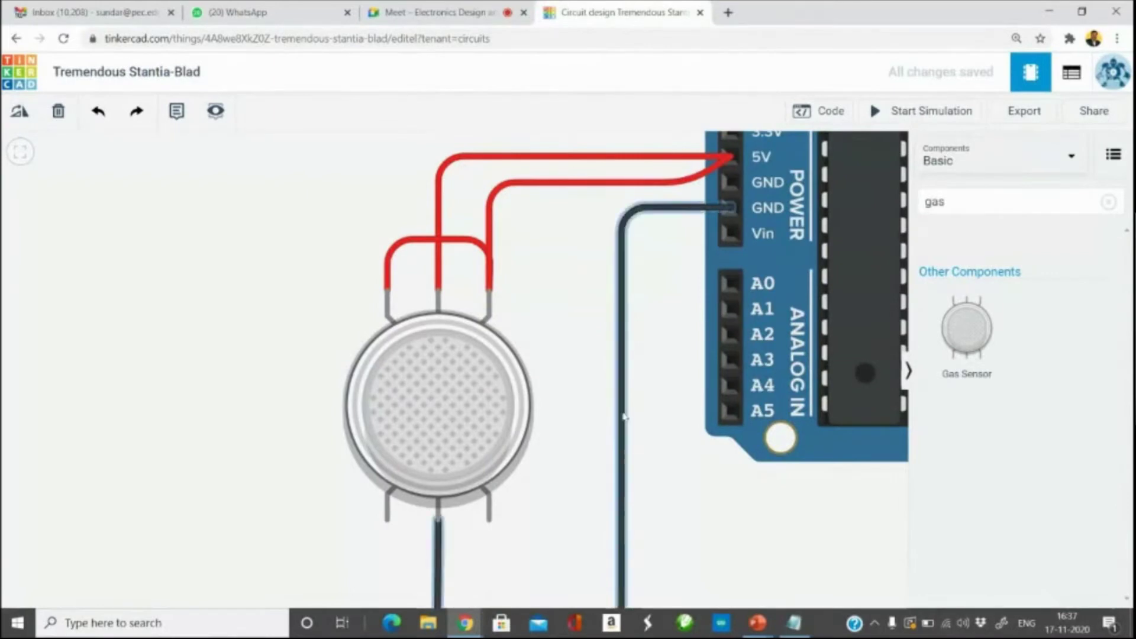
Recolour the outer-pin wire blue instead of orange.
scroll(617, 408, "down", 3)
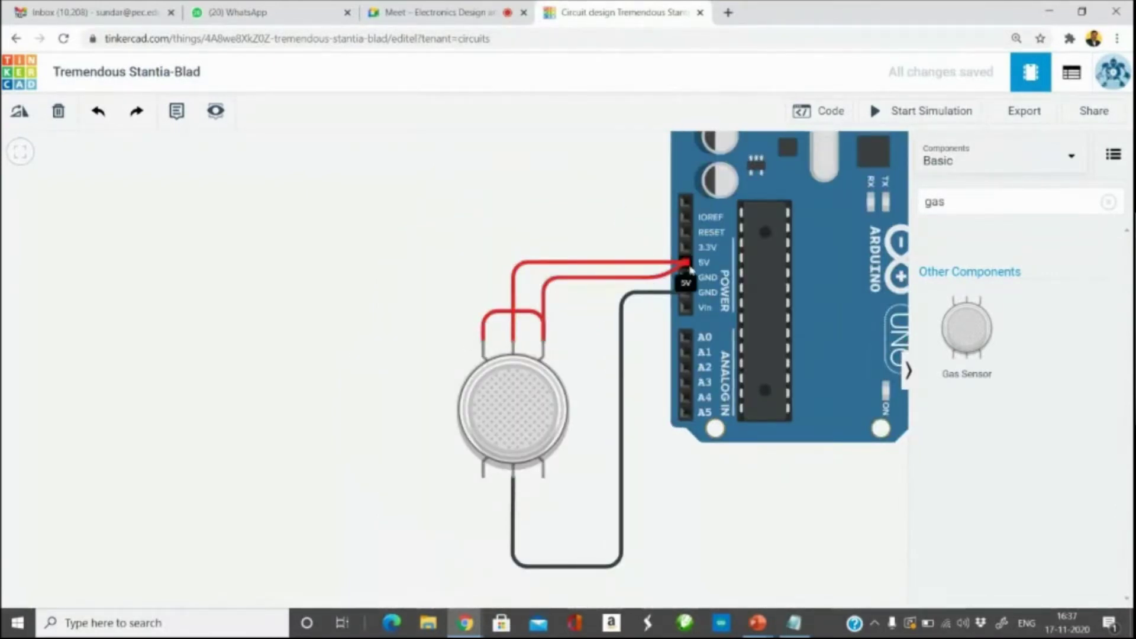
scroll(526, 532, "up", 3)
scroll(533, 518, "down", 2)
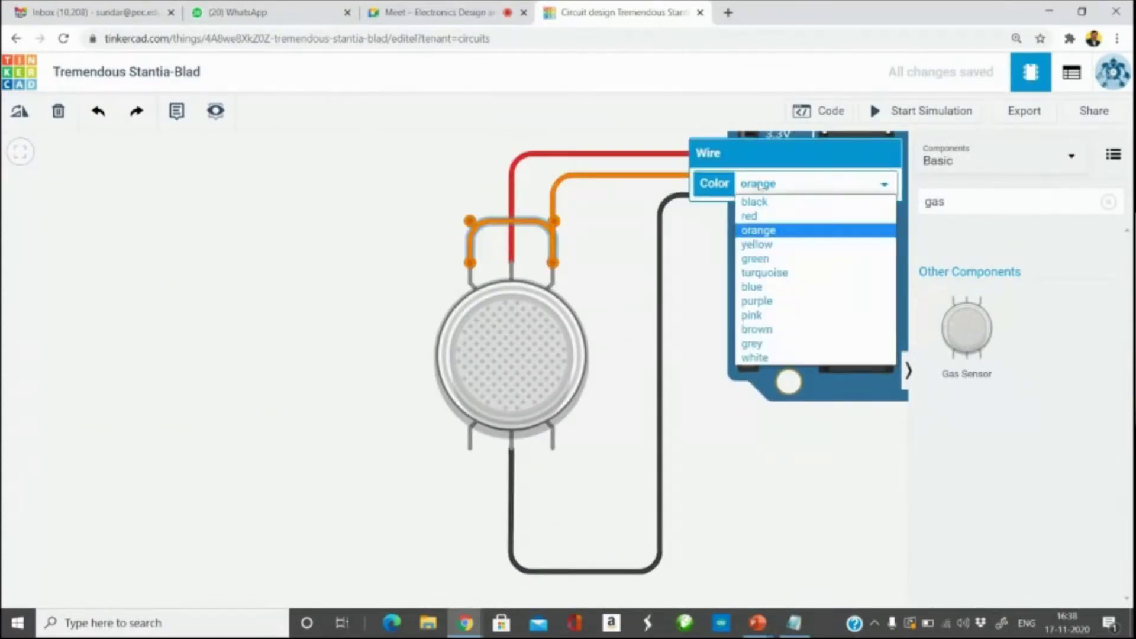
left_click(752, 286)
left_click(792, 183)
left_click(751, 286)
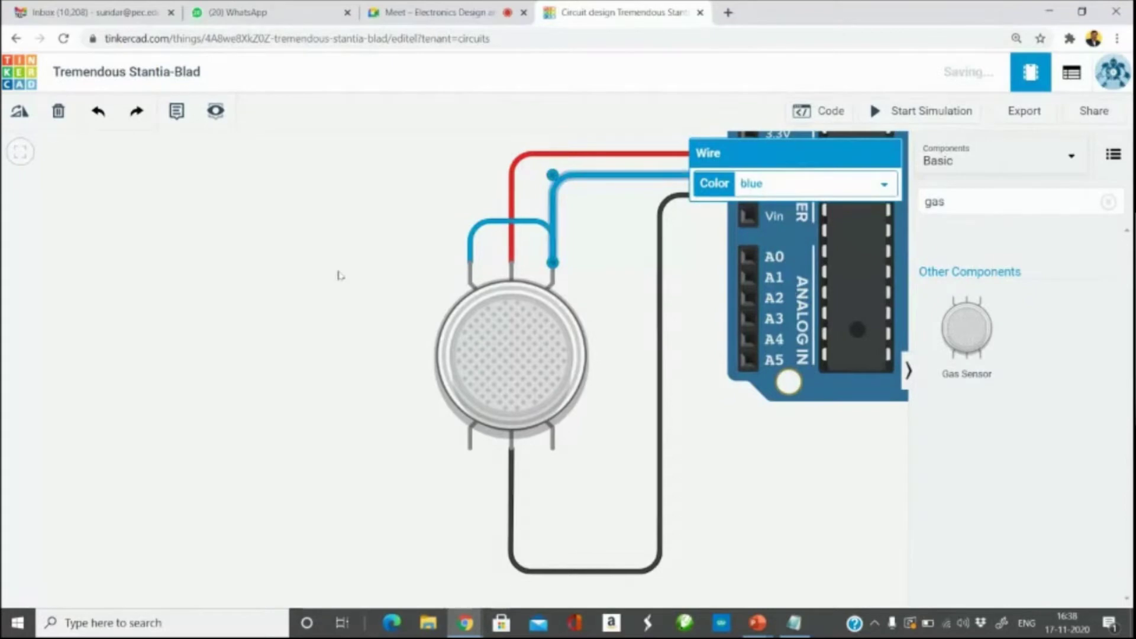
left_click(339, 272)
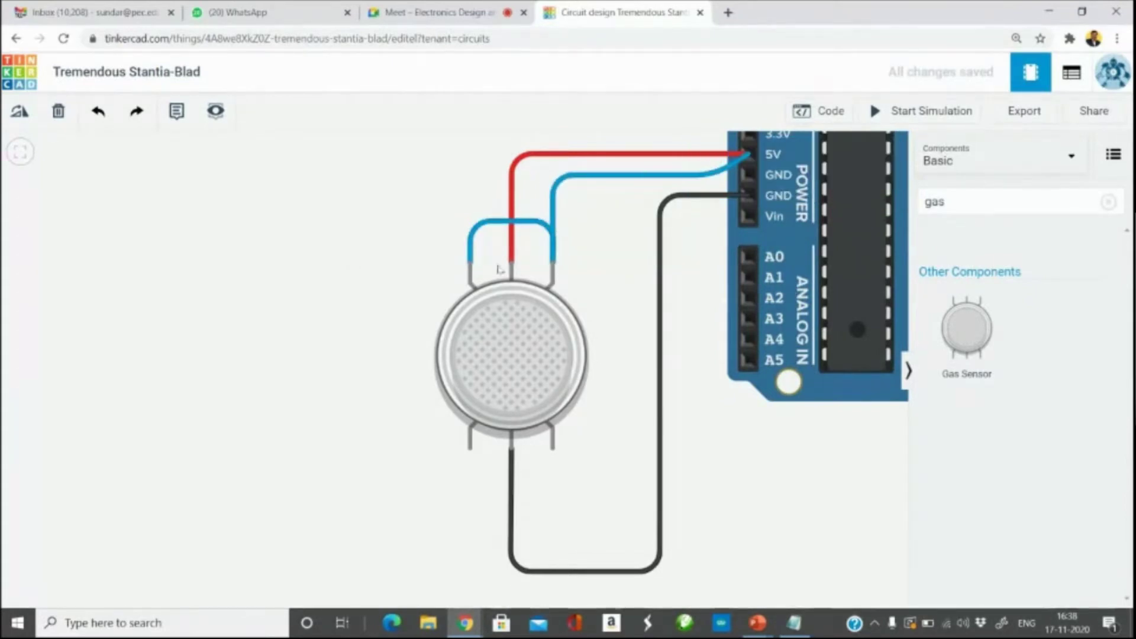
Join the sensor's lower-left and lower-right pins with a wire bent below the sensor.
scroll(496, 492, "up", 2)
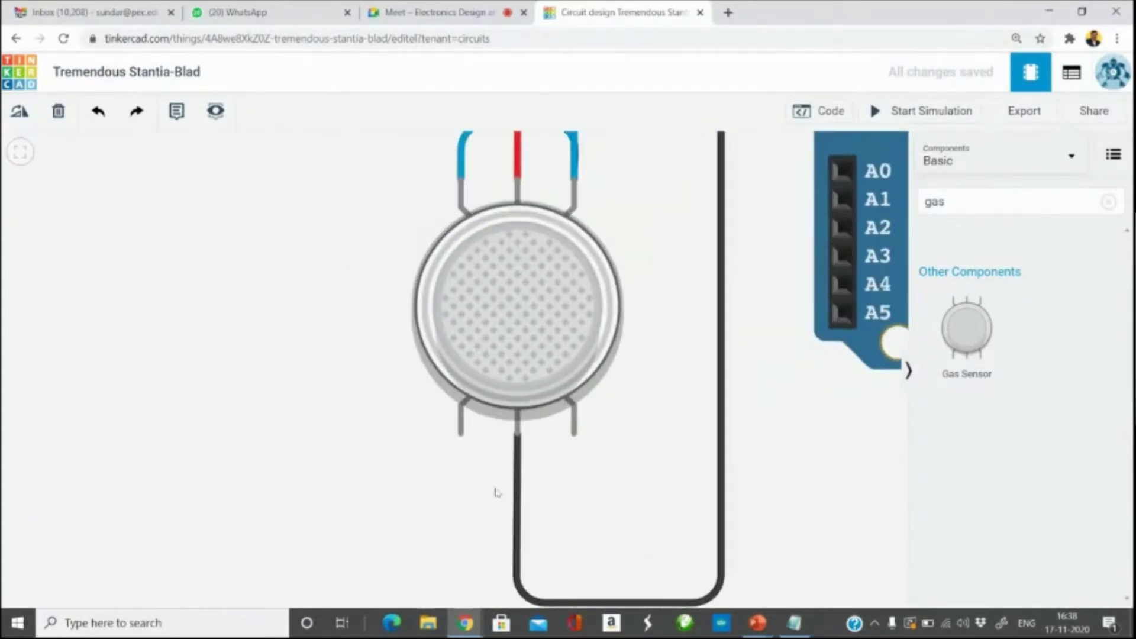
left_click(462, 439)
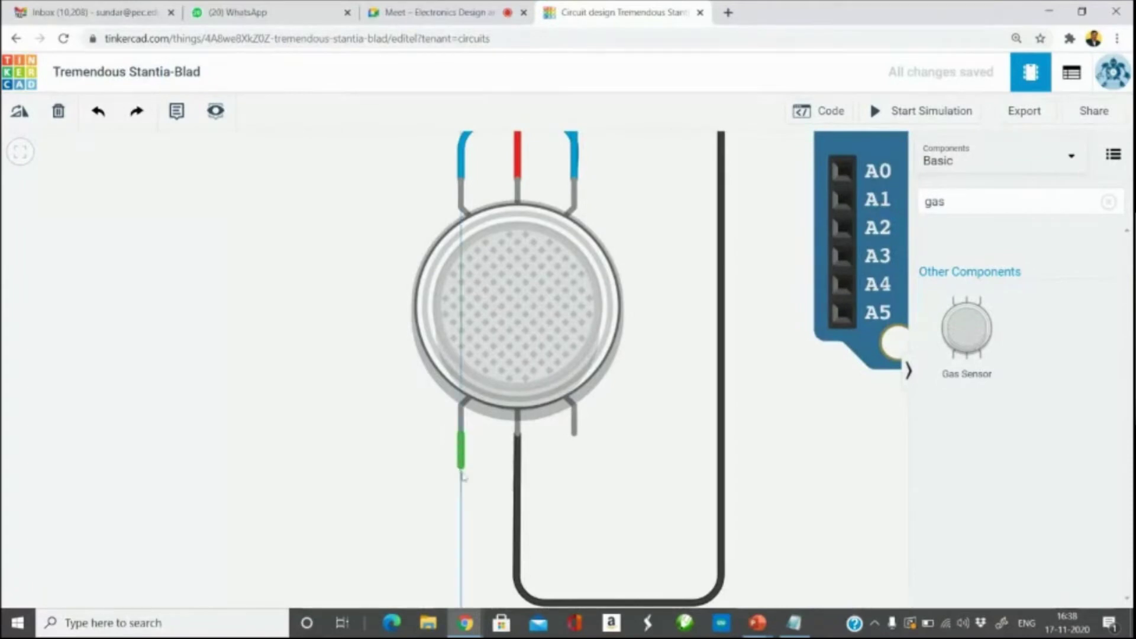
left_click(460, 478)
left_click(563, 478)
left_click(574, 435)
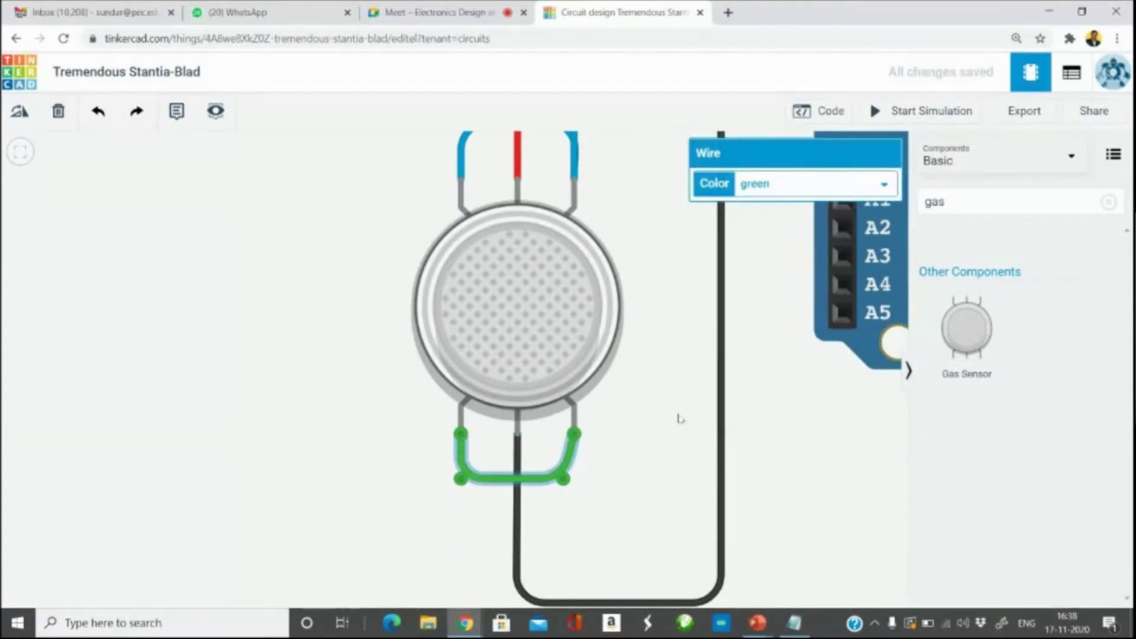
left_click(819, 436)
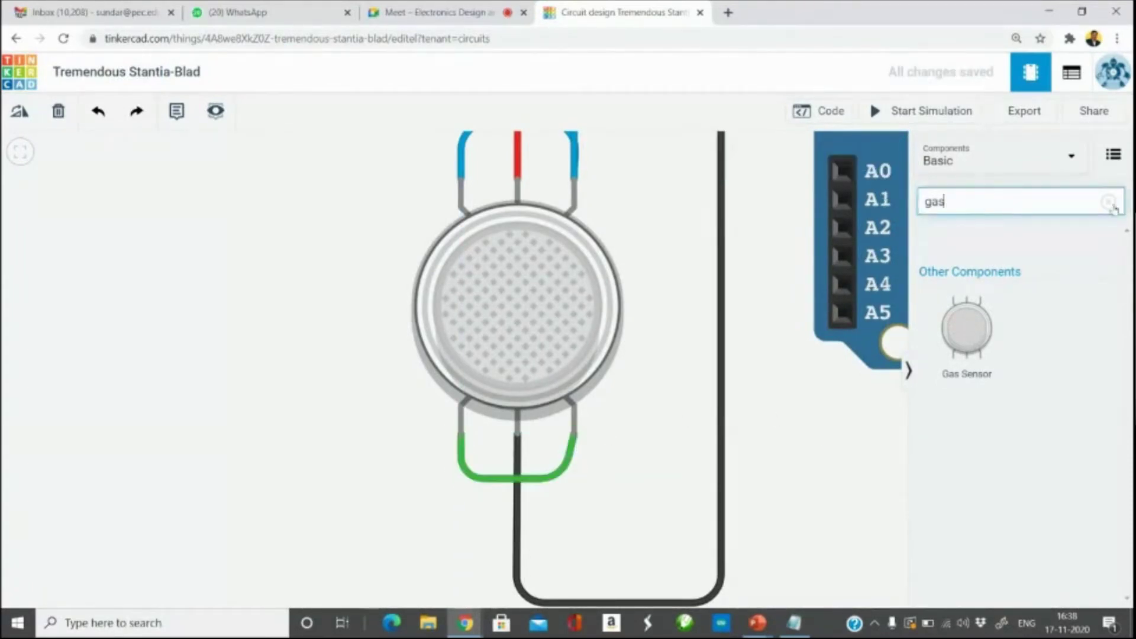
Place a resistor right of the sensor and wire its bottom terminal to the sensor's lower pins.
left_click(1109, 202)
left_click_drag(966, 283, 664, 354)
left_click(665, 414)
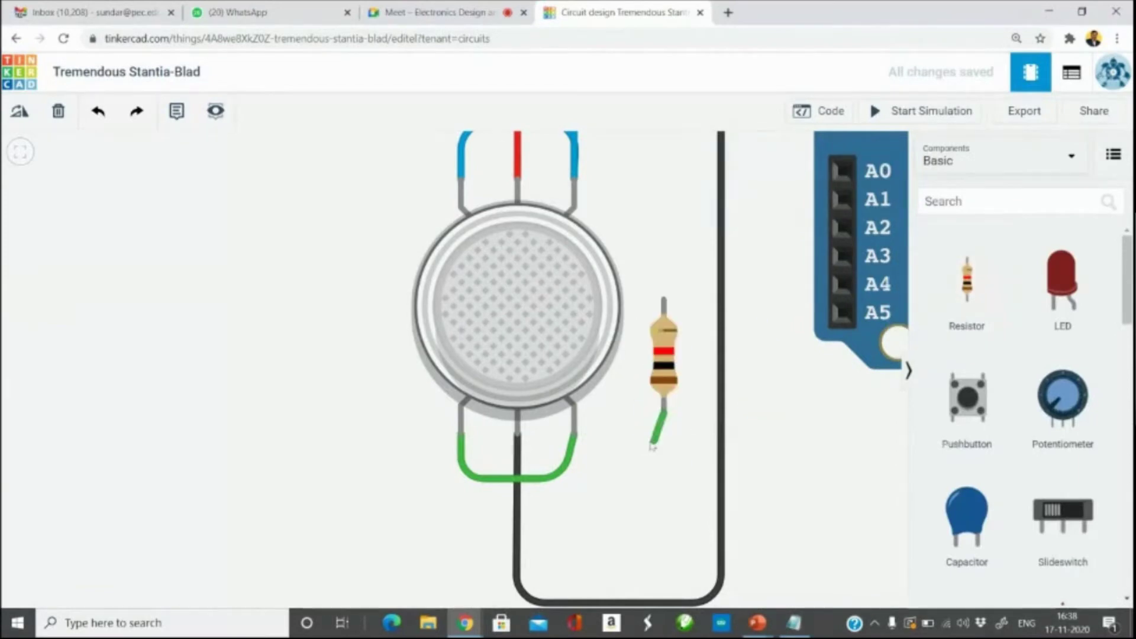
left_click(573, 434)
left_click(655, 466)
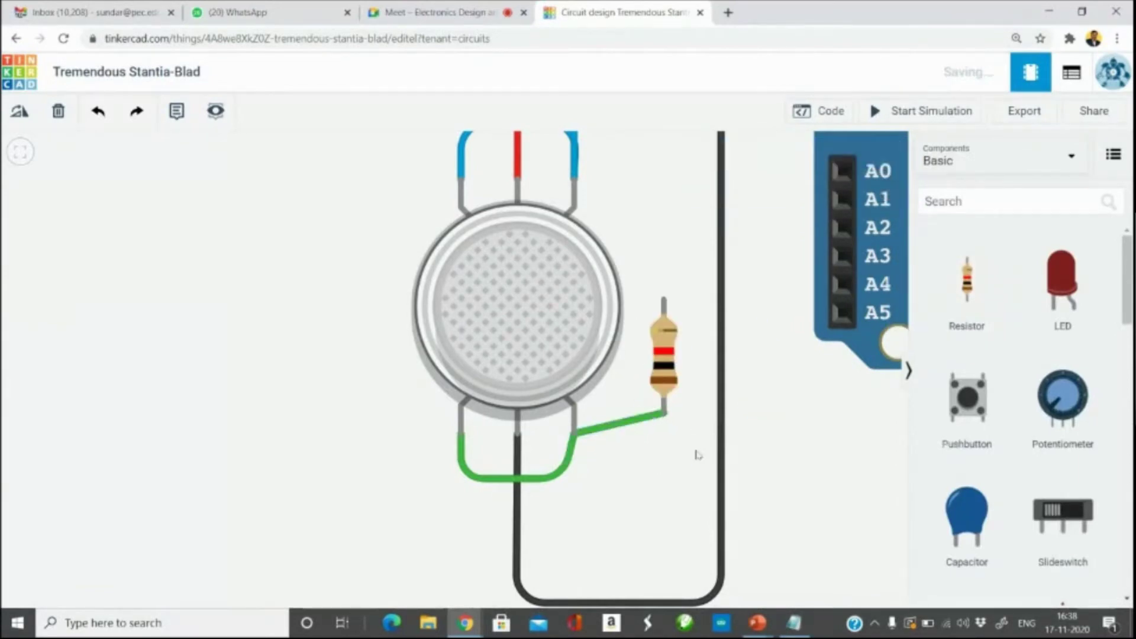
Wire the resistor's top terminal to the Arduino GND pin and reroute that wire.
scroll(794, 397, "down", 2)
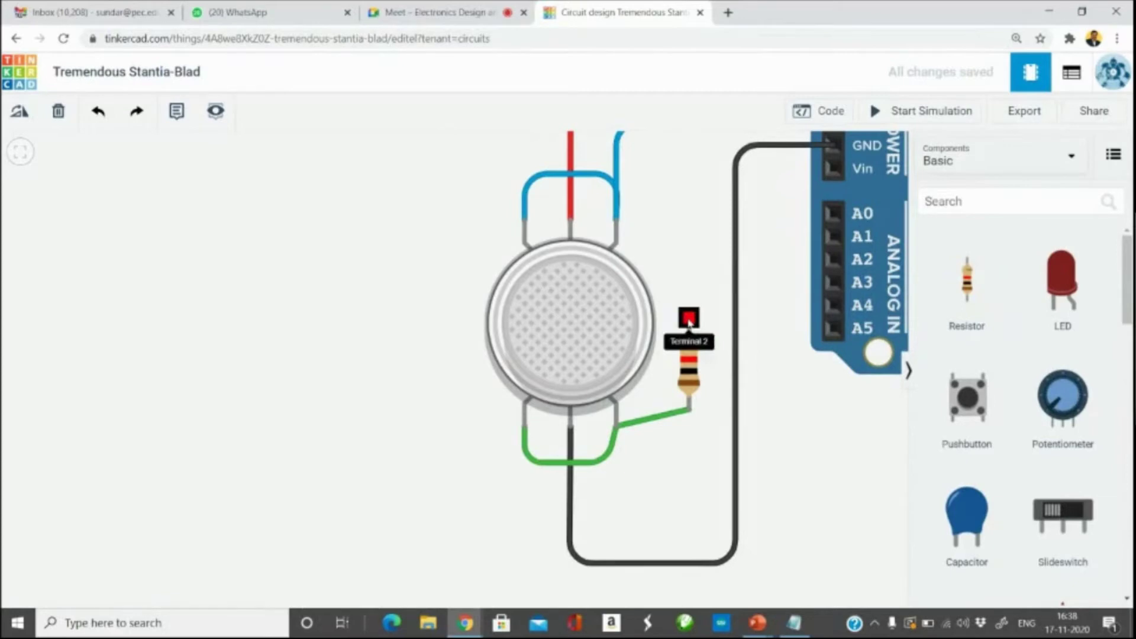
left_click(688, 320)
left_click(833, 146)
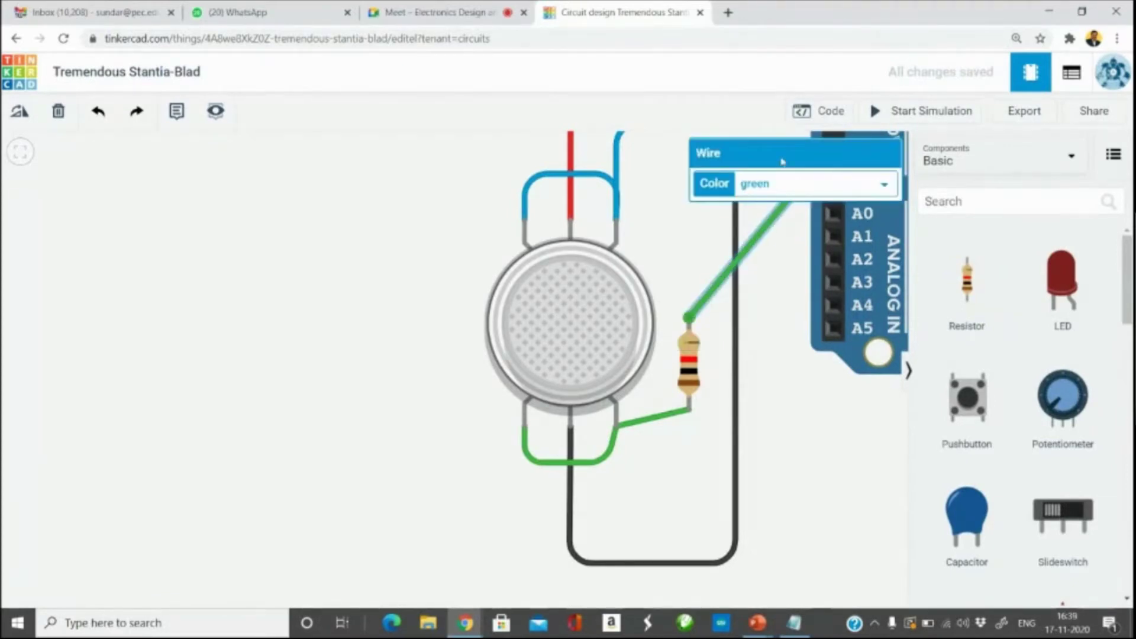
scroll(798, 303, "down", 2)
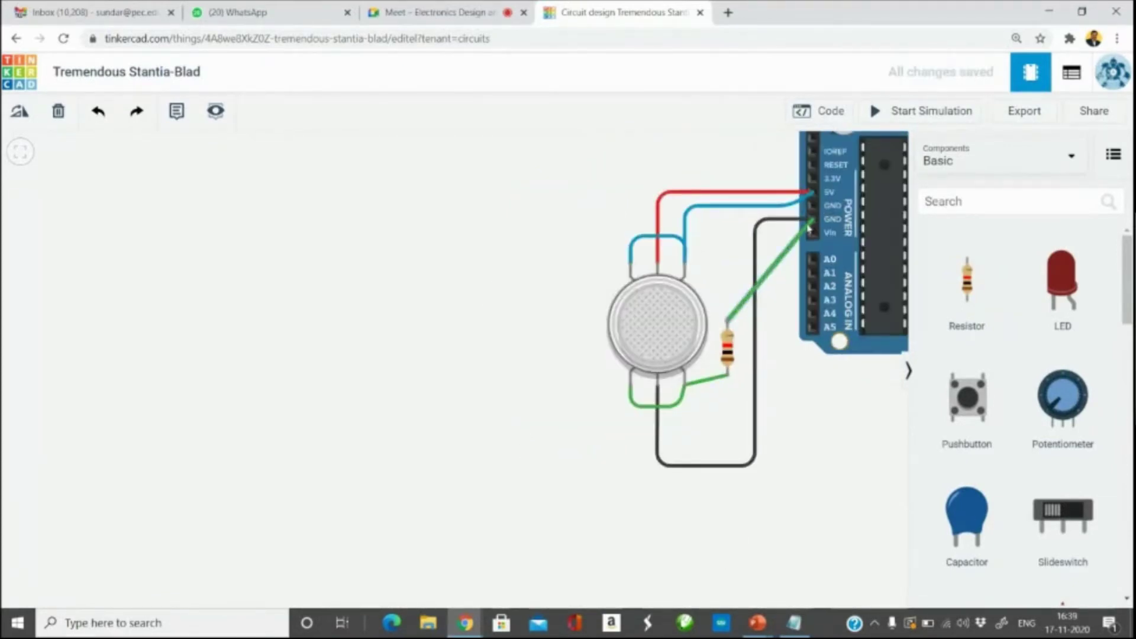
scroll(810, 397, "up", 2)
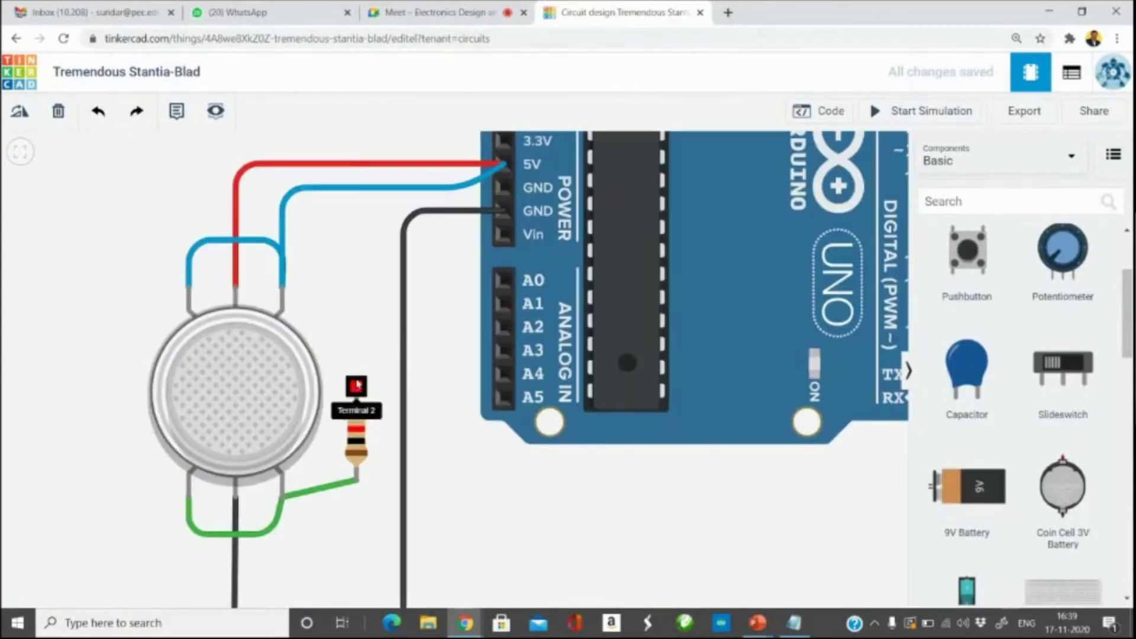
left_click_drag(429, 299, 358, 251)
left_click(443, 476)
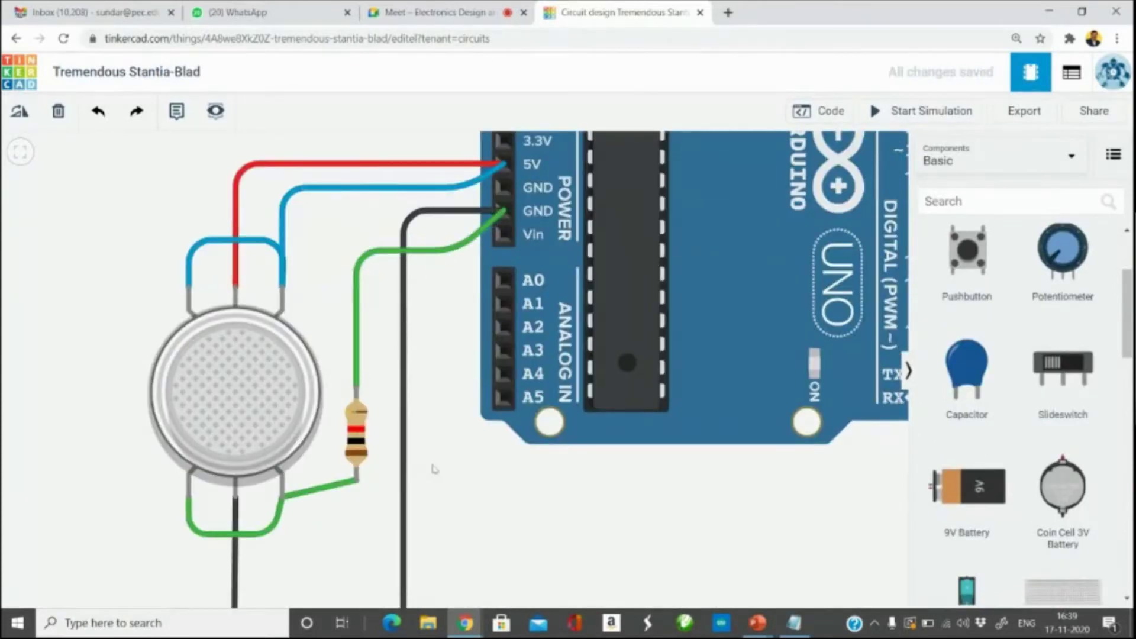
scroll(433, 469, "down", 1)
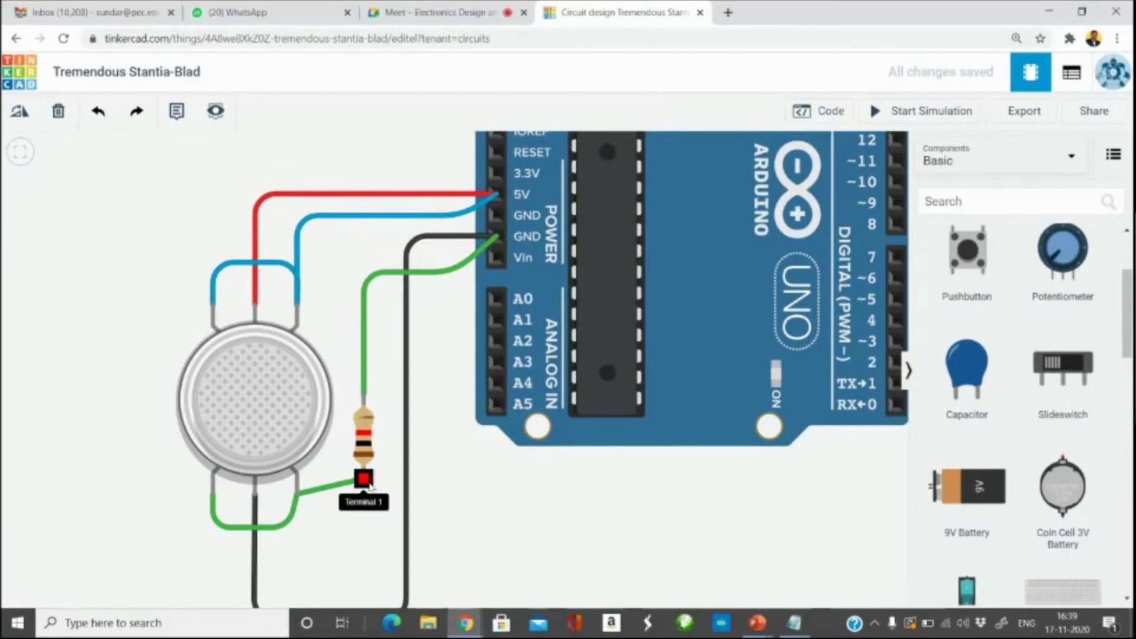
scroll(469, 562, "down", 2)
scroll(508, 508, "down", 1)
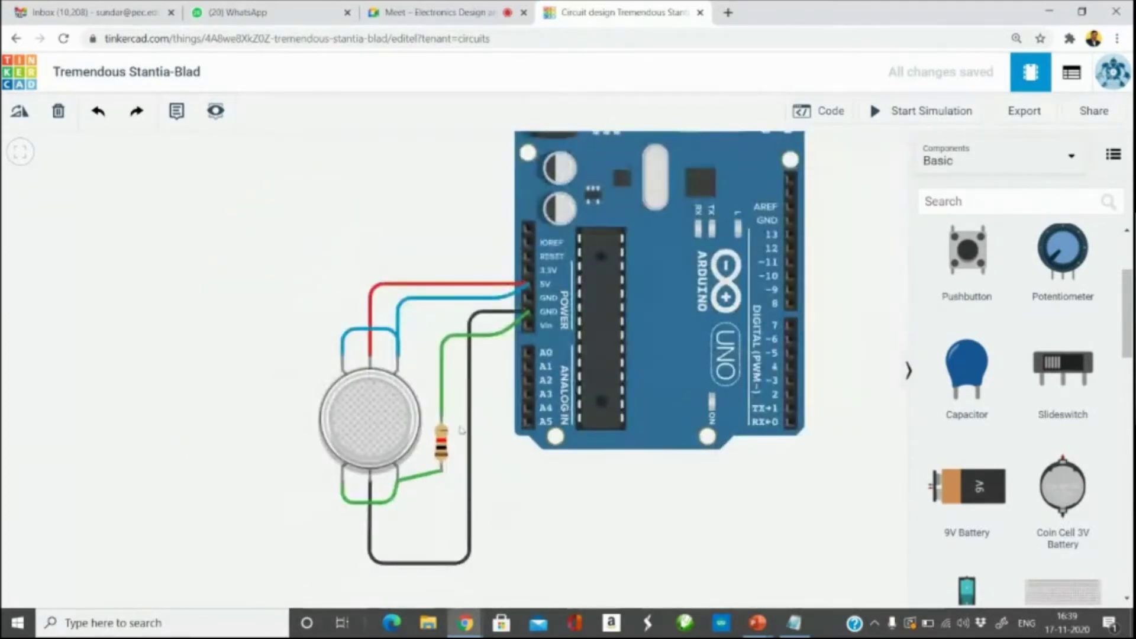
left_click_drag(555, 539, 548, 396)
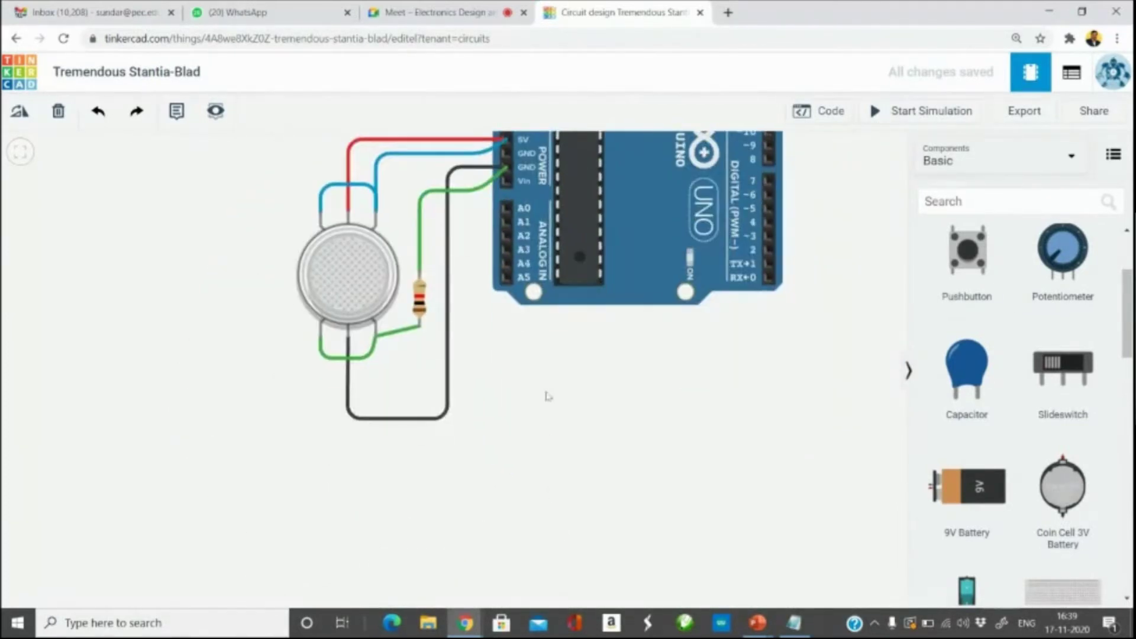
Place a multimeter below the Arduino and wire its black probe to Vin.
left_click(985, 204)
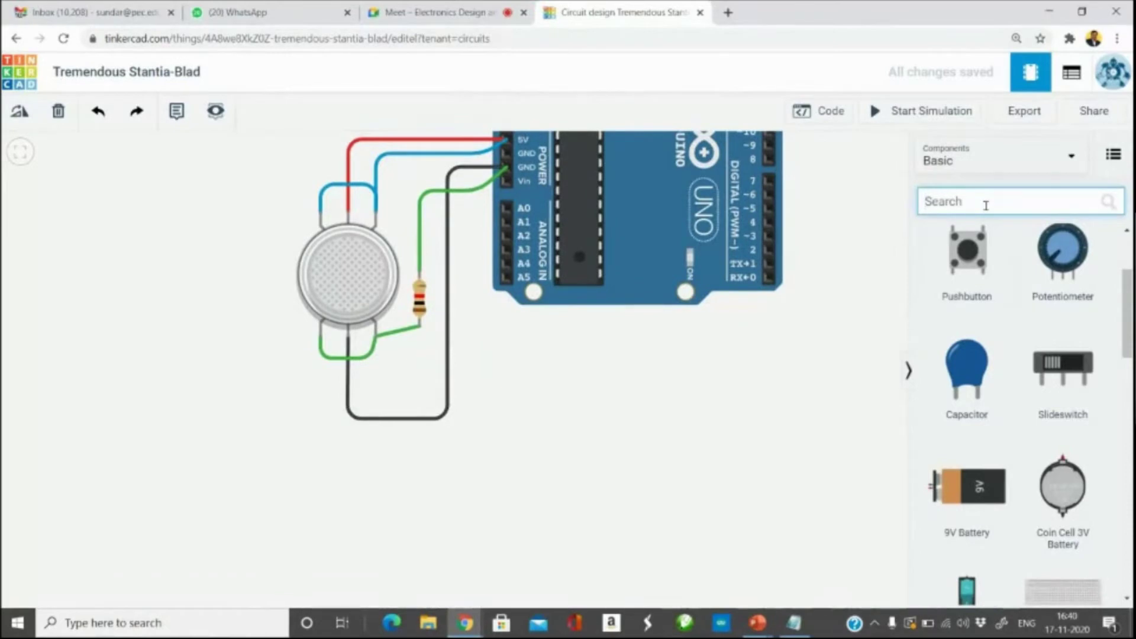
type("mul")
left_click(977, 227)
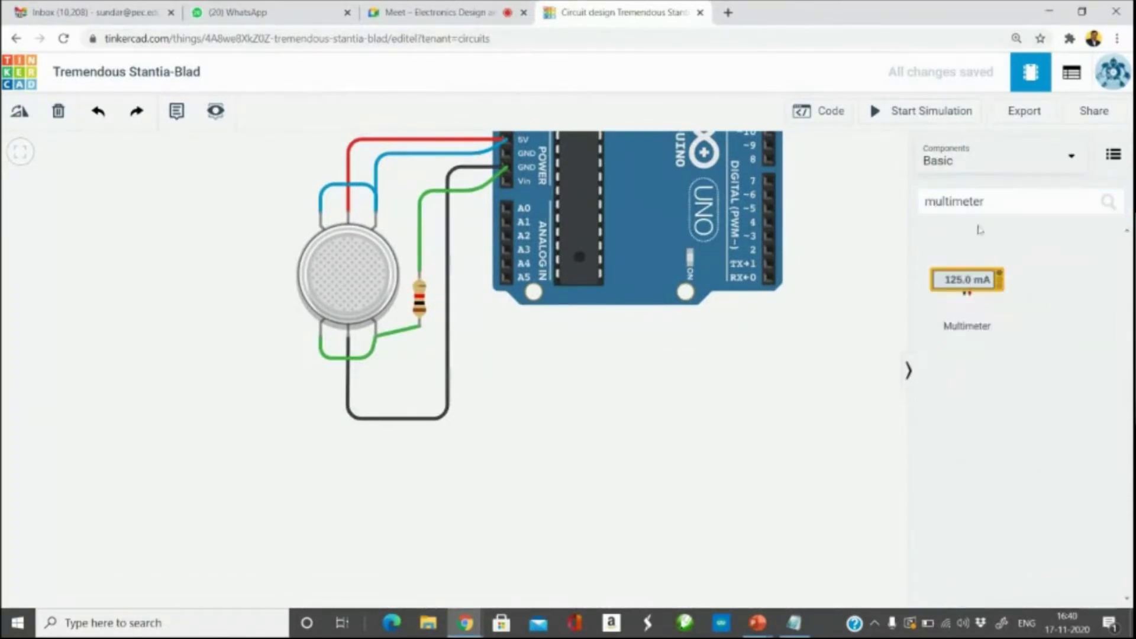
left_click_drag(967, 279, 598, 394)
left_click(590, 430)
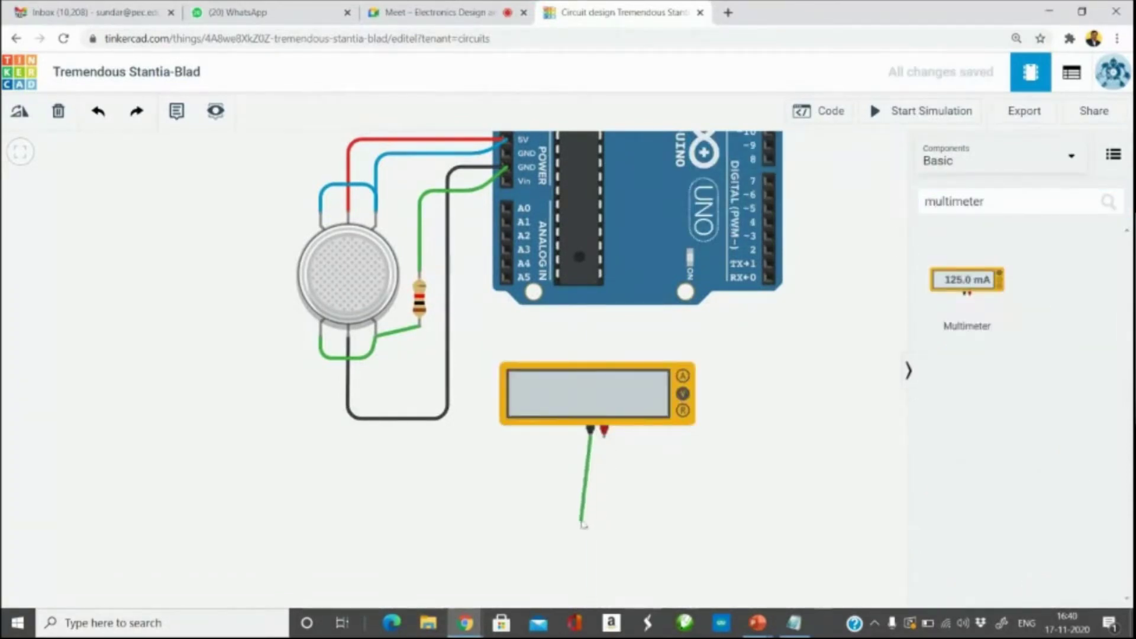
left_click(506, 180)
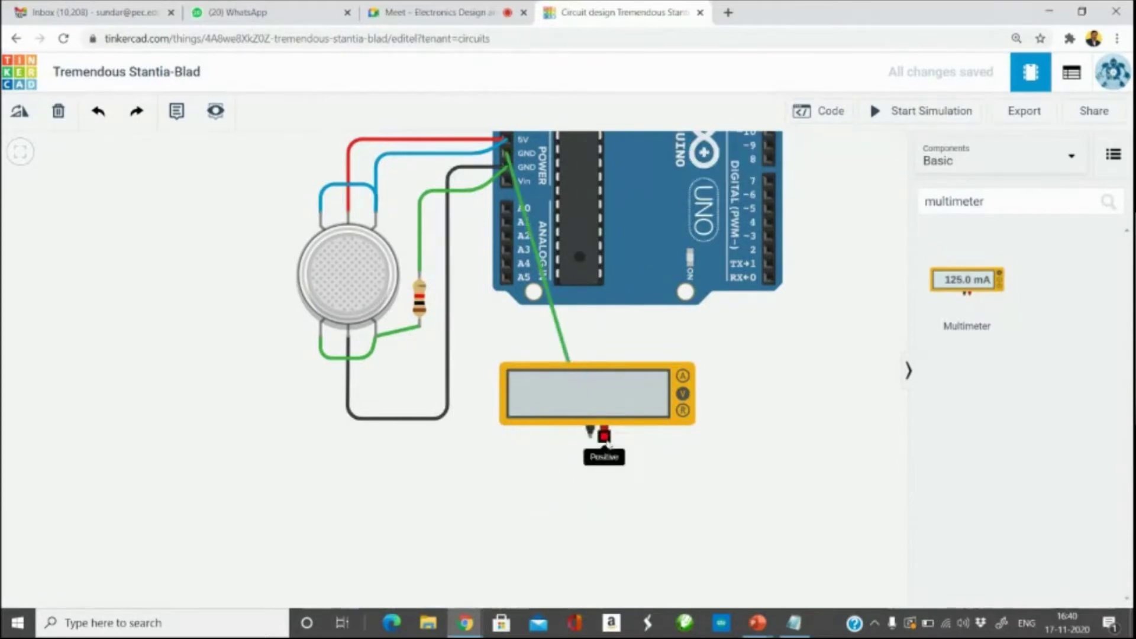
Wire the multimeter's positive probe to the resistor's lower terminal in pink.
left_click(604, 436)
left_click(543, 520)
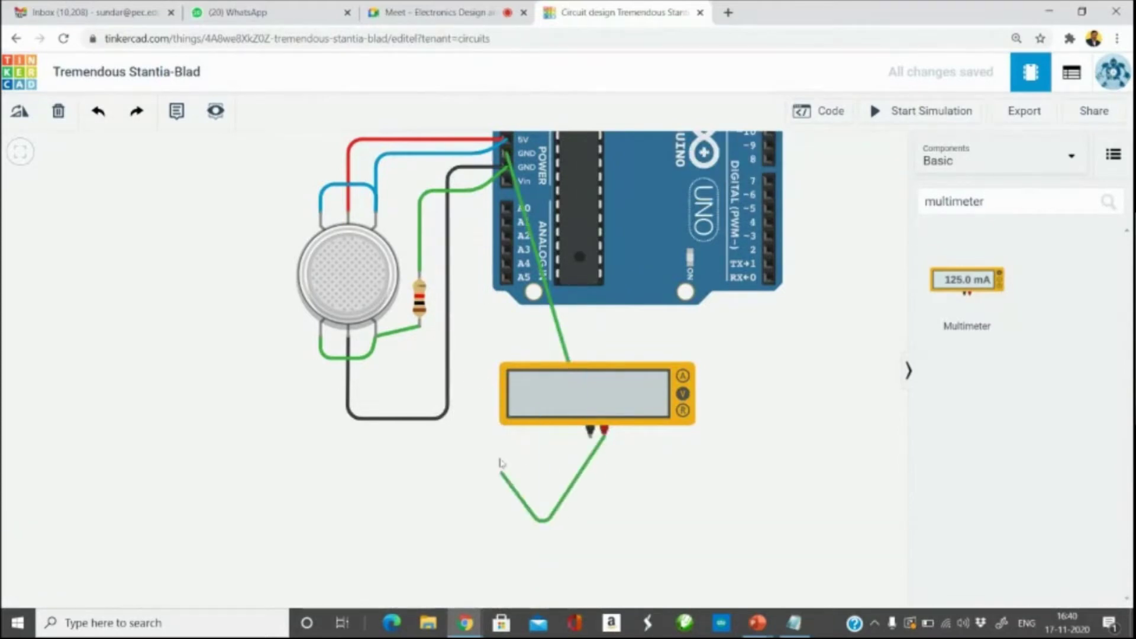
left_click(419, 326)
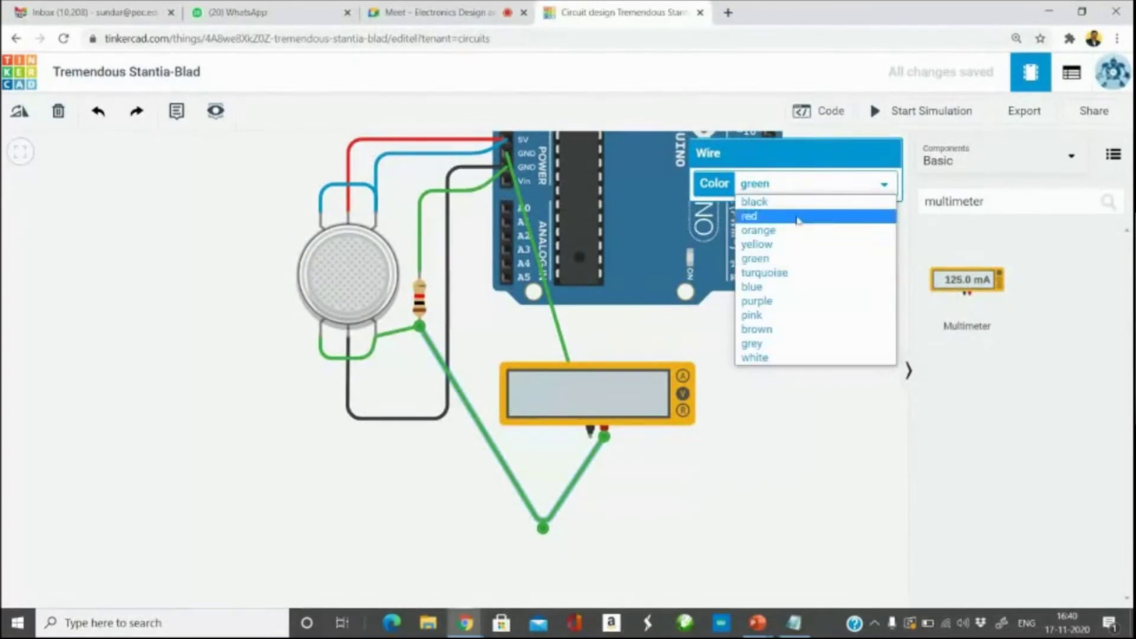
left_click(772, 319)
left_click(753, 438)
scroll(735, 388, "down", 3)
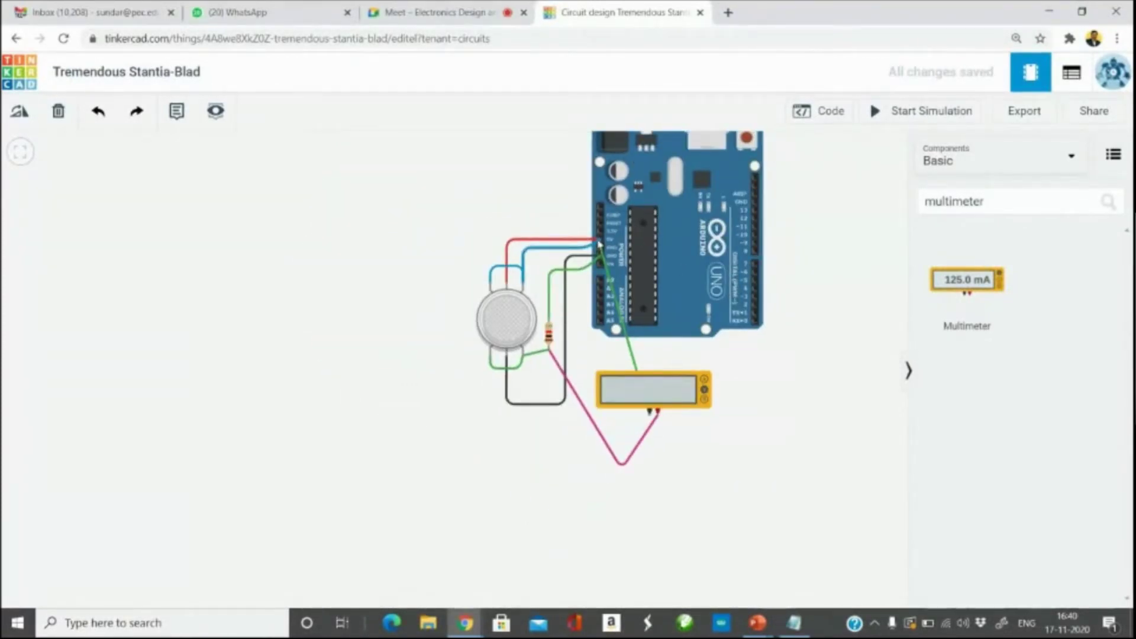
scroll(648, 431, "up", 3)
scroll(651, 432, "down", 1)
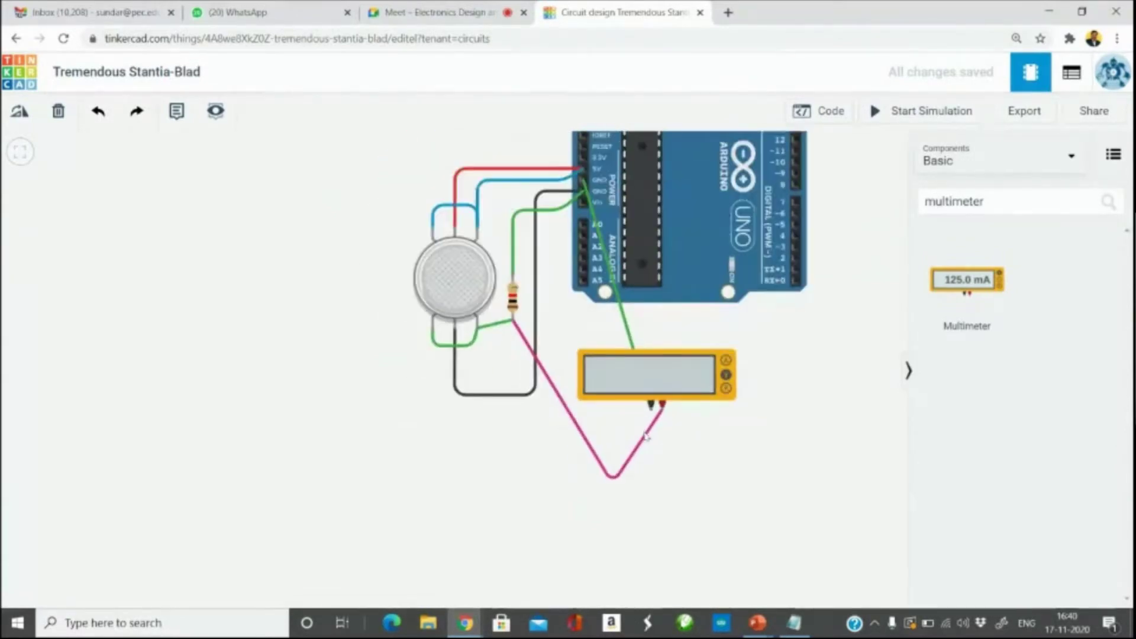
left_click(890, 114)
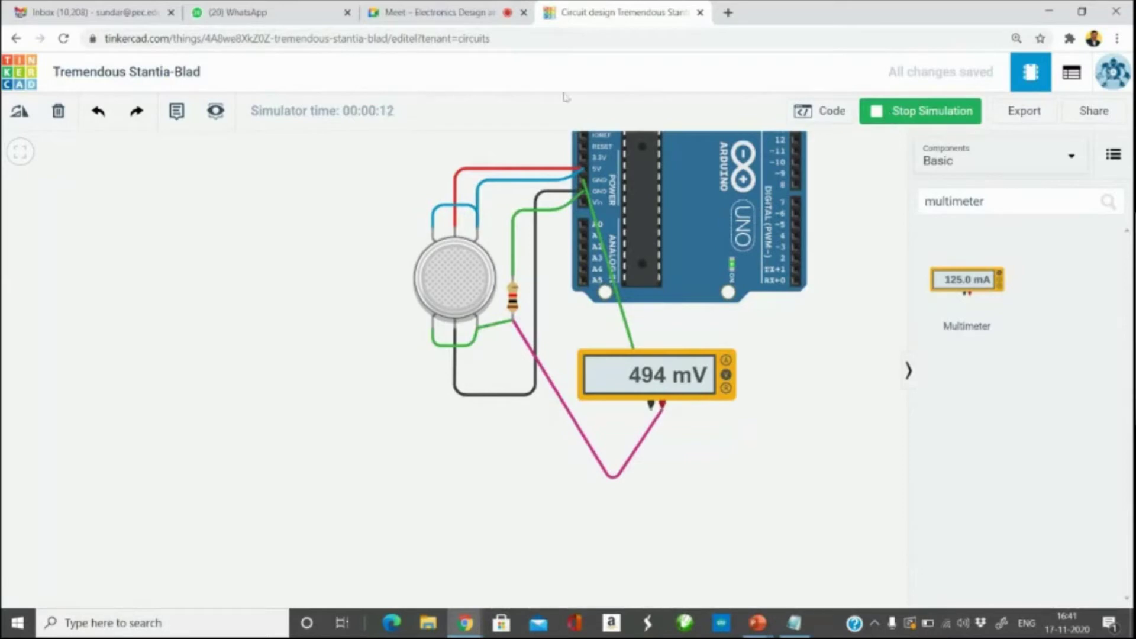
Reveal the gas sensor's smoke cloud and zoom to fit the whole circuit.
left_click(461, 275)
scroll(464, 274, "down", 3)
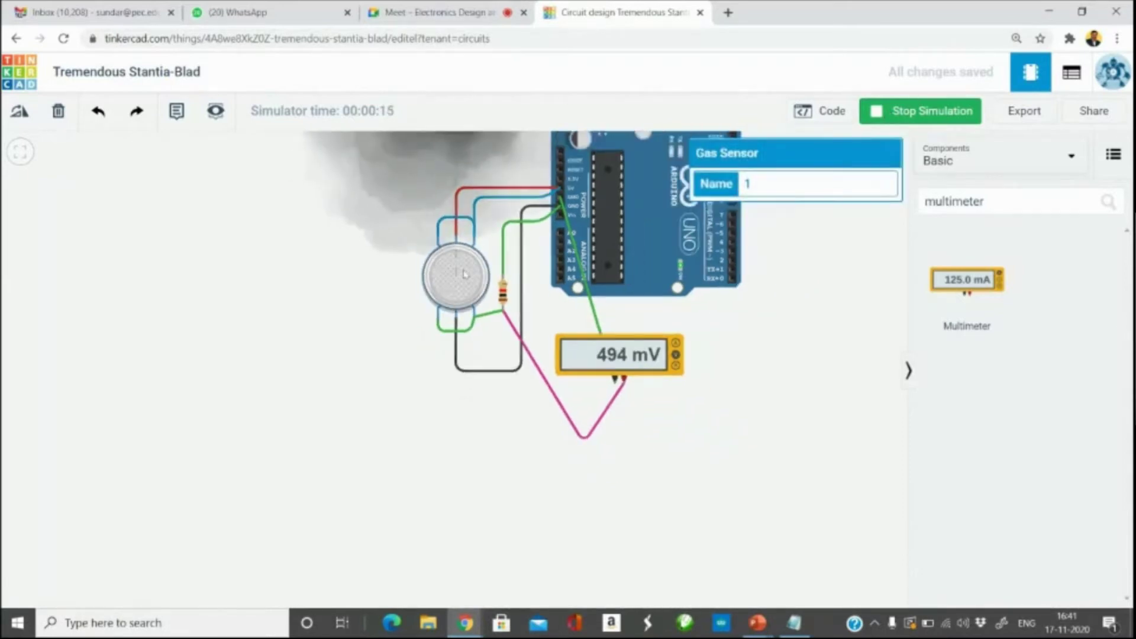
scroll(467, 278, "down", 2)
scroll(464, 287, "down", 1)
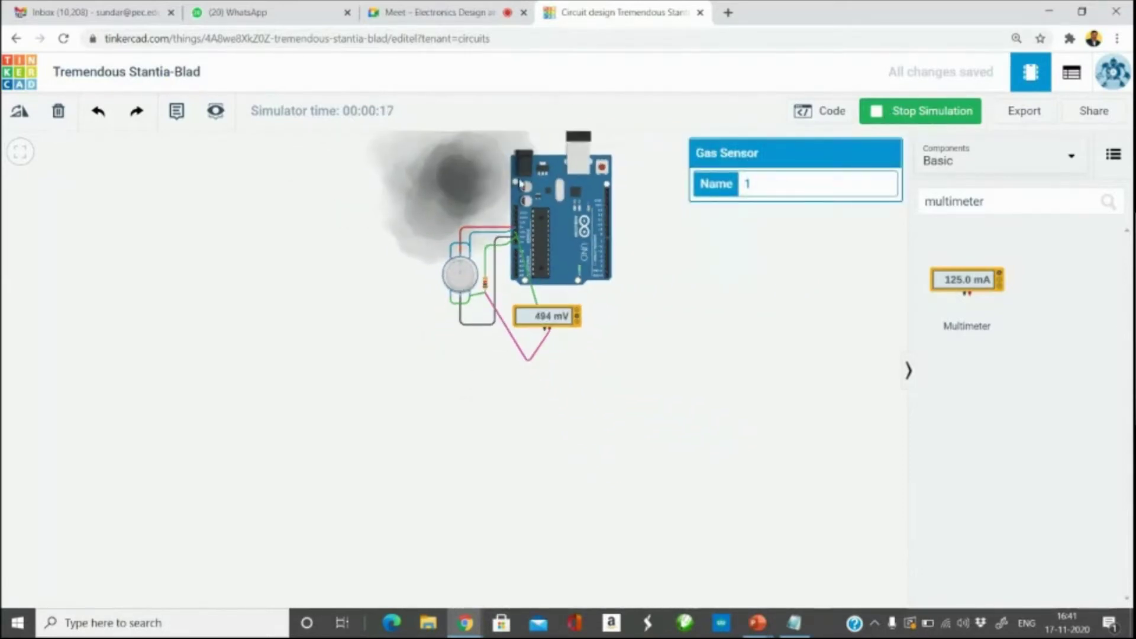
left_click(24, 153)
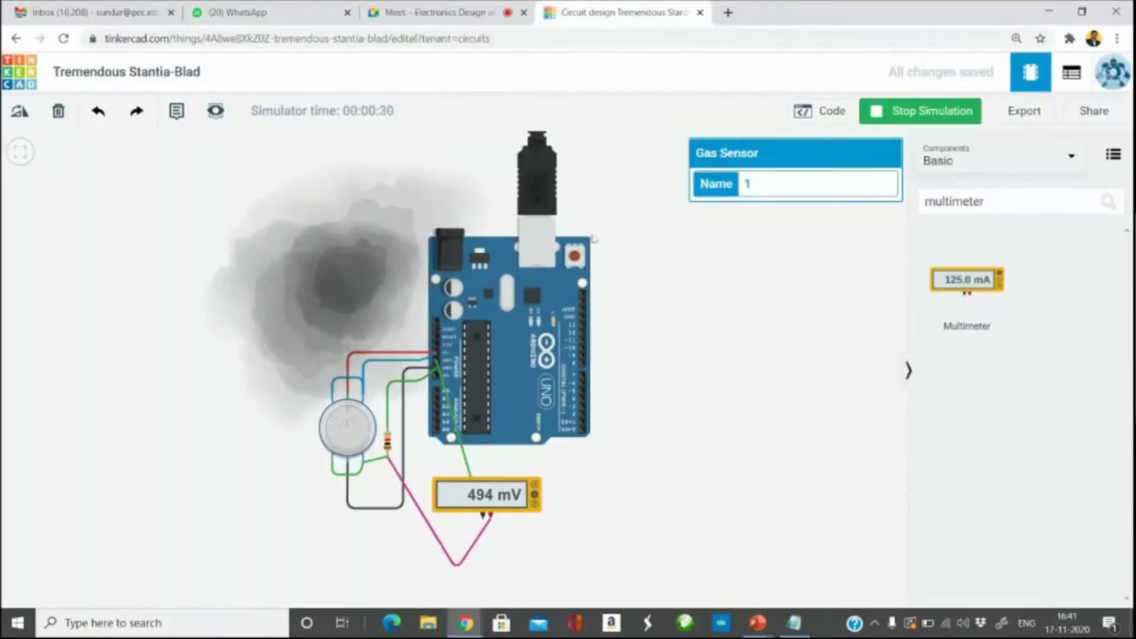
Drag the gas cloud away from the MQ-2 sensor and back, raising the multimeter to 1.72 V.
mouse_move(350, 284)
left_mouse_down()
mouse_move(247, 312)
mouse_move(246, 334)
mouse_move(277, 398)
mouse_move(351, 440)
left_mouse_up()
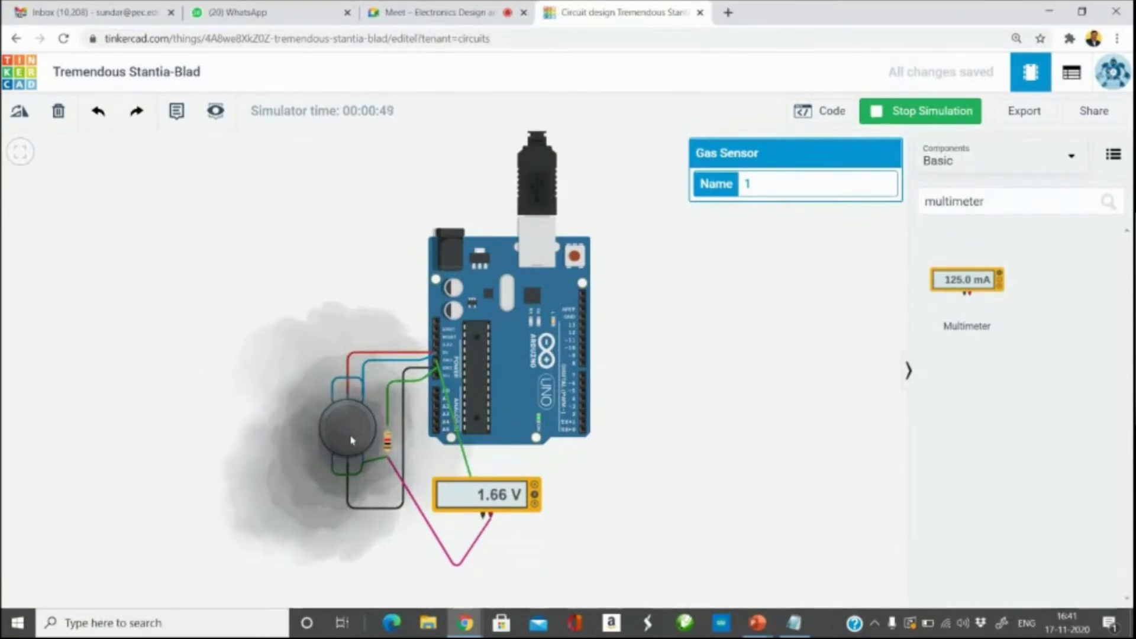
scroll(349, 500, "up", 3)
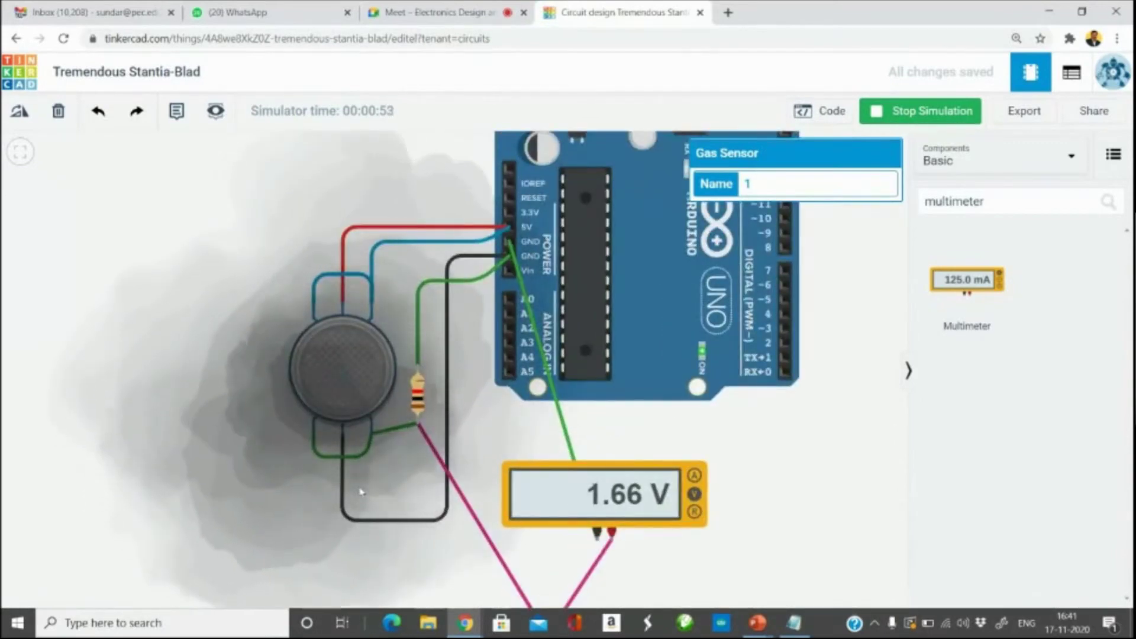
scroll(361, 492, "up", 2)
scroll(360, 482, "up", 2)
scroll(358, 468, "down", 2)
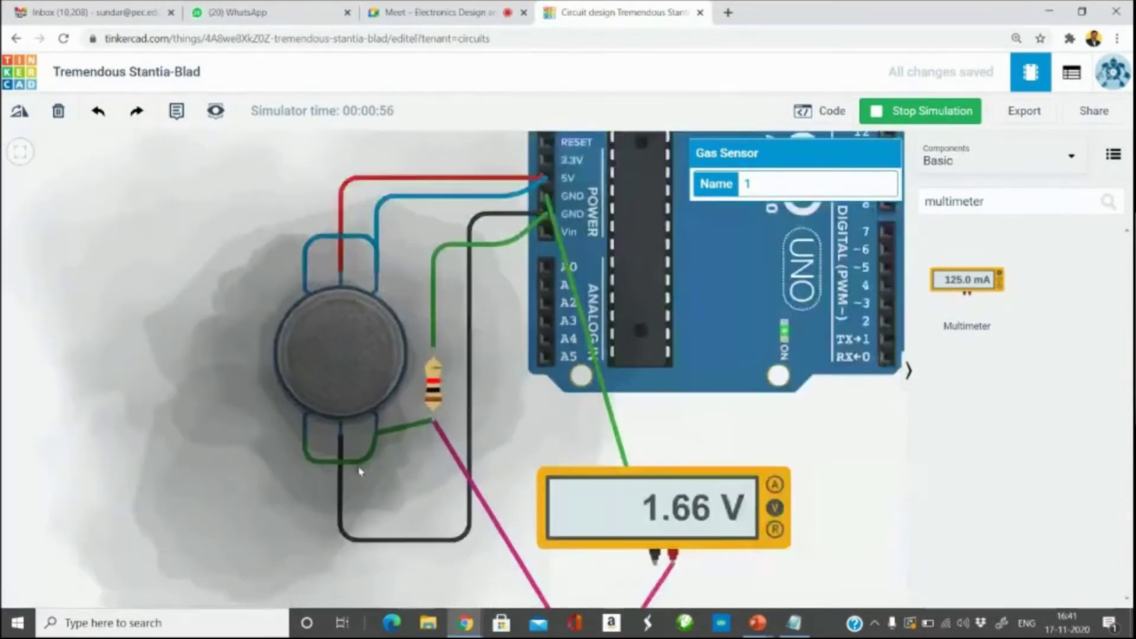
scroll(358, 466, "down", 2)
scroll(322, 445, "down", 1)
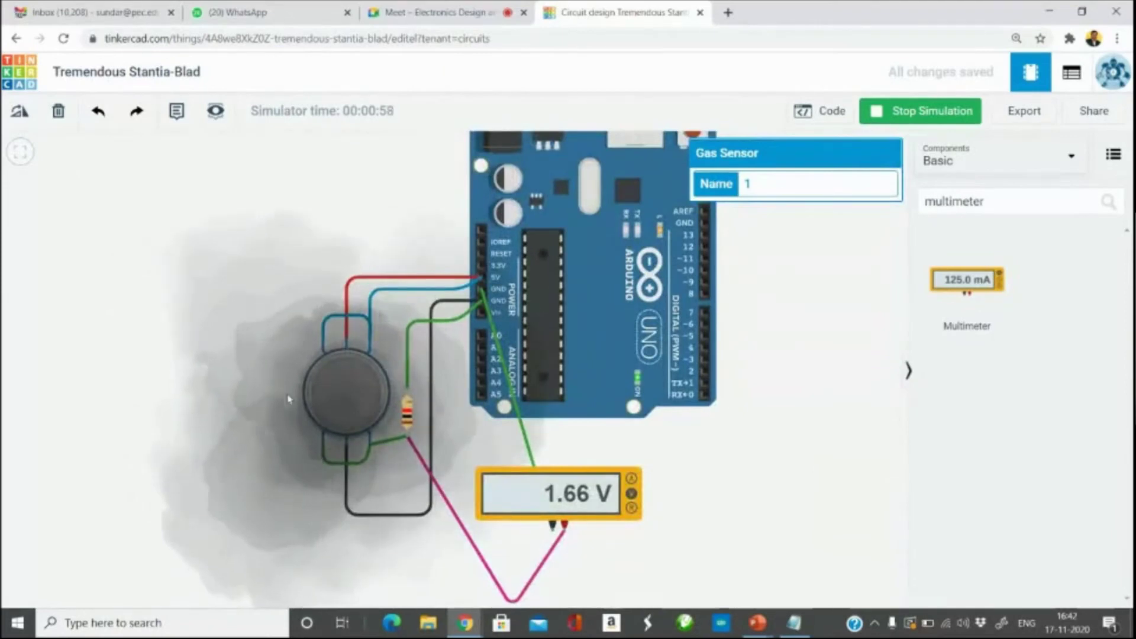
left_click_drag(257, 403, 35, 231)
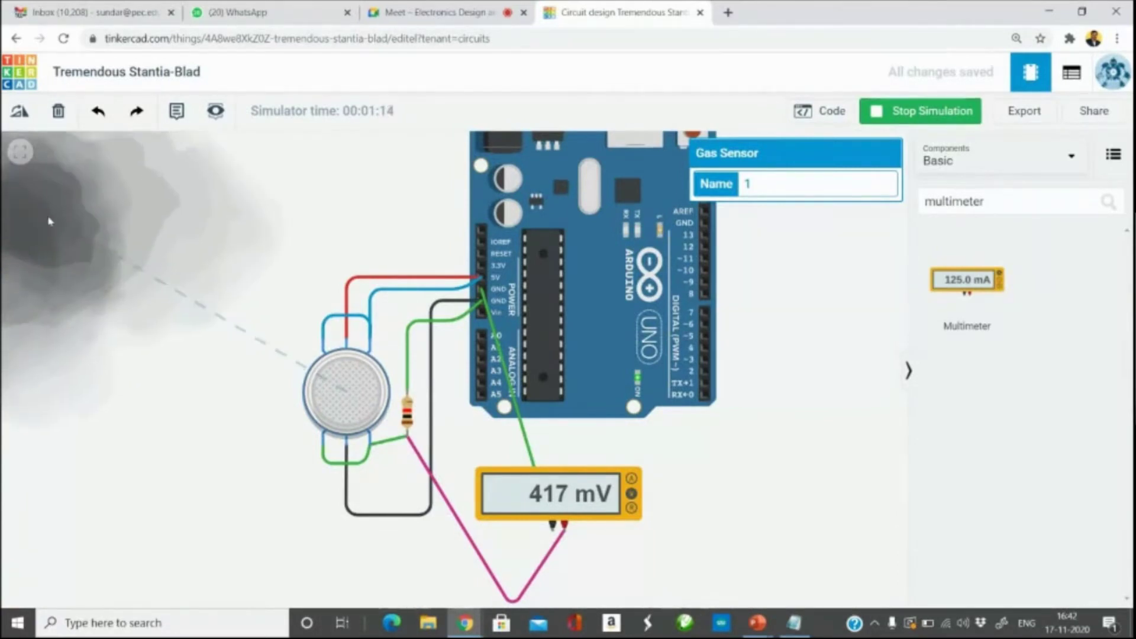
mouse_move(35, 231)
left_mouse_down()
mouse_move(70, 240)
mouse_move(215, 350)
mouse_move(359, 414)
mouse_move(241, 317)
mouse_move(190, 317)
mouse_move(185, 274)
mouse_move(213, 233)
left_mouse_up()
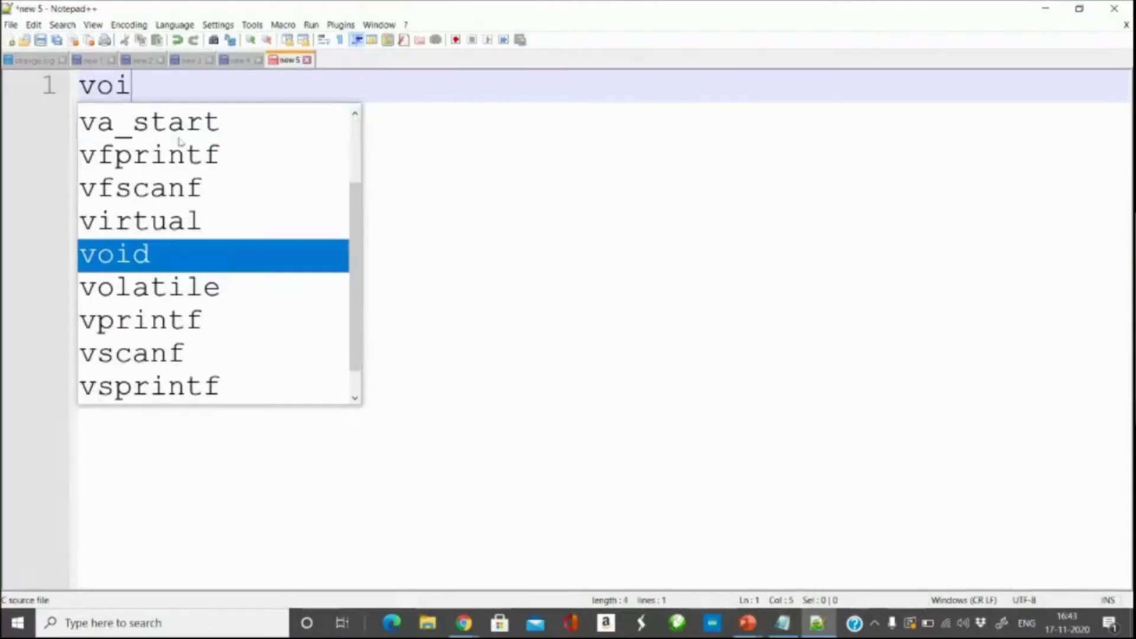
Declare the concentration variable and read A0 into LPGconcentration in the loop.
type("d ")
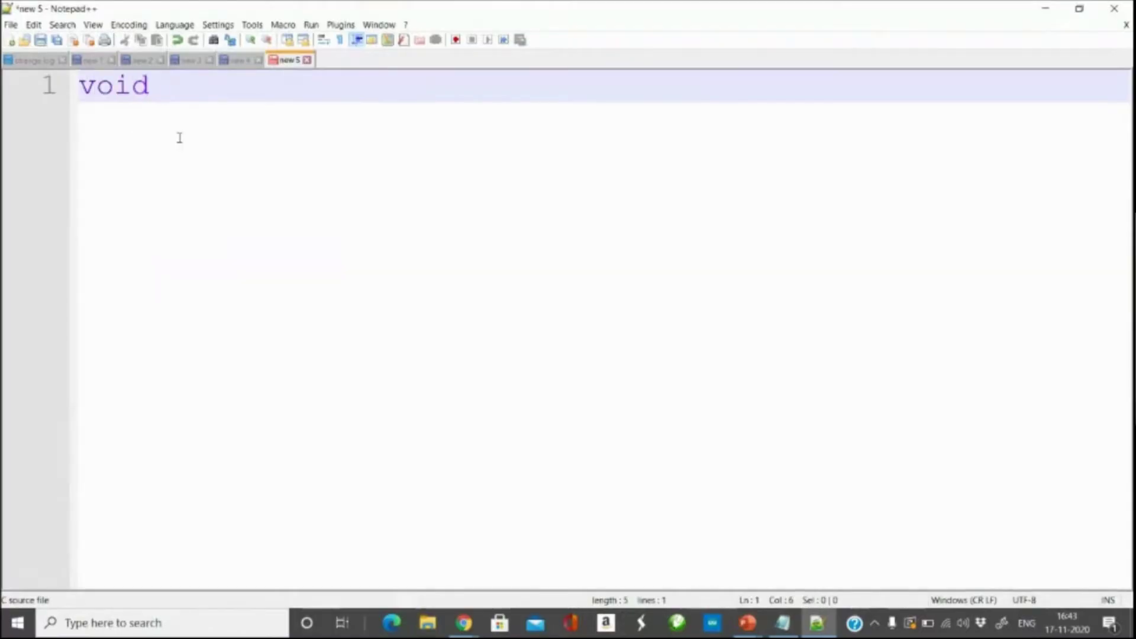
type("setup(")
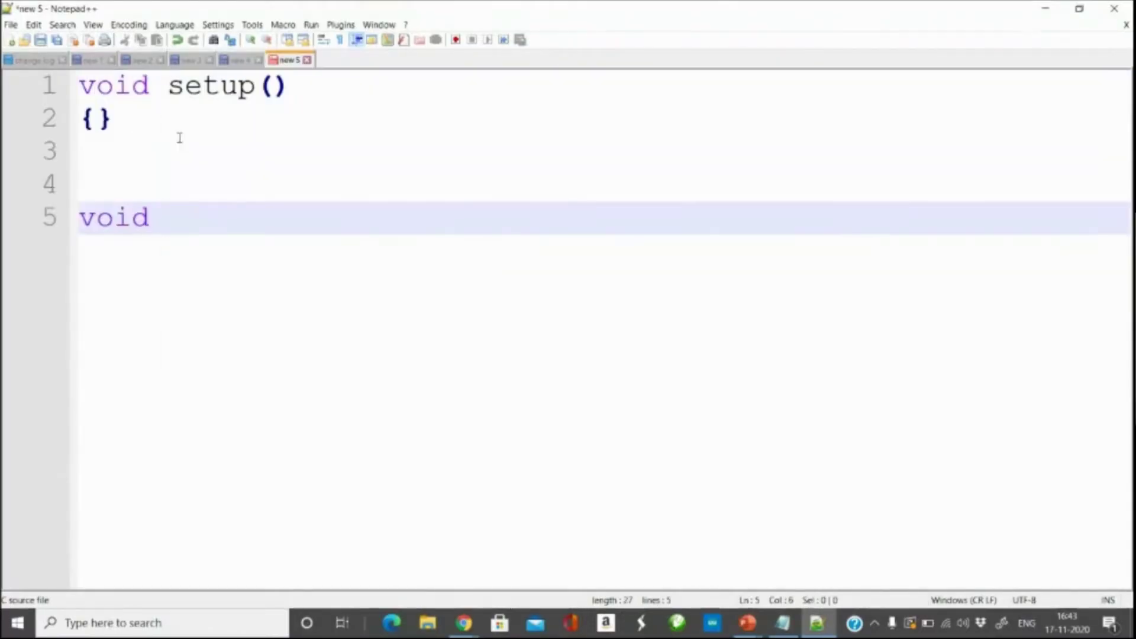
type("nt LP")
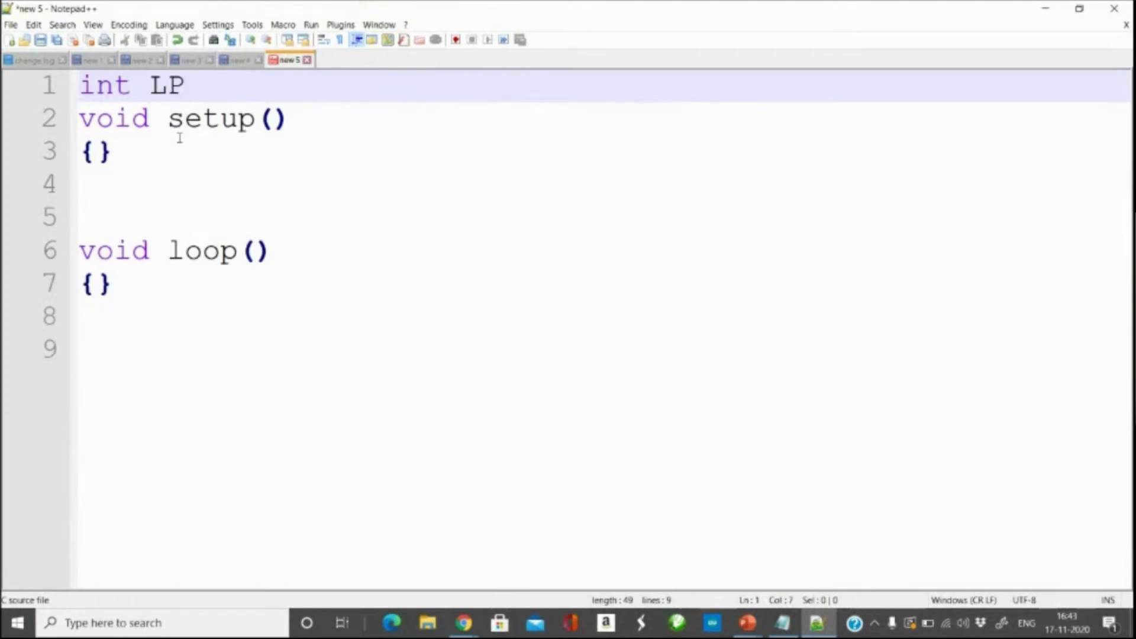
type("Gconcentration = 0;")
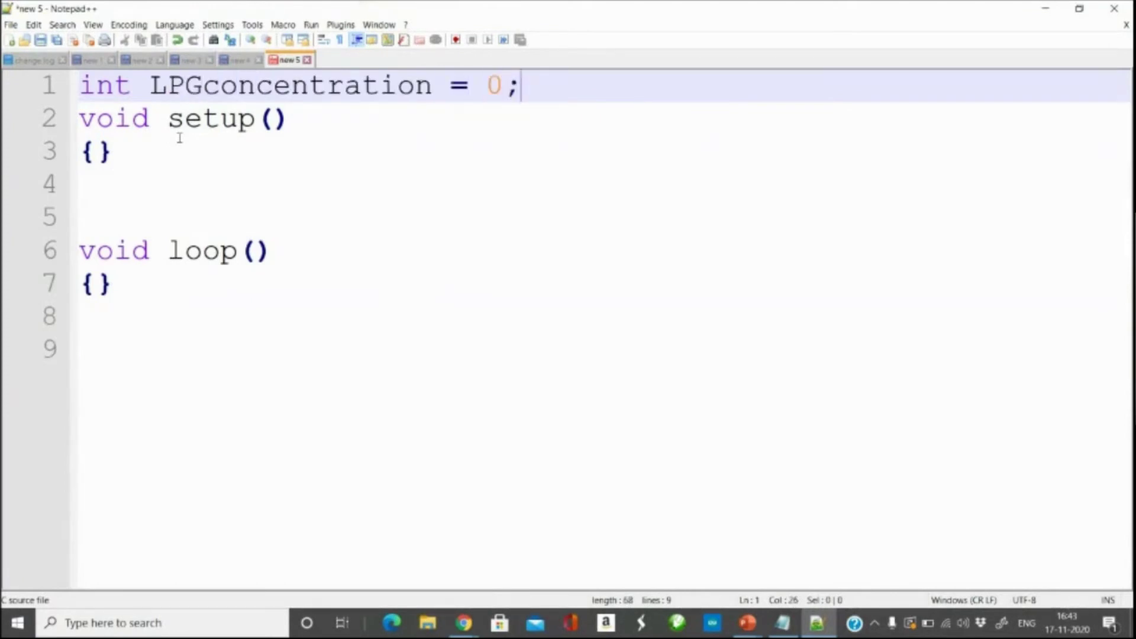
key("Return")
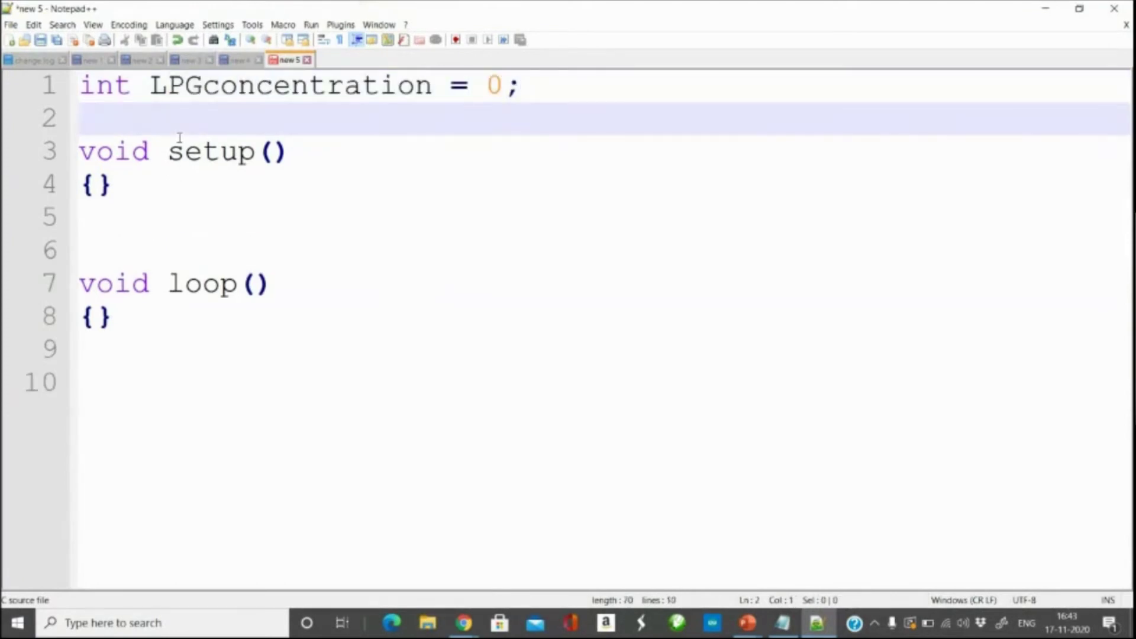
key("Up")
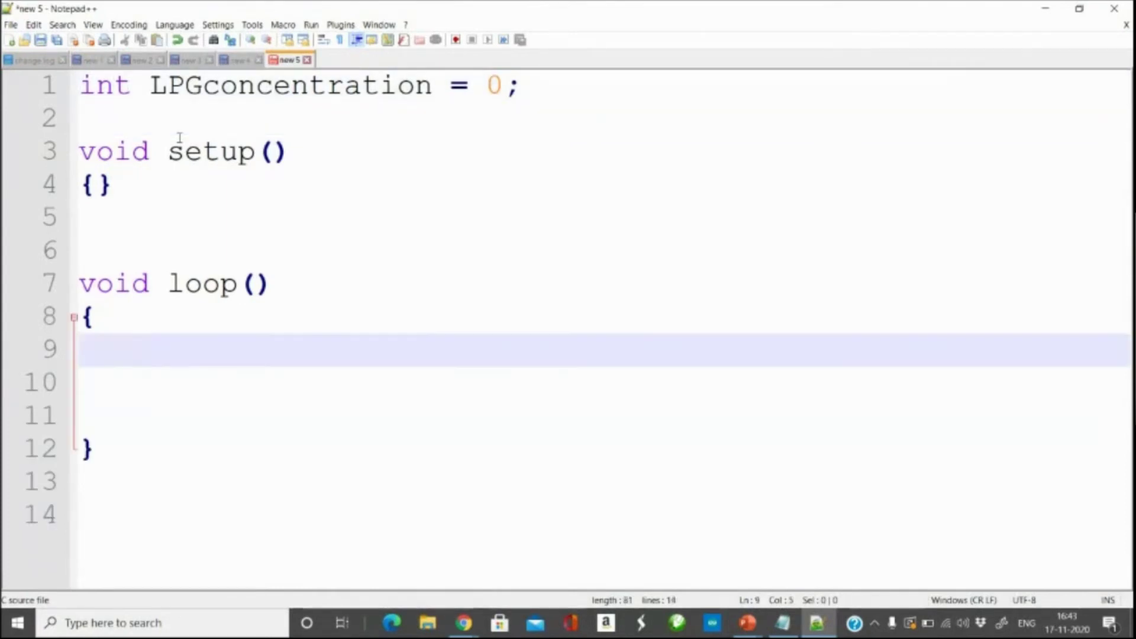
type("LPGconcentration ")
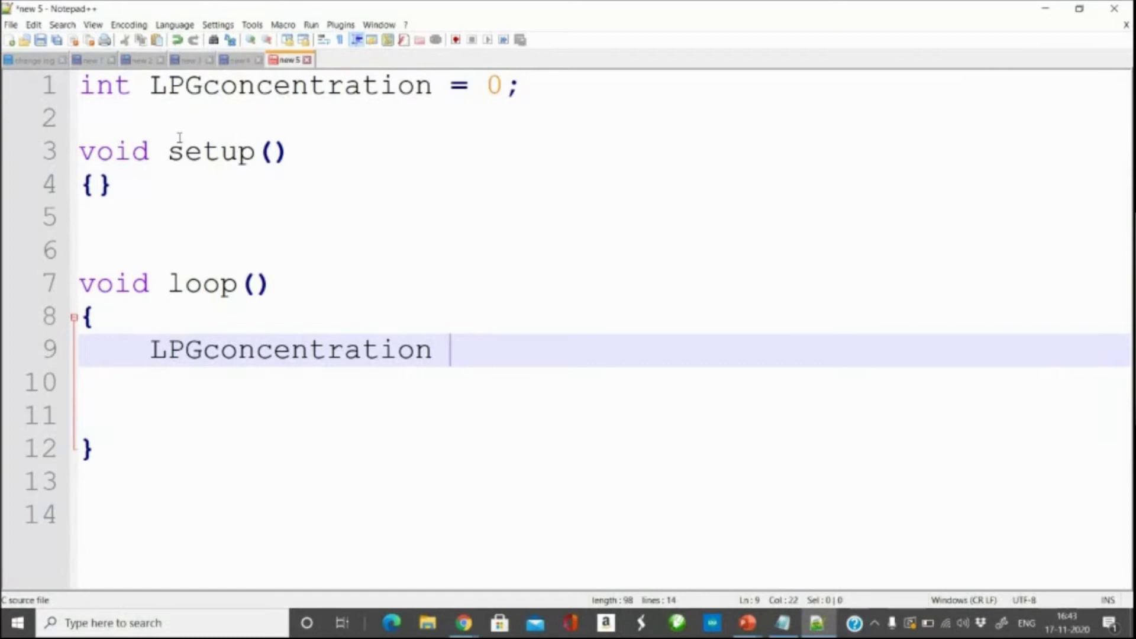
type("= analog")
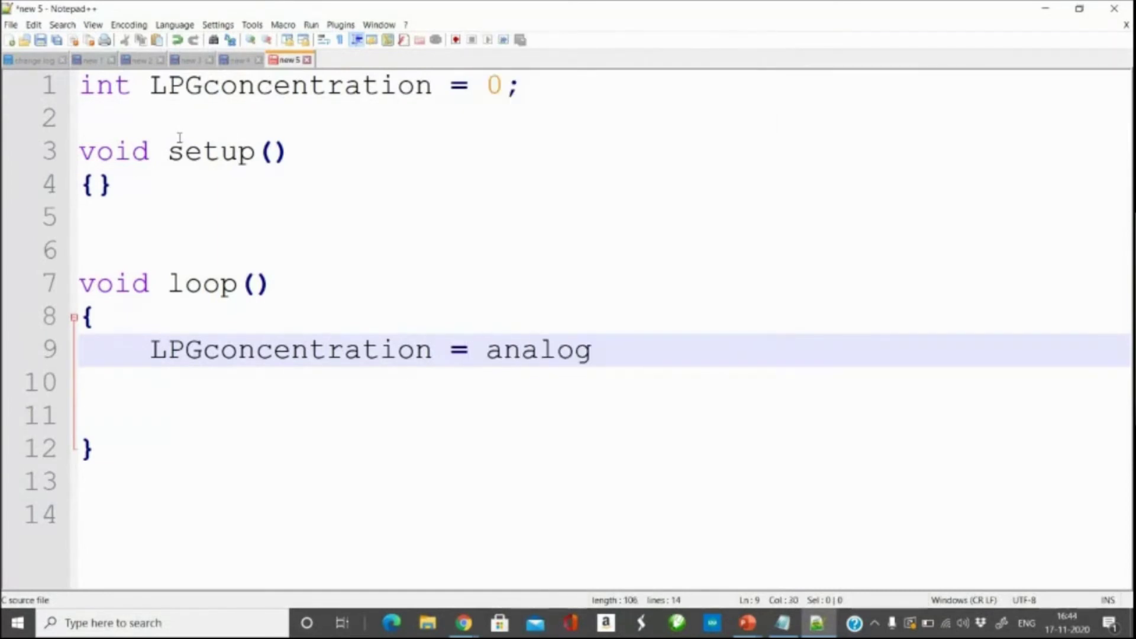
type("Read(A")
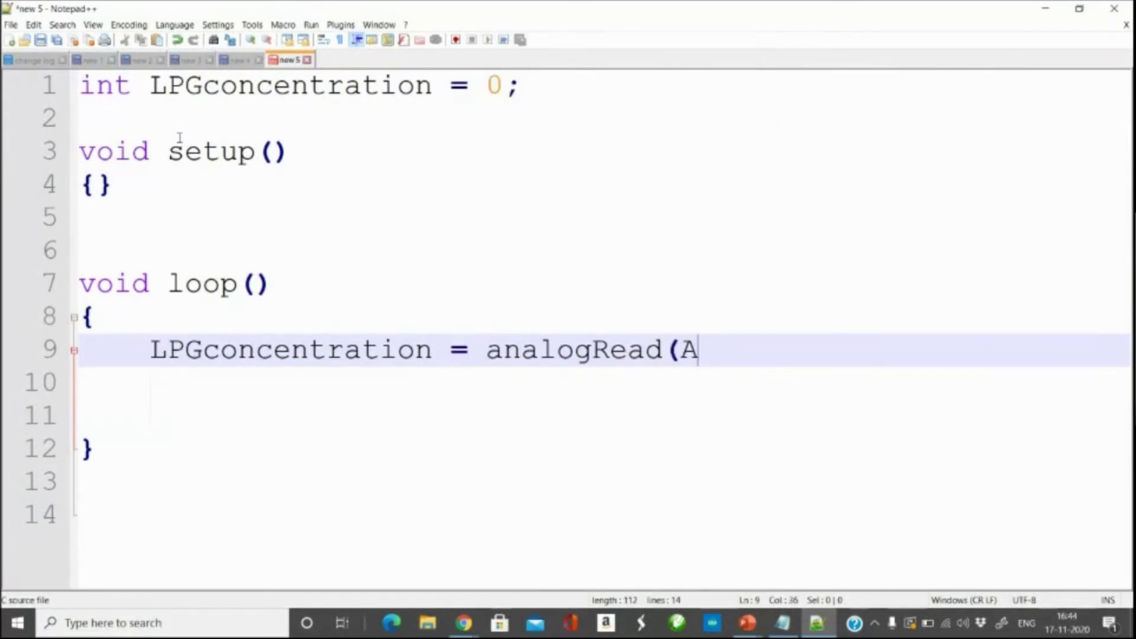
type("0);")
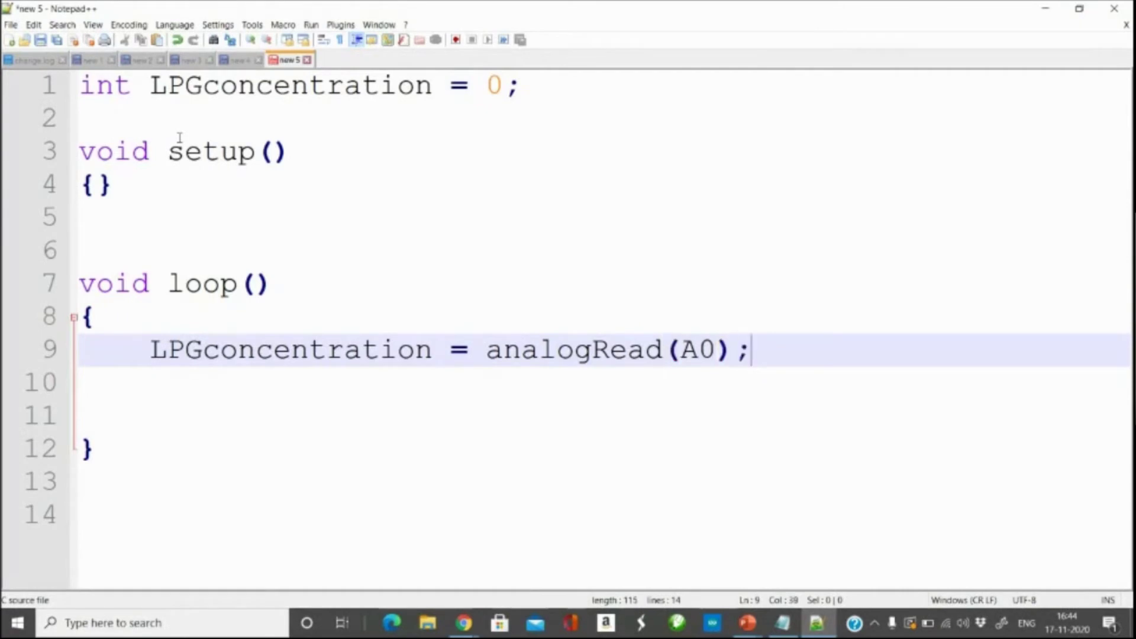
key("Return")
Add Serial.begin(9600); to the setup body.
key("Up")
key("Up")
key("Up")
key("Up")
key("Up")
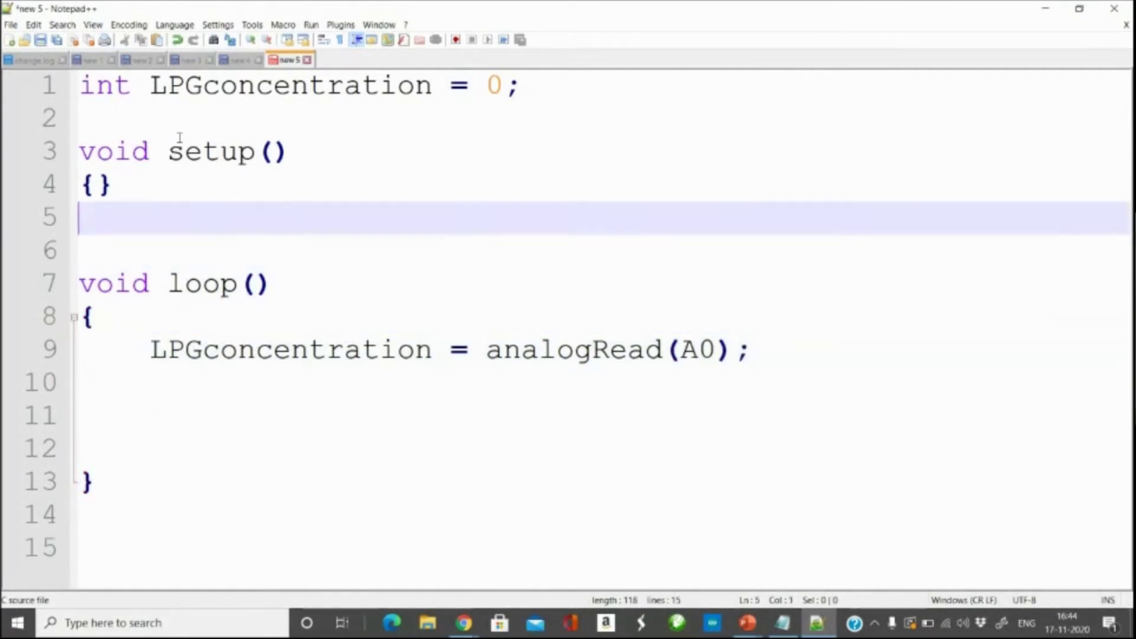
key("Up")
key("Return")
key("Return")
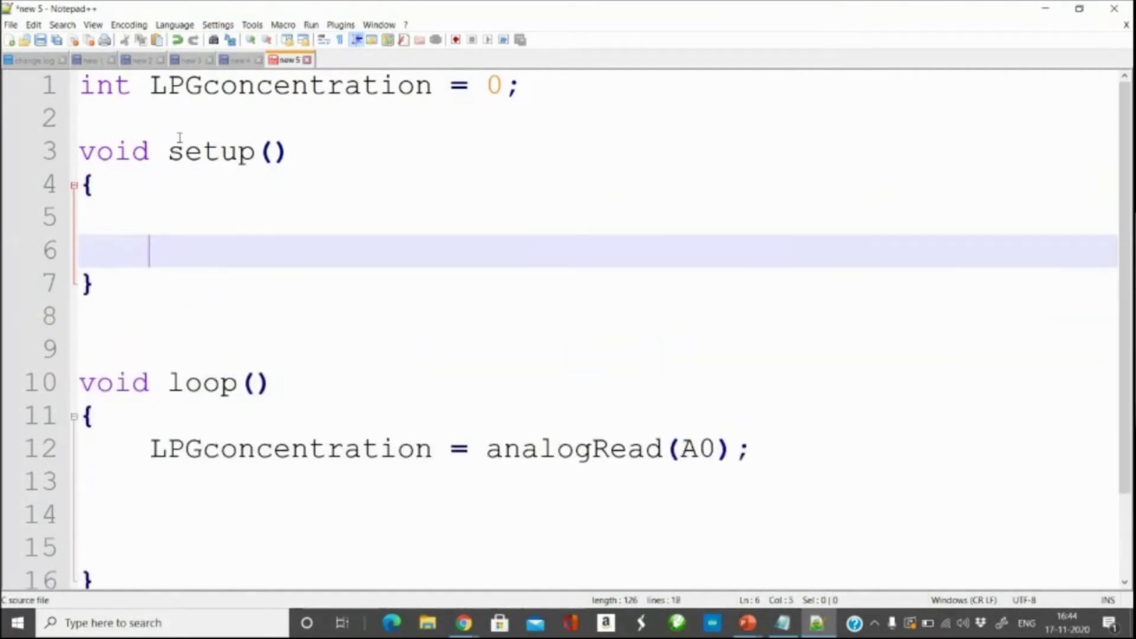
key("Up")
type("Serial")
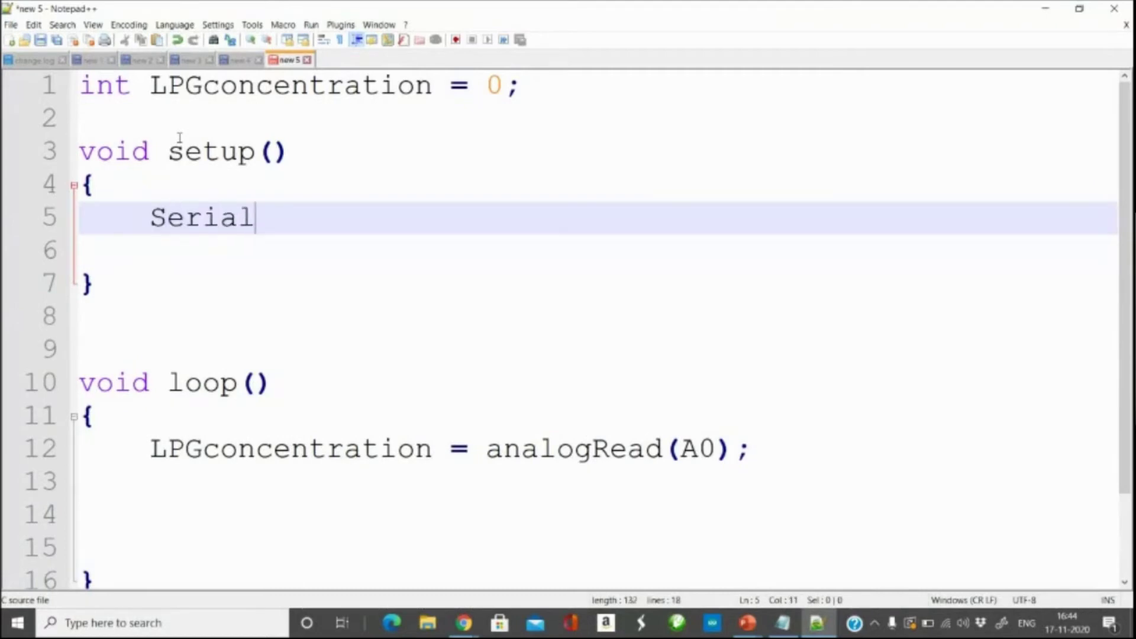
type(".begin(")
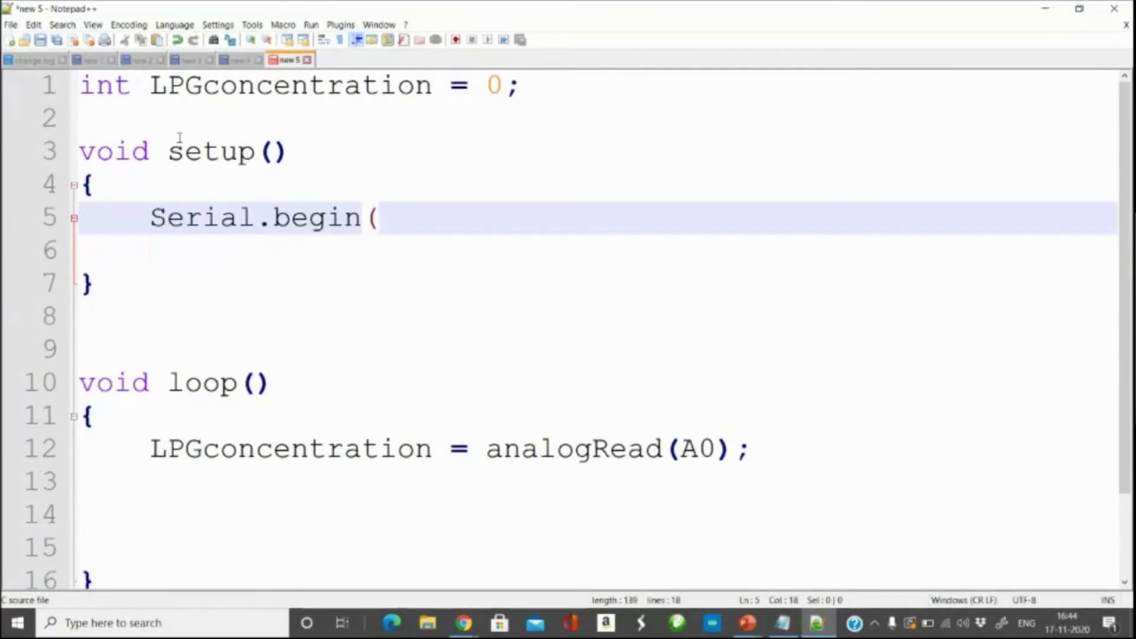
type("9600);")
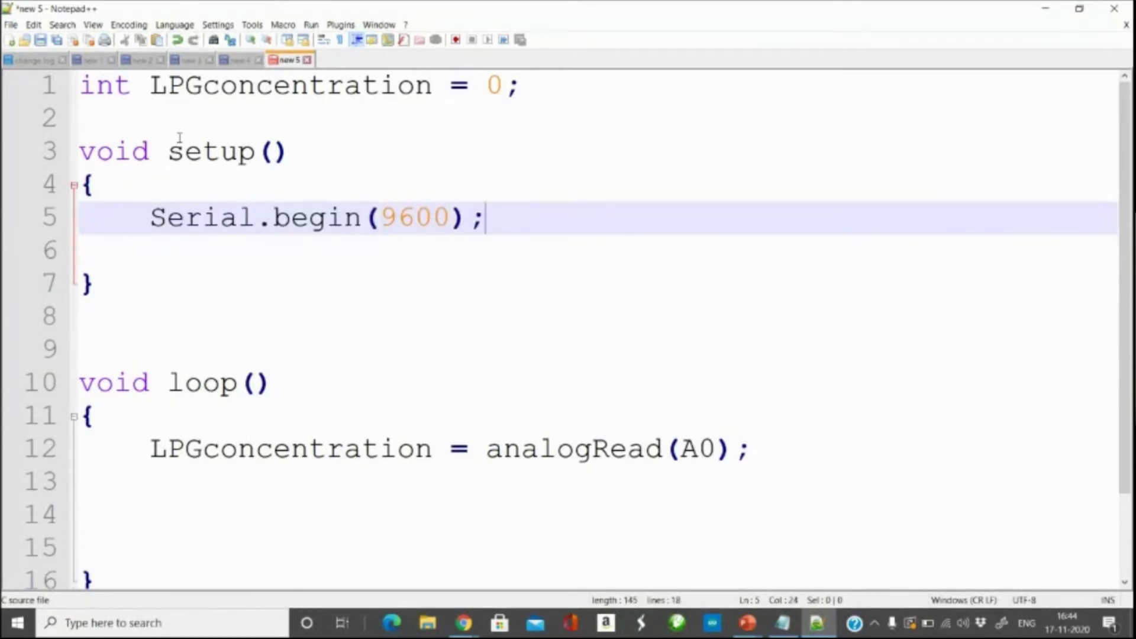
Print LPGconcentration with Serial.println and add delay(500); after it.
key("Down")
key("Down")
key("Down")
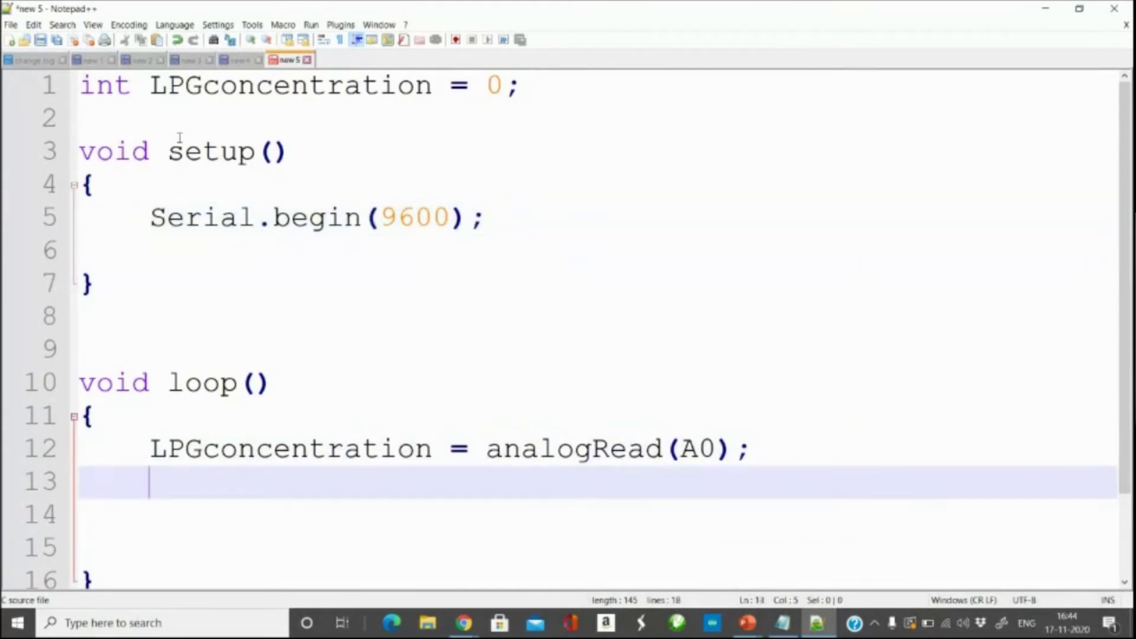
type("Ser")
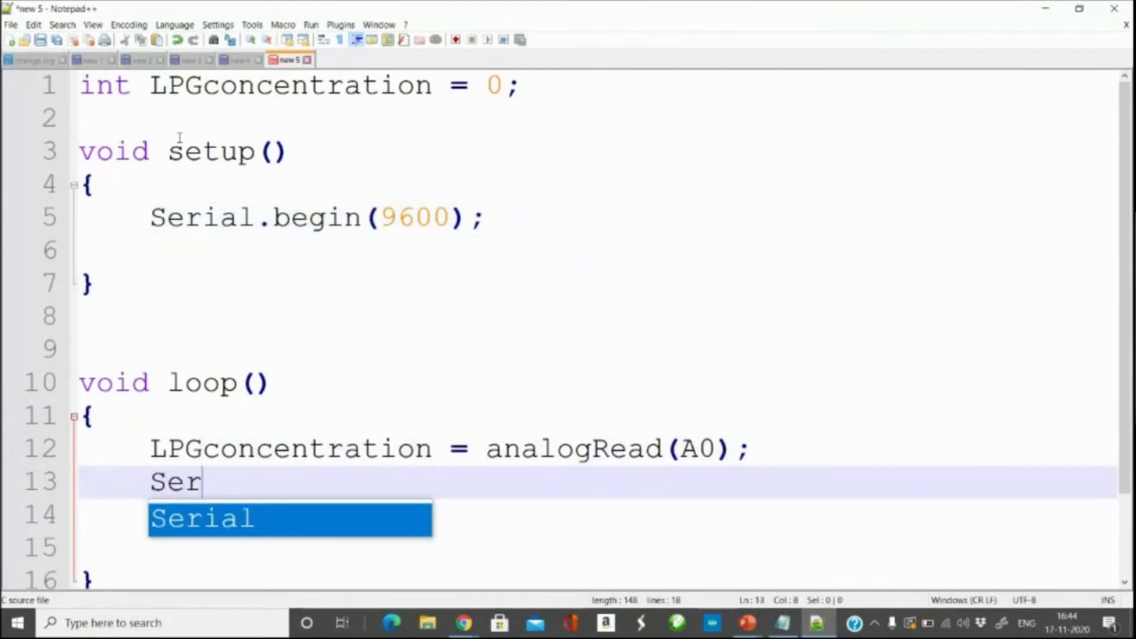
key("Return")
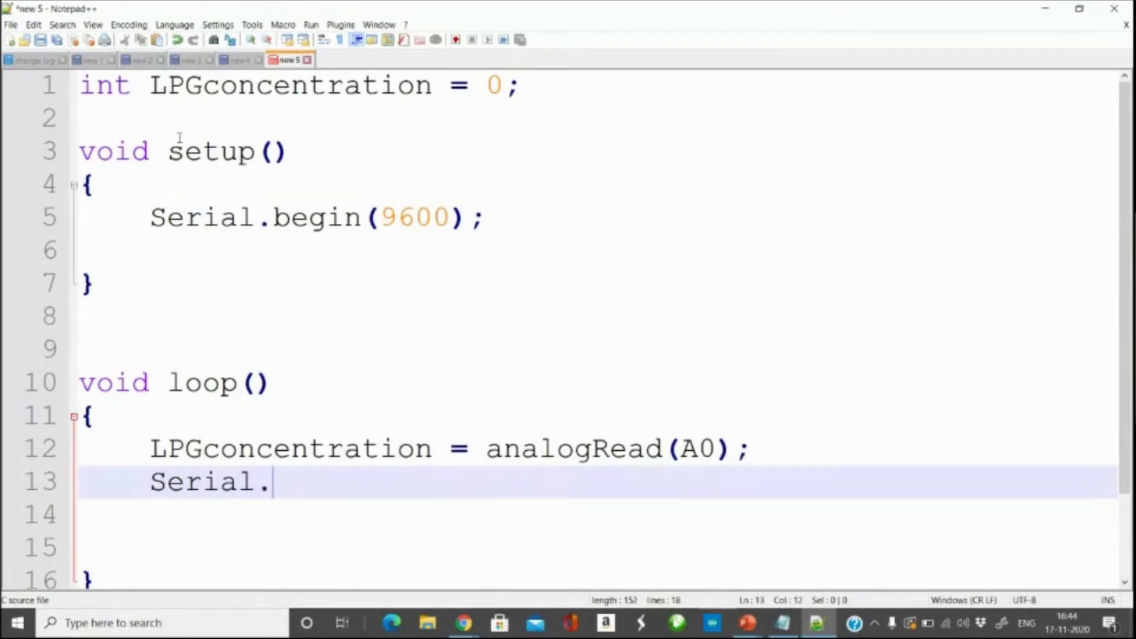
type("println();")
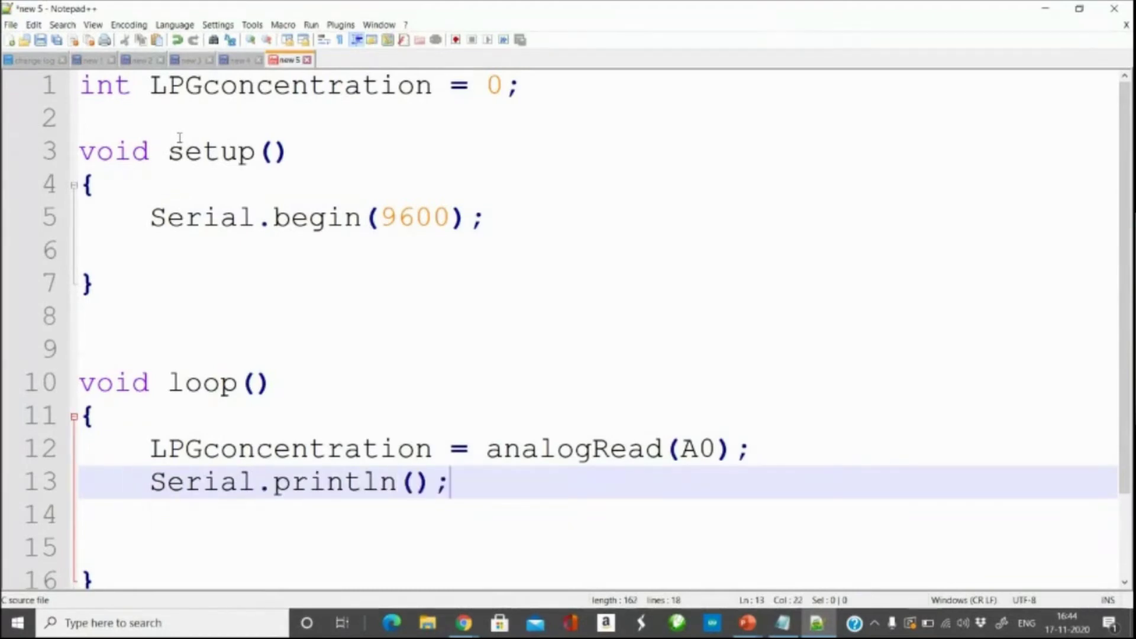
key("Left")
key("Left")
type("LPGconcentration")
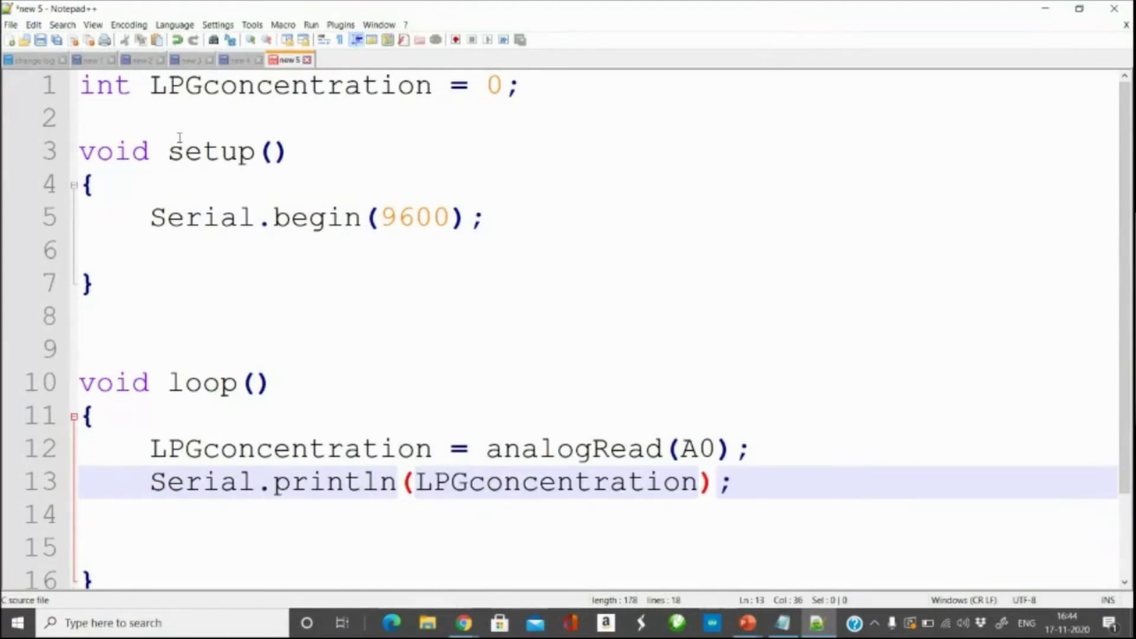
key("Down")
type("delay(")
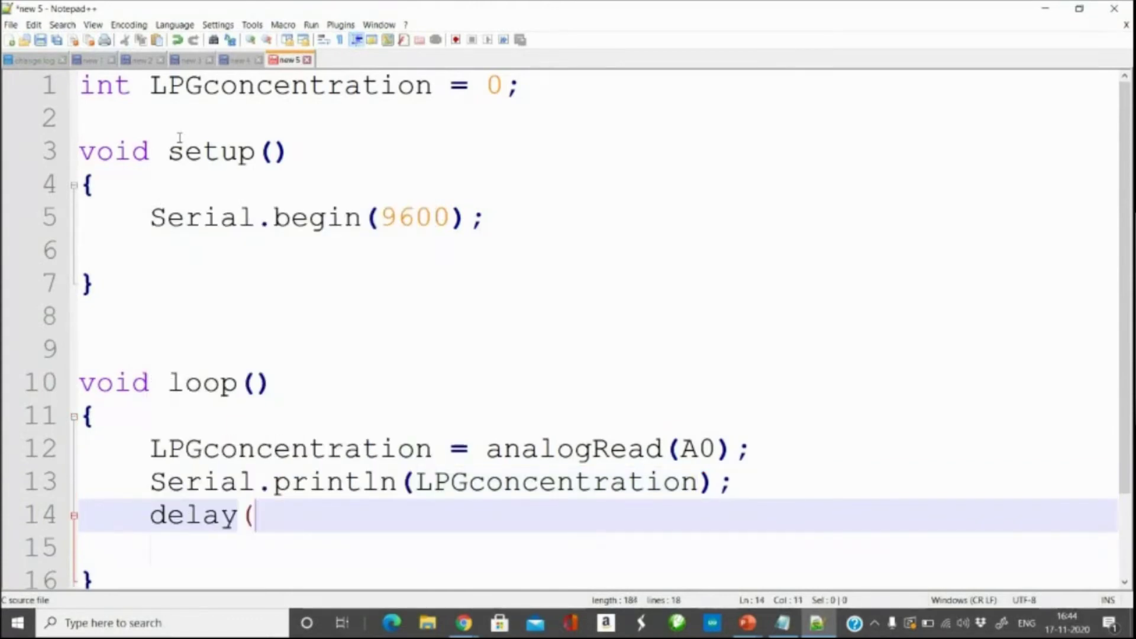
type("500)")
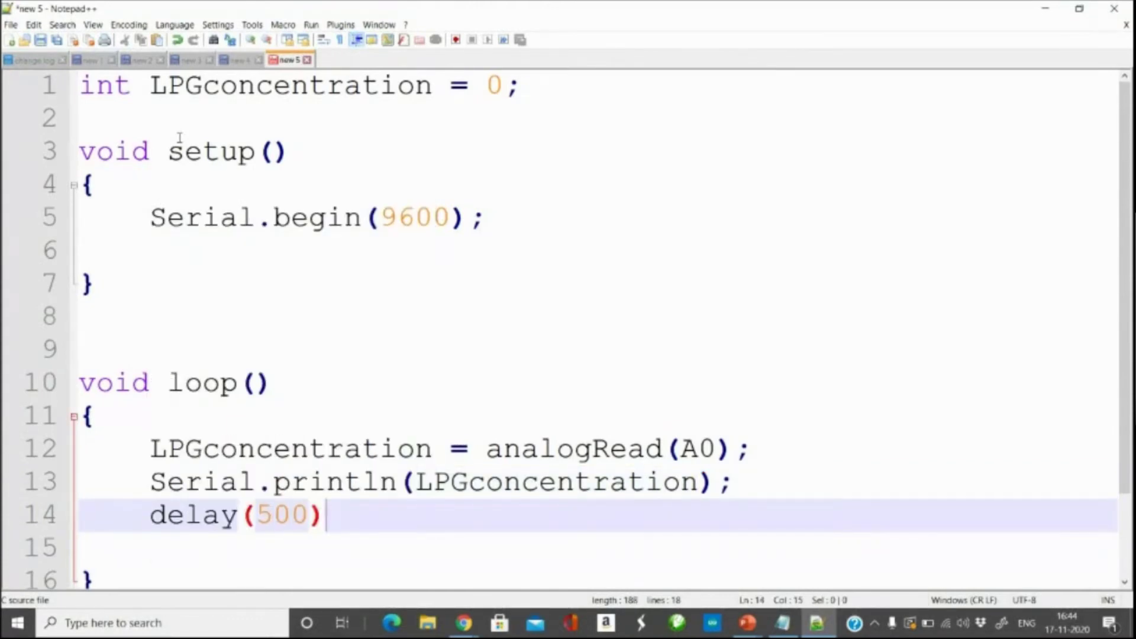
type(";")
Review the finished sketch, select all of it and switch windows.
left_click(326, 333)
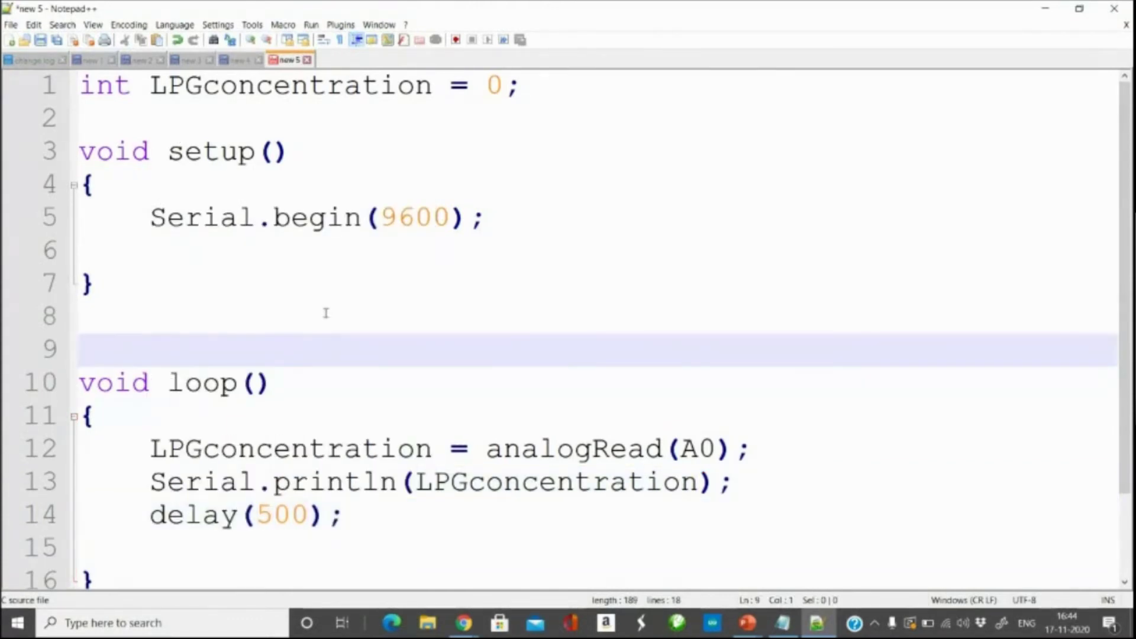
scroll(325, 313, "down", 1)
left_click_drag(150, 118, 581, 118)
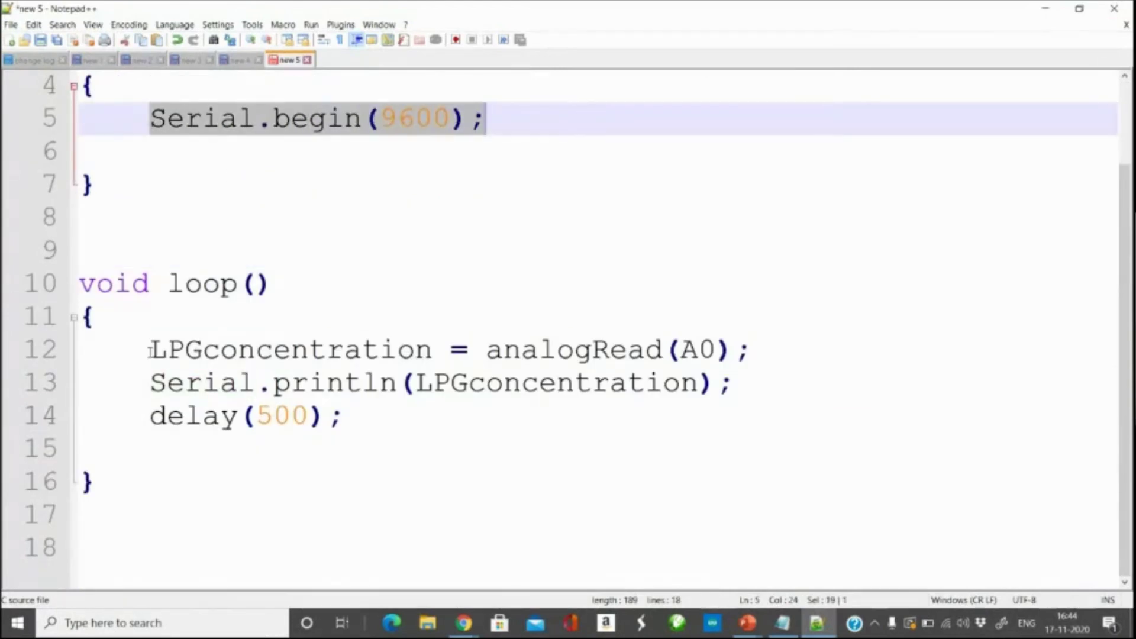
left_click_drag(151, 351, 756, 354)
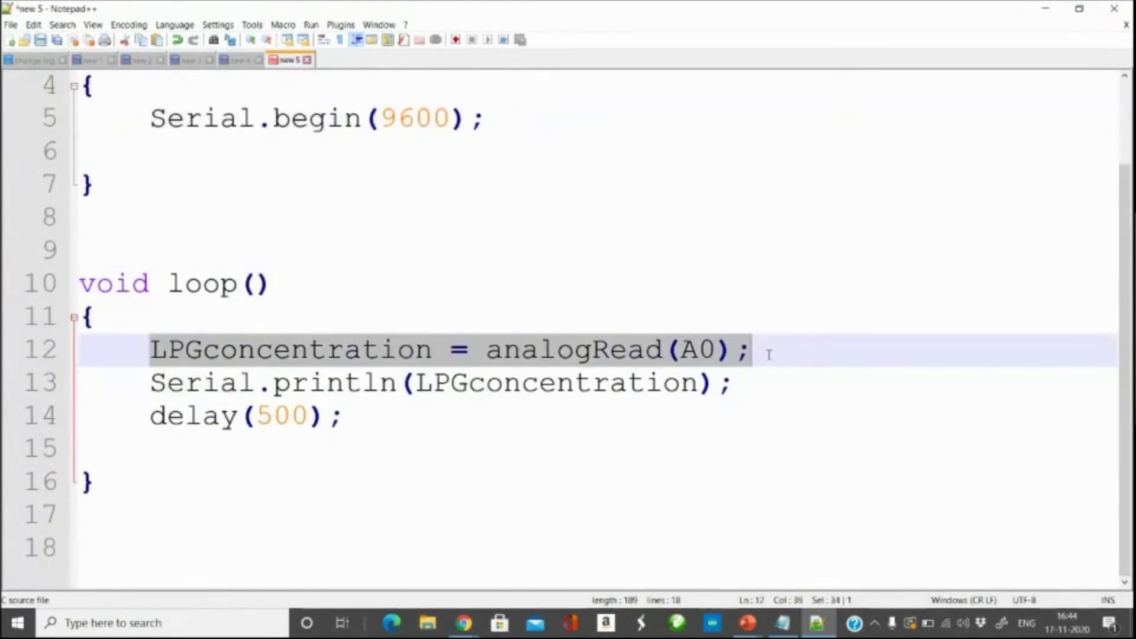
scroll(758, 408, "up", 1)
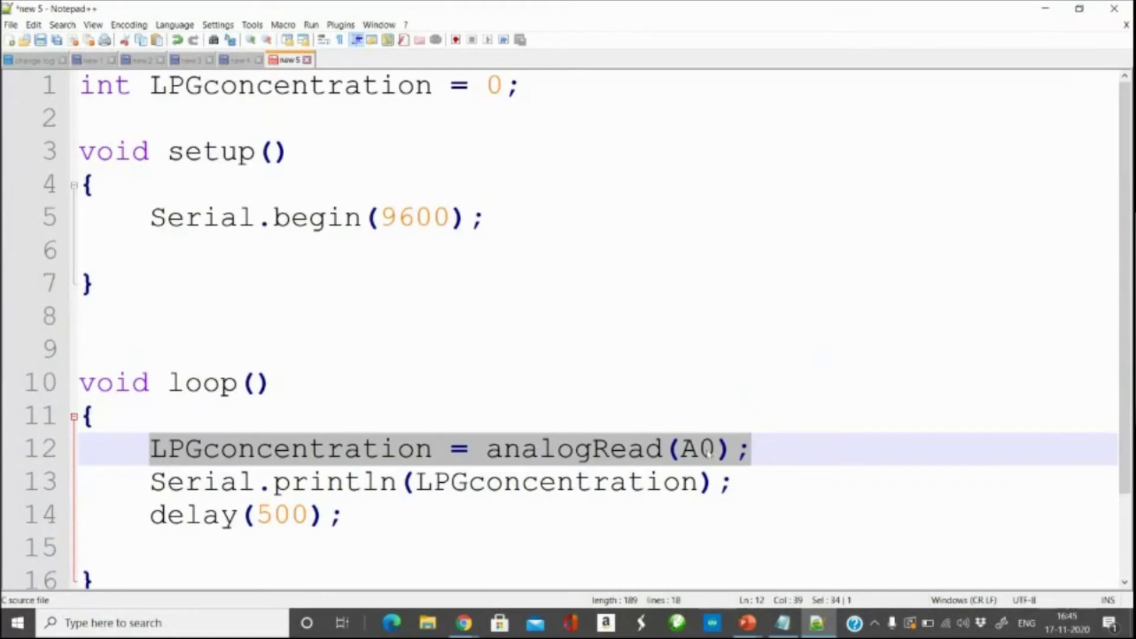
left_click(485, 507)
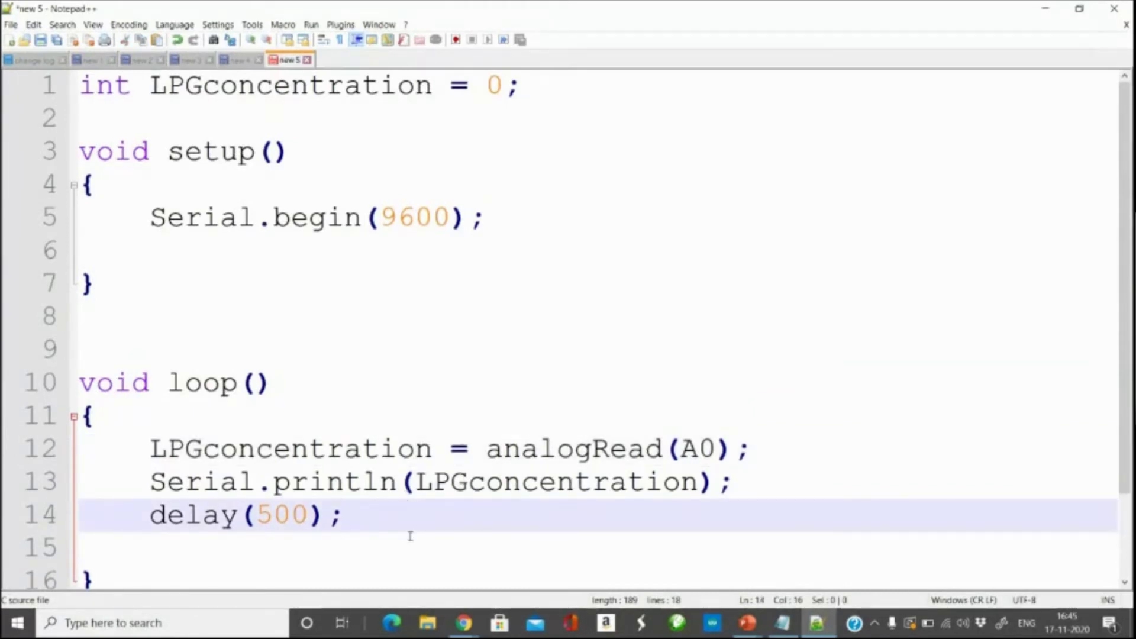
key("ctrl+a")
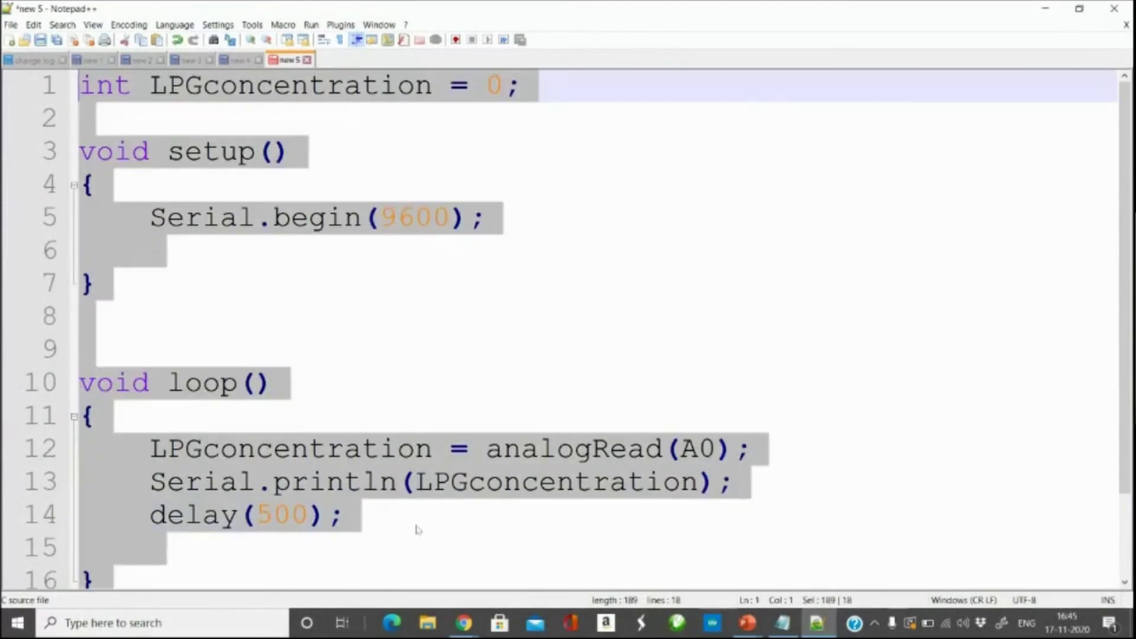
key("alt+Tab")
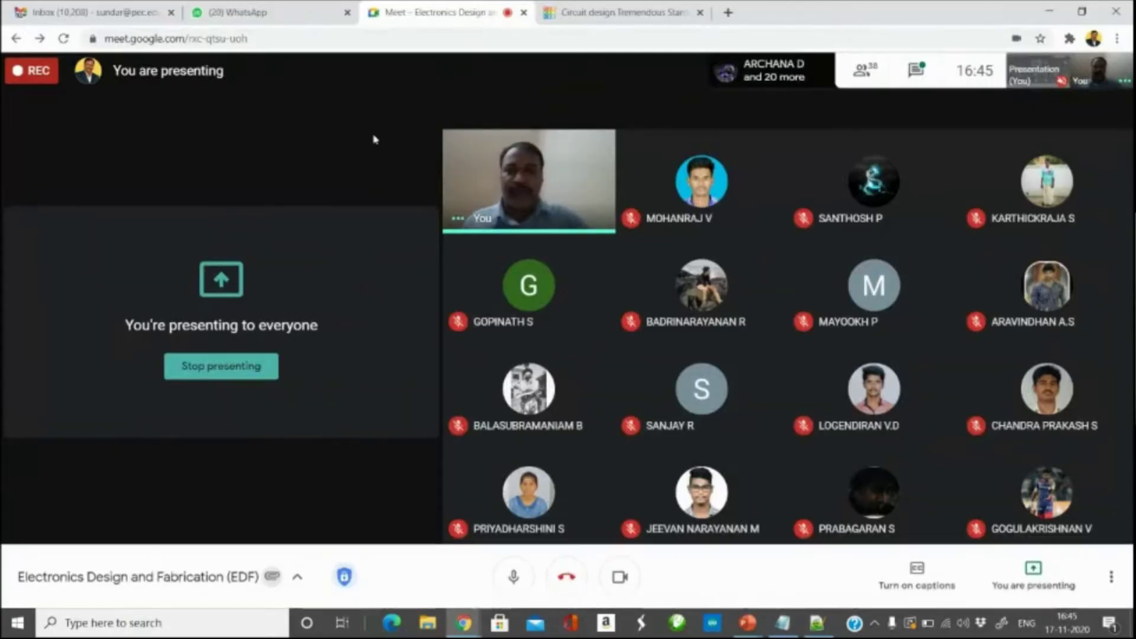
Delete the multimeter from the Tinkercad circuit.
left_click(604, 9)
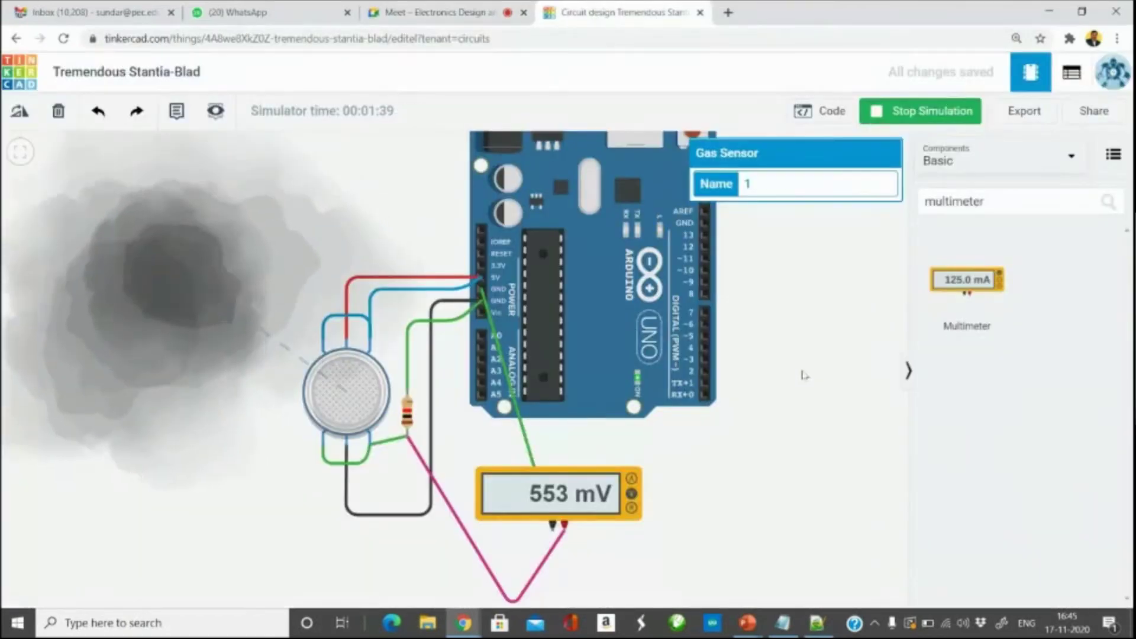
left_click(540, 511)
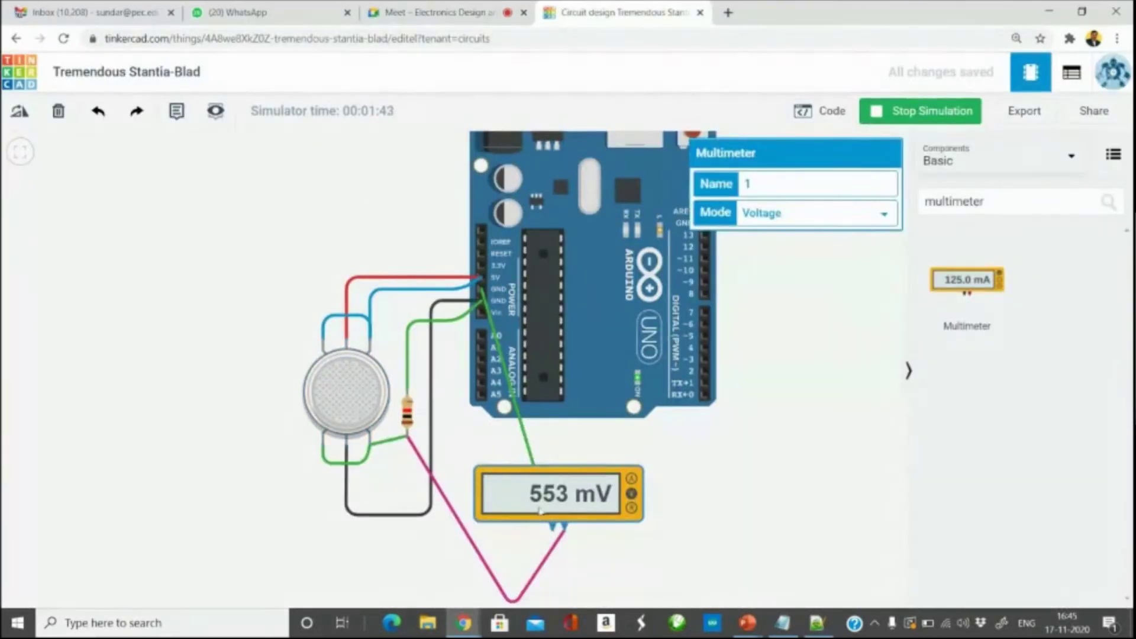
key("Delete")
scroll(470, 473, "up", 4)
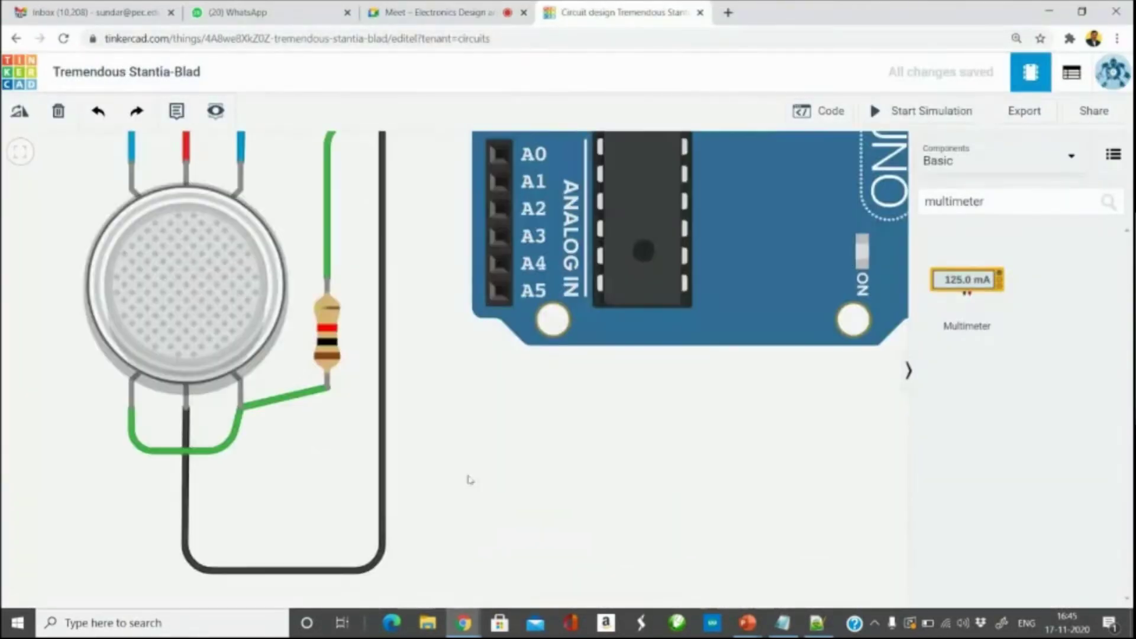
Draw a pink wire from analog pin A0 to the sensor-resistor junction.
left_click(496, 157)
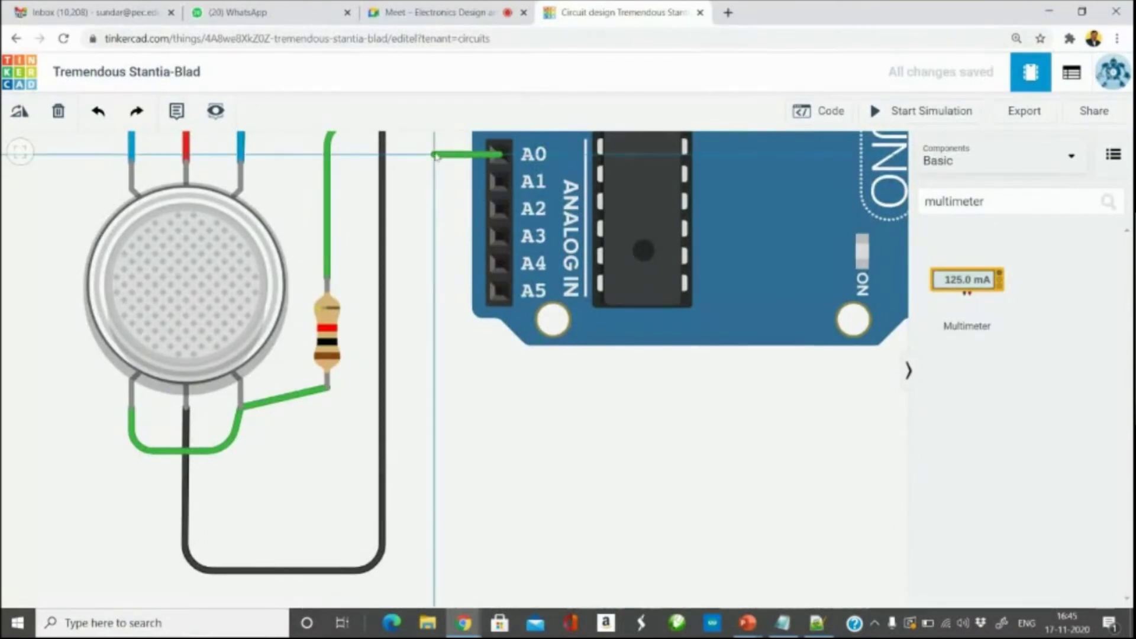
left_click(436, 155)
left_click(435, 393)
left_click(327, 389)
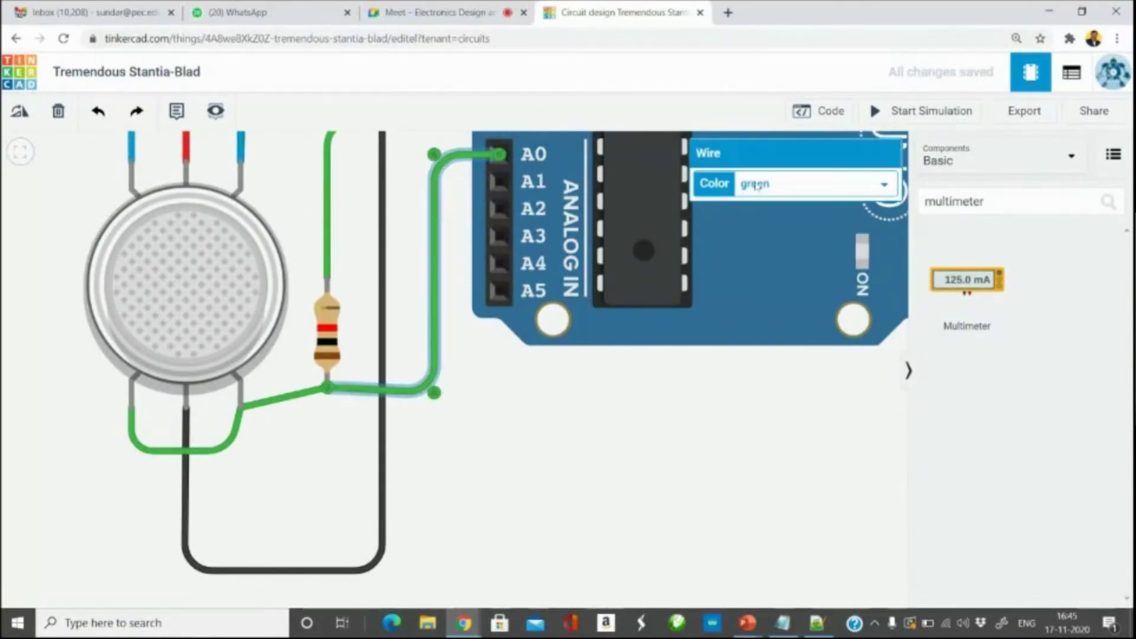
left_click(793, 183)
left_click(763, 315)
left_click(603, 459)
scroll(603, 459, "down", 3)
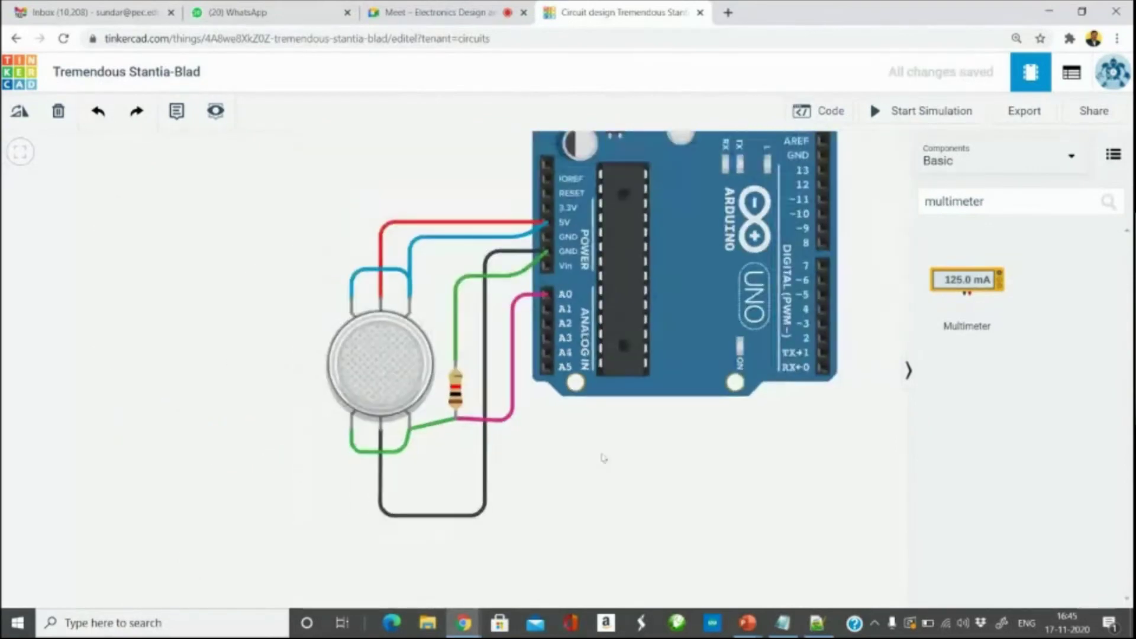
scroll(603, 424, "down", 2)
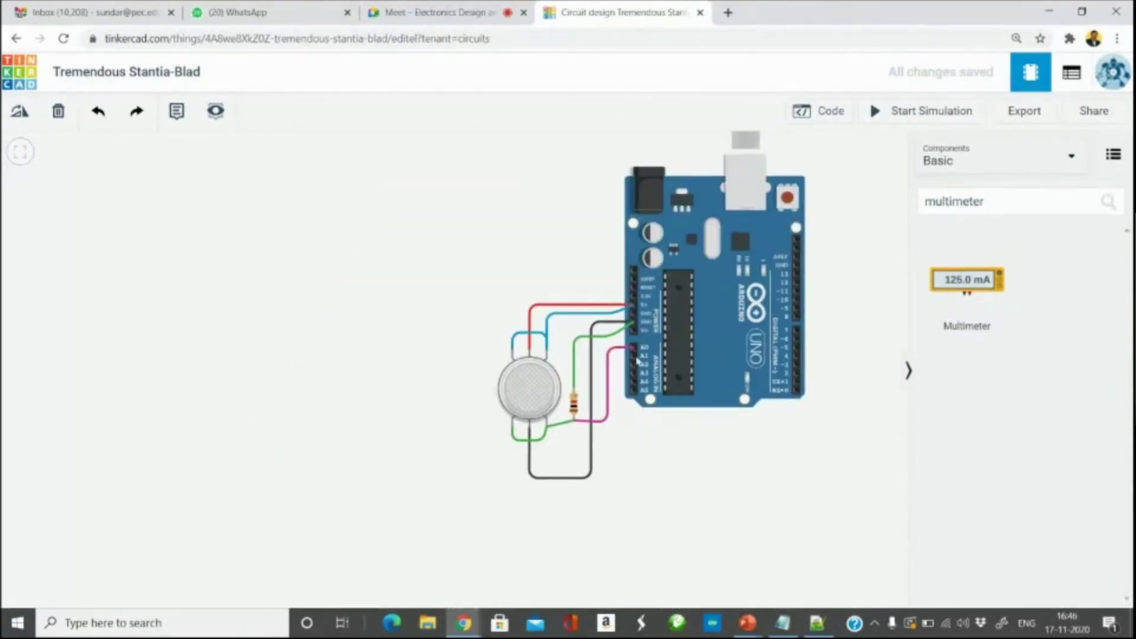
left_click(822, 111)
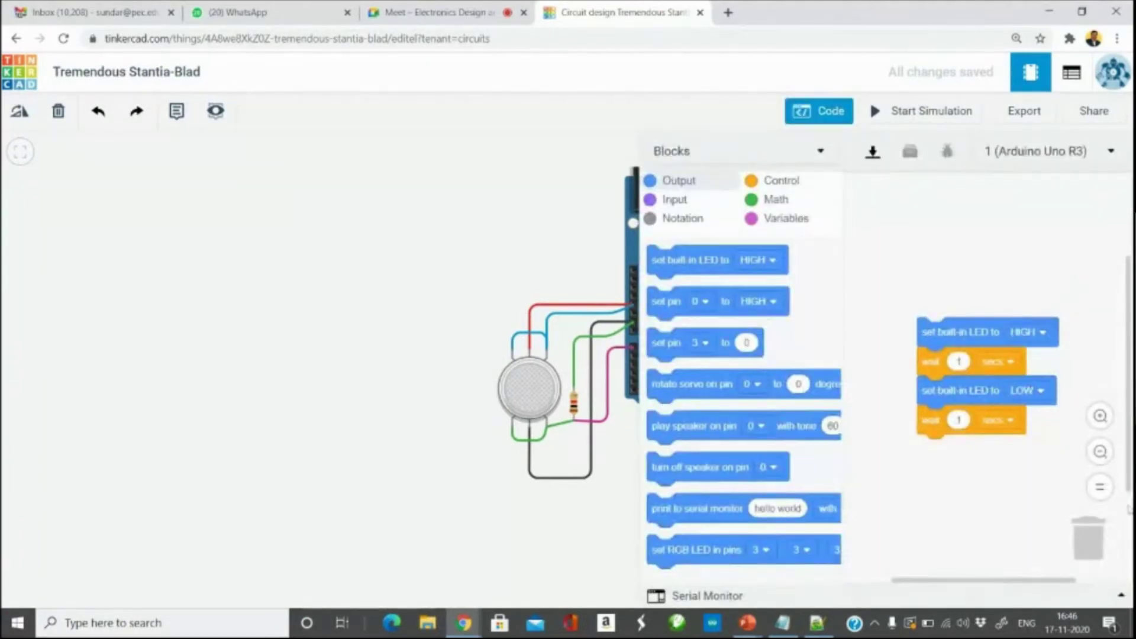
Switch the Arduino code editor from Blocks to Text mode.
left_click(734, 150)
left_click(675, 218)
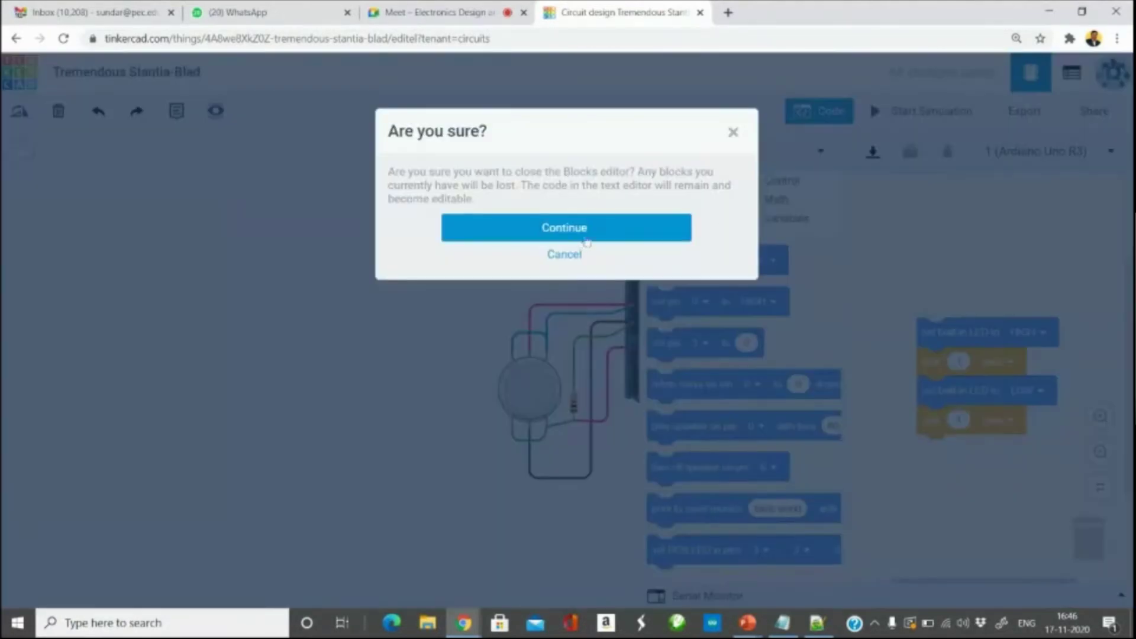
left_click(593, 234)
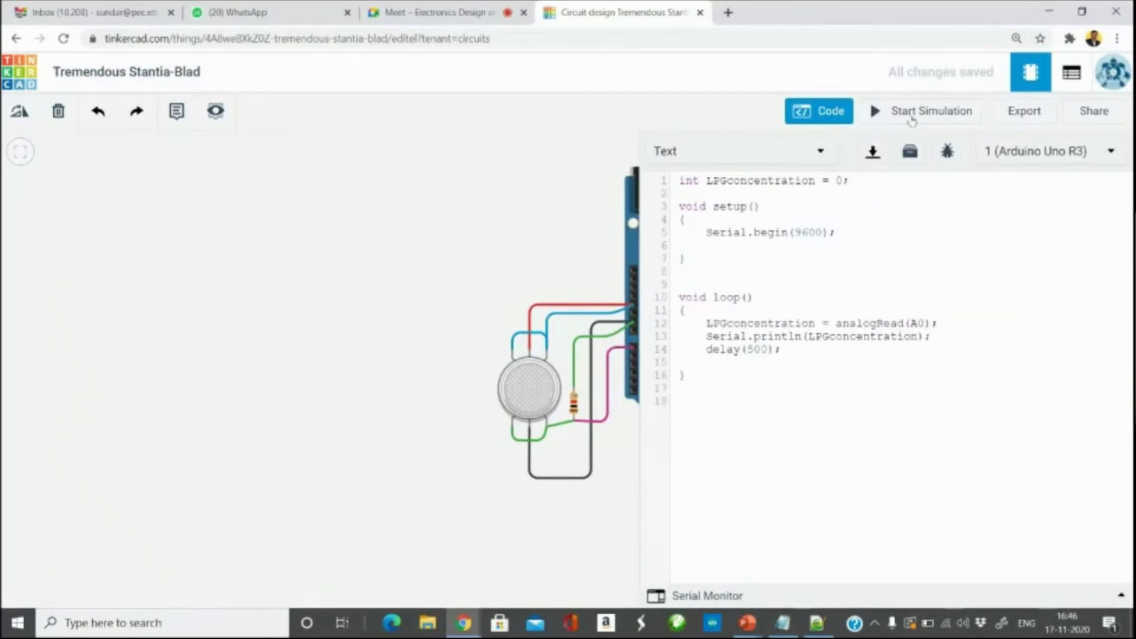
Start the simulation, enlarge the page and show the Serial Monitor reading 113.
left_click(911, 117)
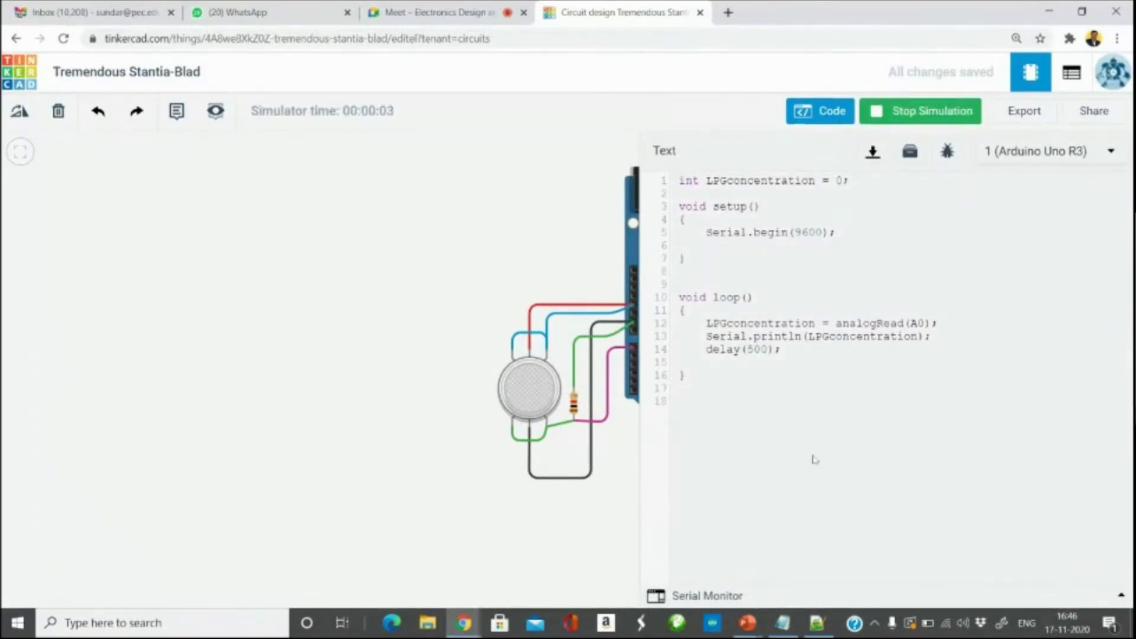
key("ctrl+plus")
key("ctrl+plus")
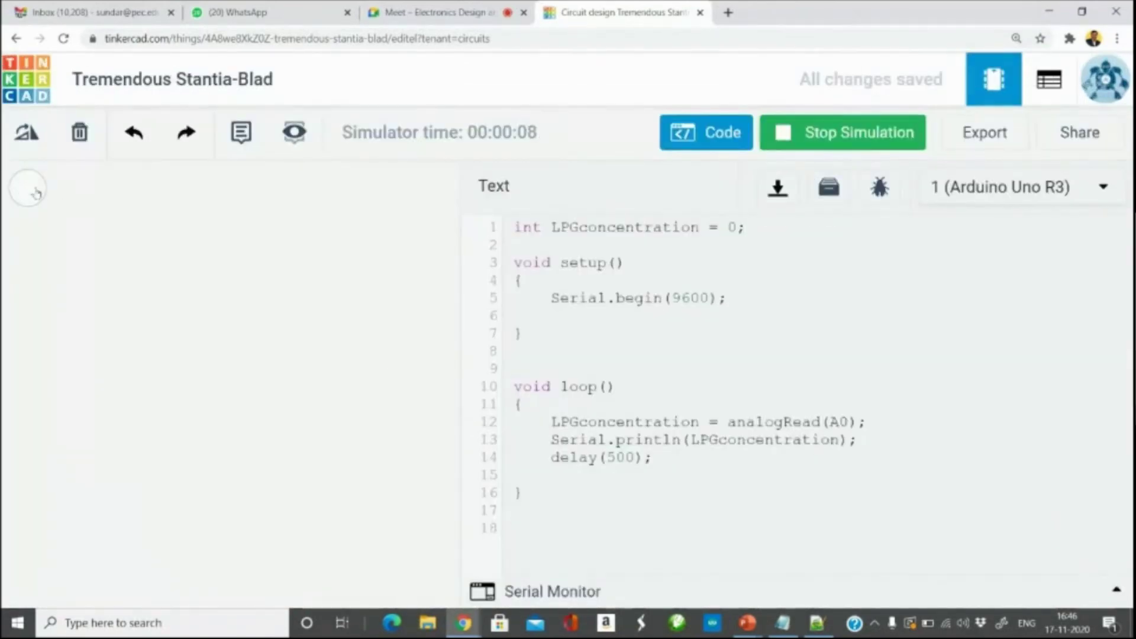
left_click(545, 591)
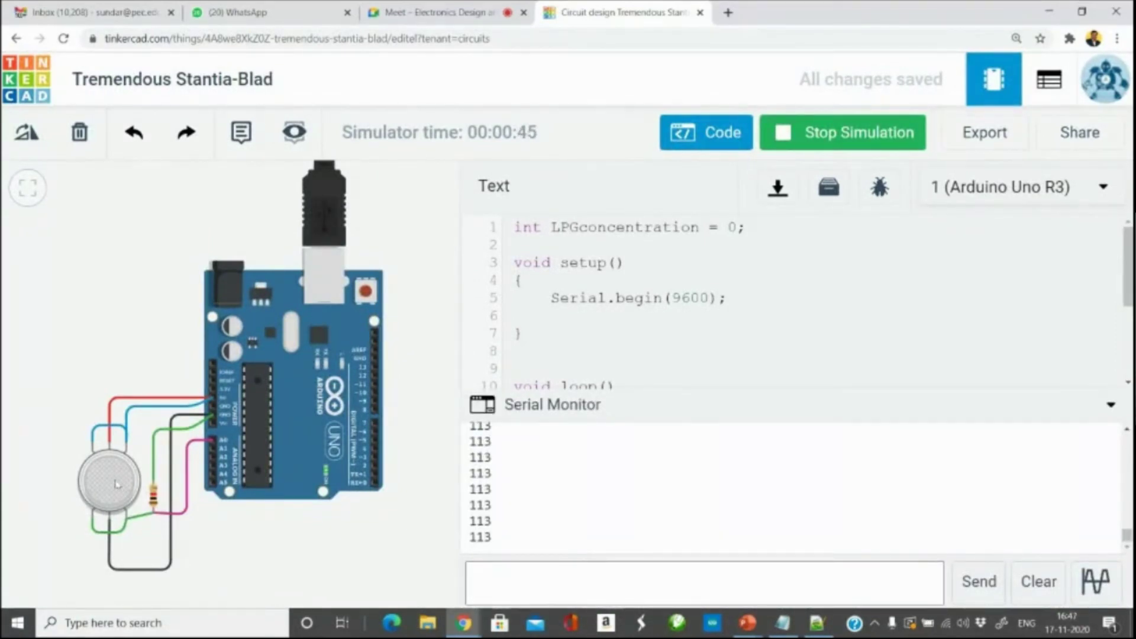
left_click(116, 484)
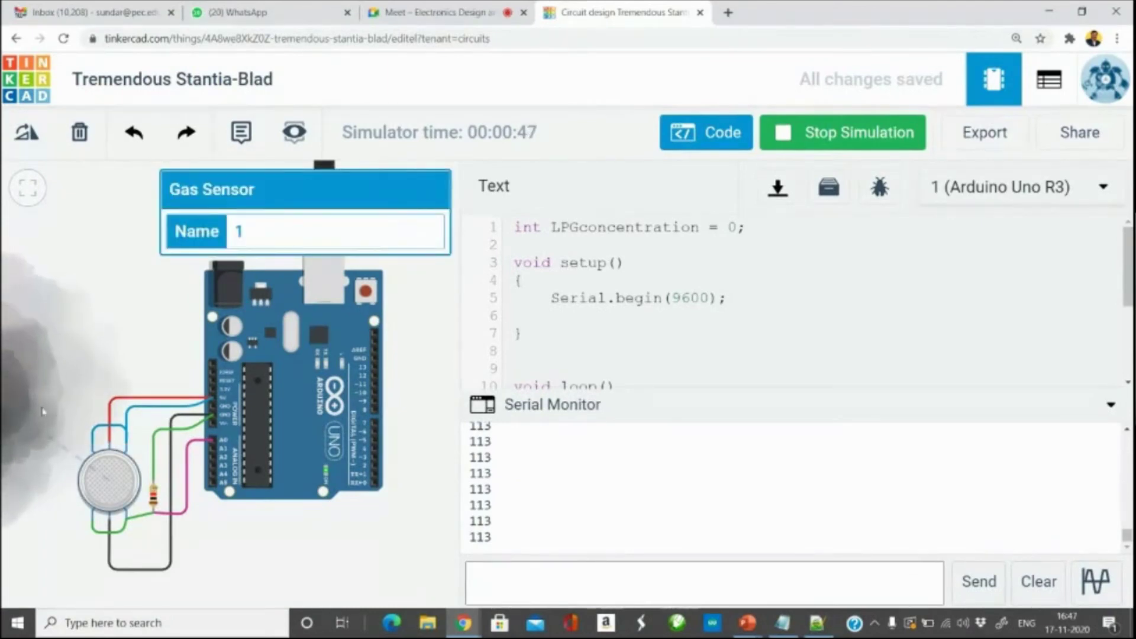
Drag the gas cloud away from the sensor and back onto it, raising readings to 339.
left_click_drag(42, 411, 95, 196)
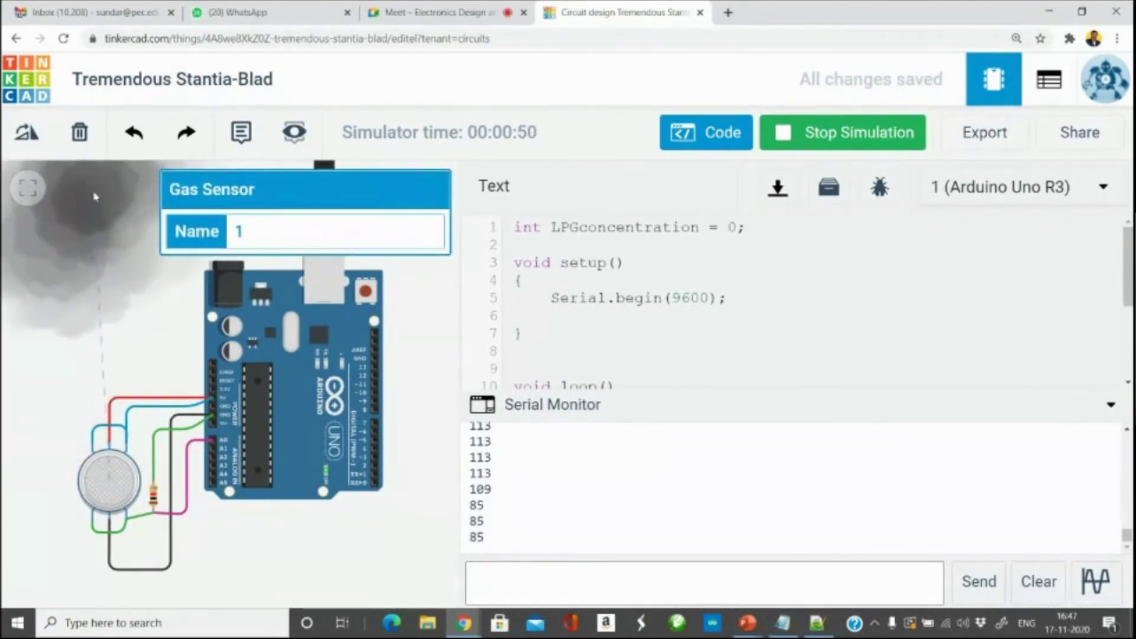
left_click_drag(94, 196, 95, 164)
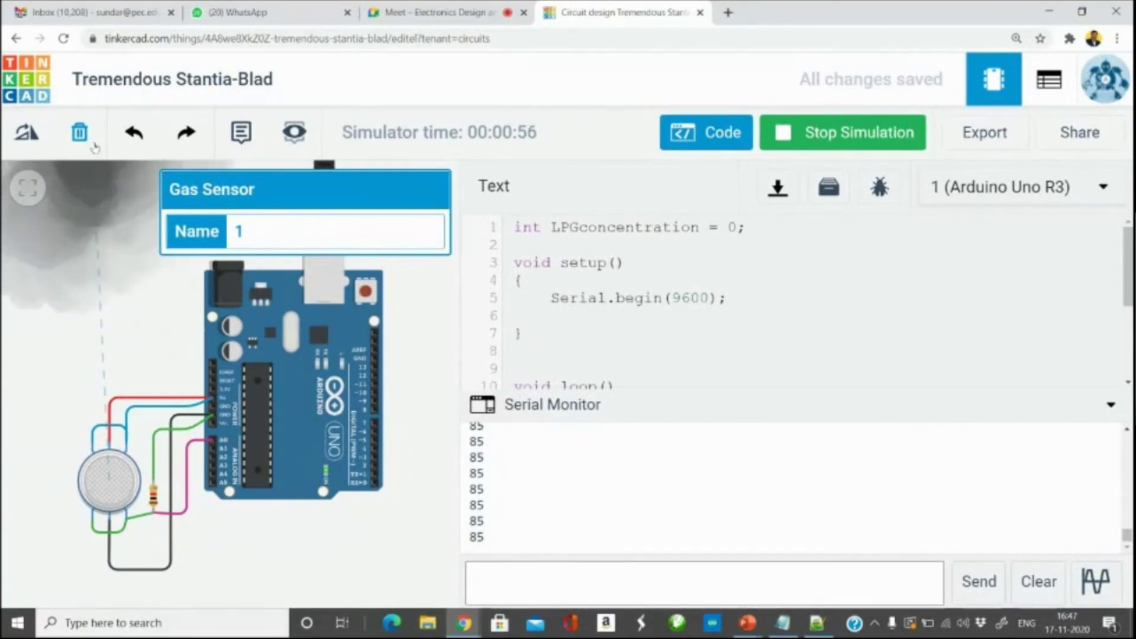
left_click_drag(95, 148, 96, 191)
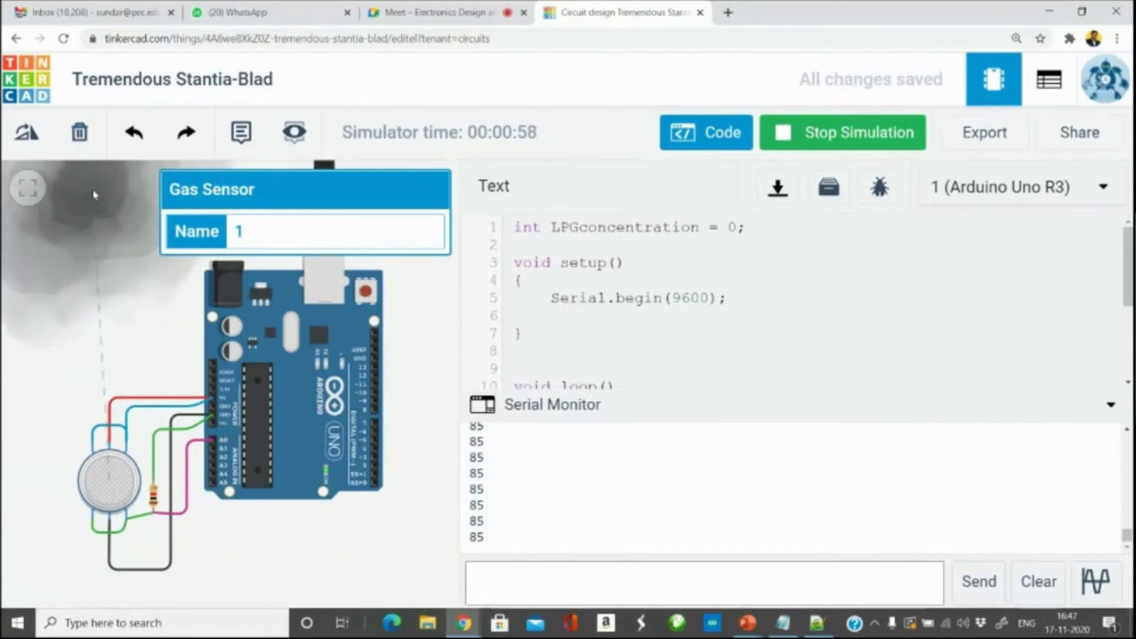
left_click_drag(95, 195, 96, 301)
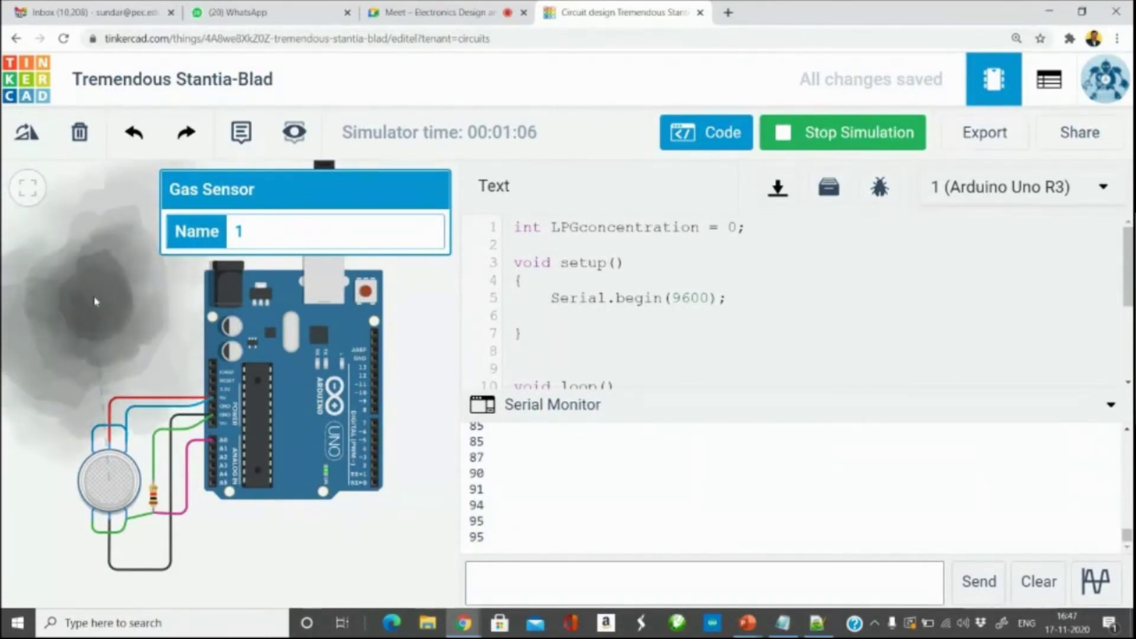
left_click_drag(95, 303, 104, 489)
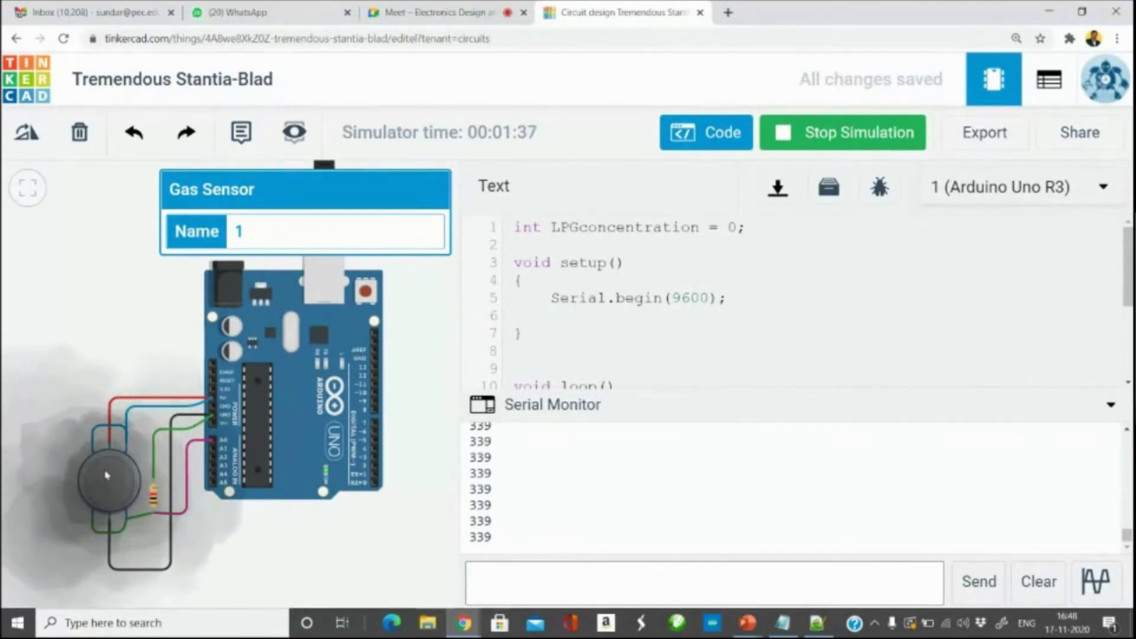
Start a 'Max ADC =' line in the Notepad notes.
key("alt+Tab")
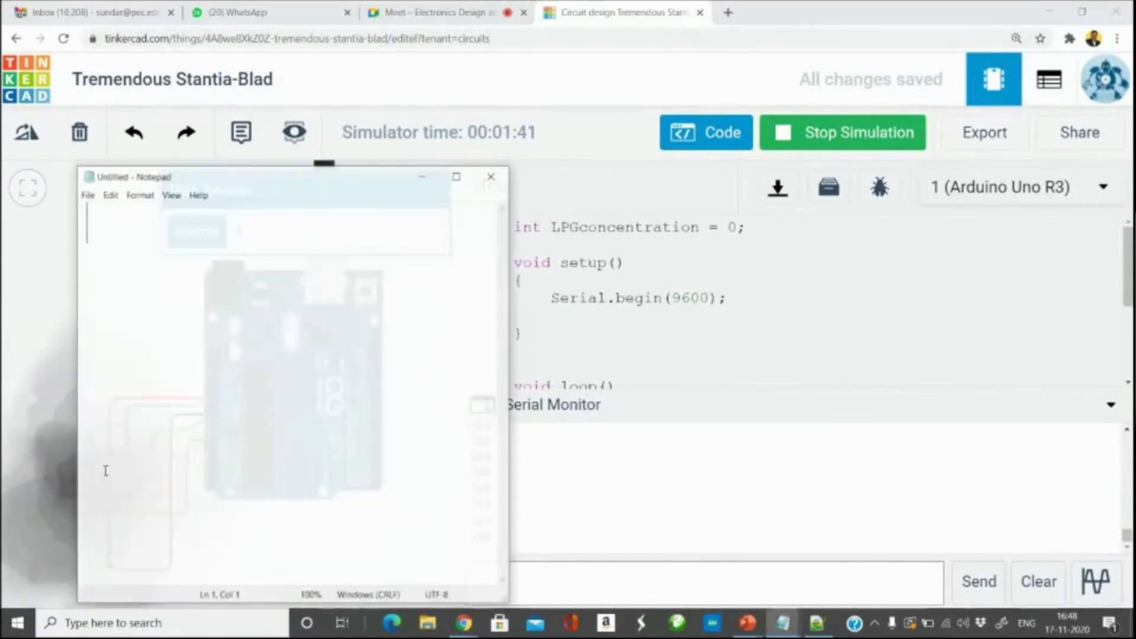
type("Max")
key("Home")
type("ADC")
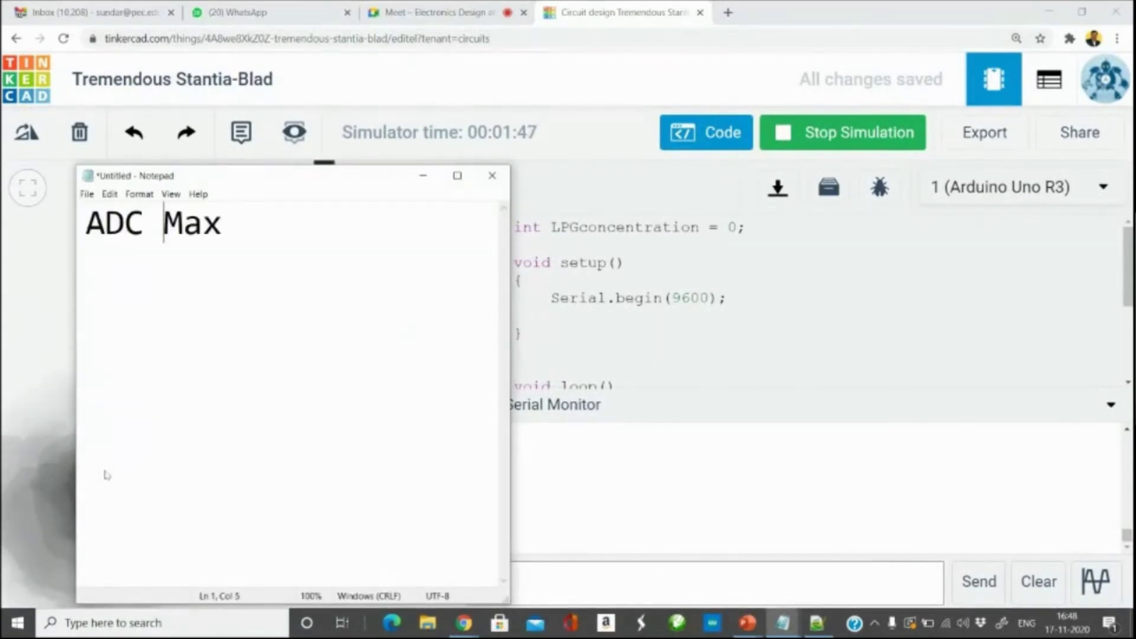
key("Right")
key("Right")
key("Right")
type("=")
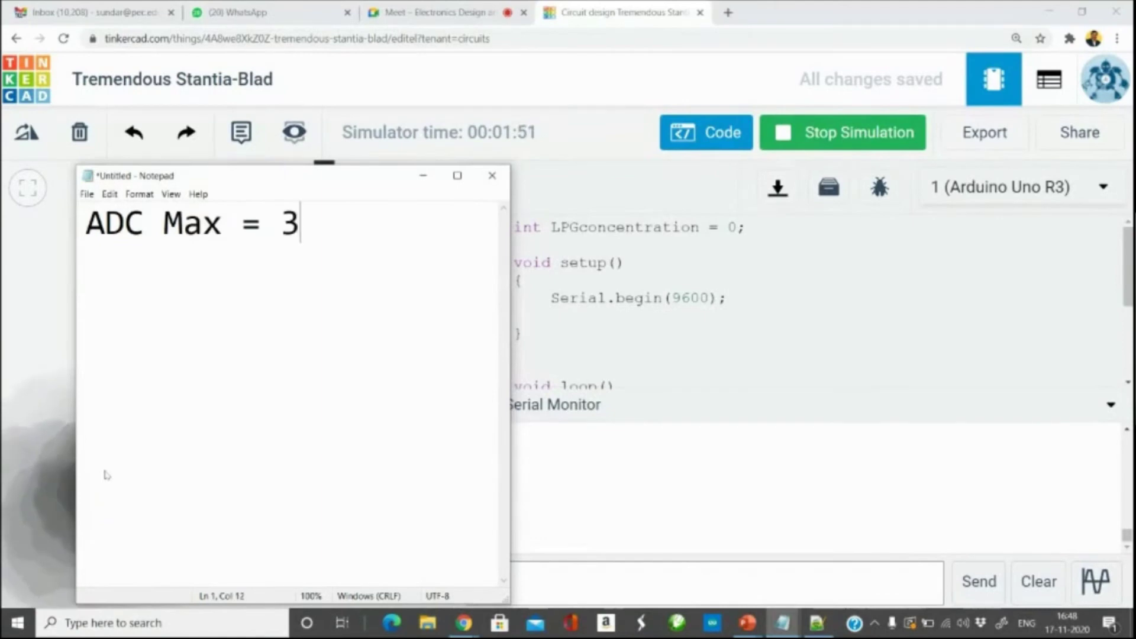
Move the gas cloud far from the sensor to get the minimum reading.
key("alt+Tab")
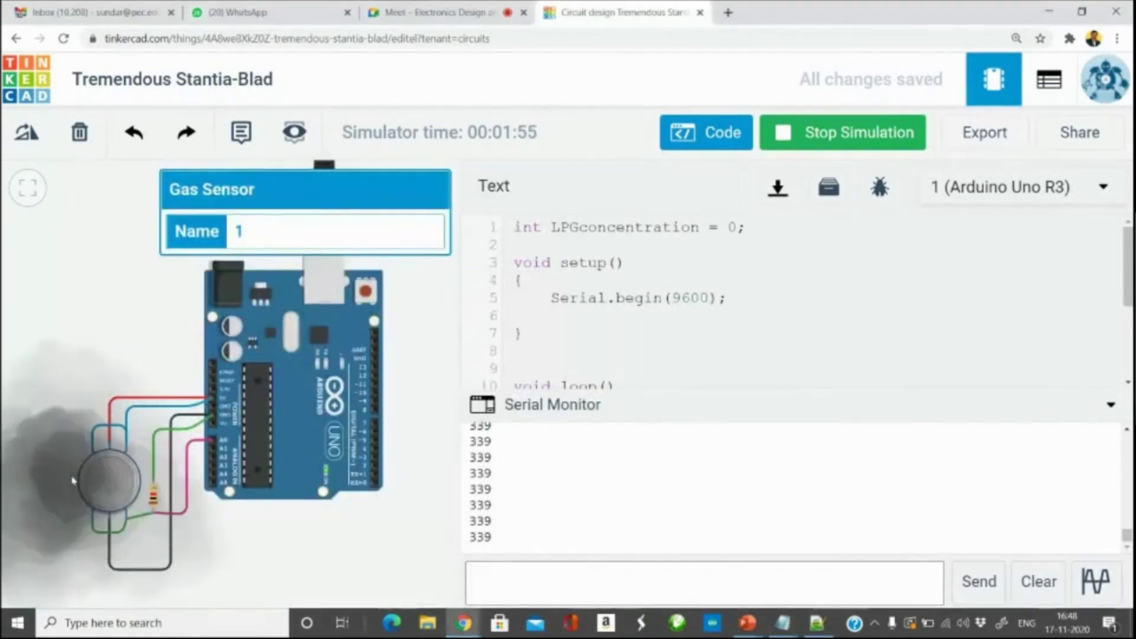
mouse_move(69, 458)
left_mouse_down()
mouse_move(81, 294)
mouse_move(73, 168)
left_mouse_up()
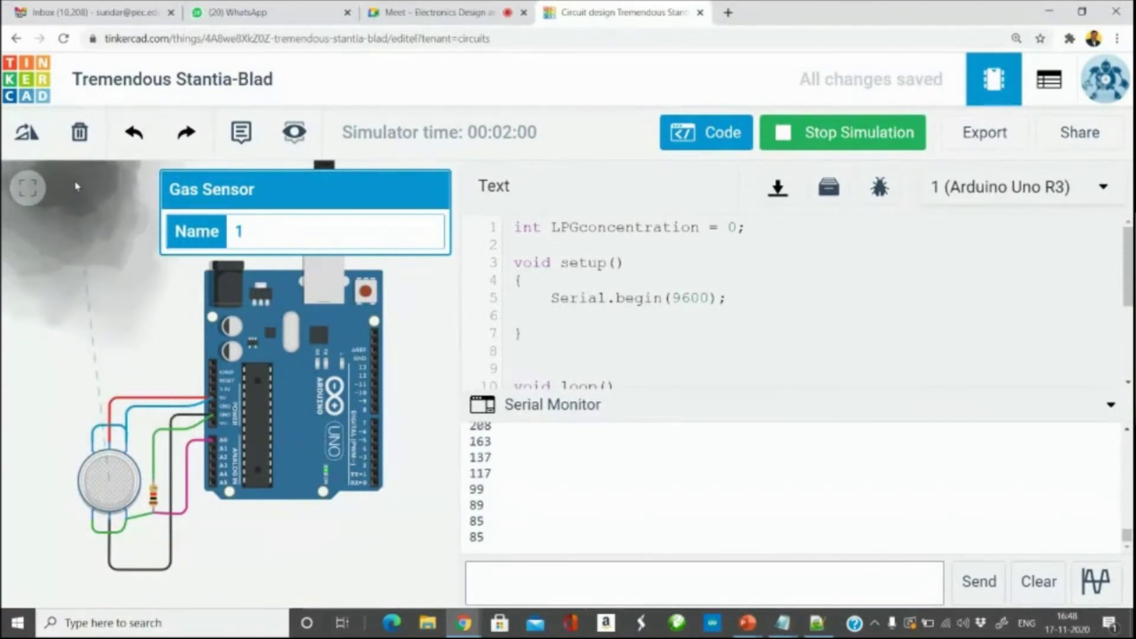
left_click_drag(74, 168, 17, 42)
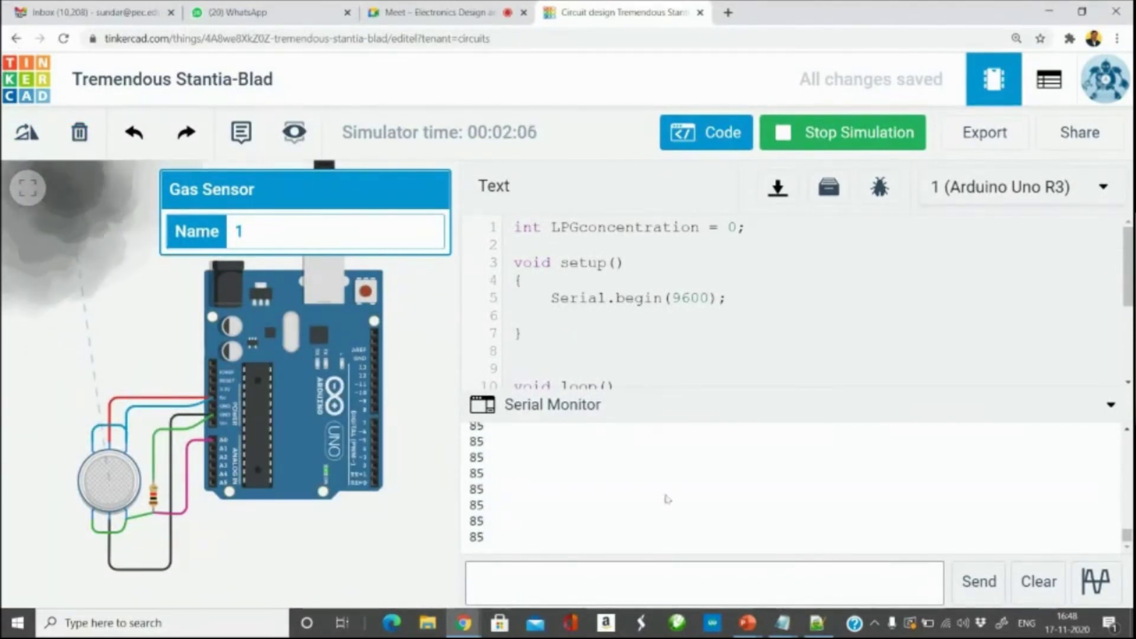
Record 'ADC Min = 85 (No LPG Leakage)' in the notes.
key("alt+Tab")
type("ADC Min")
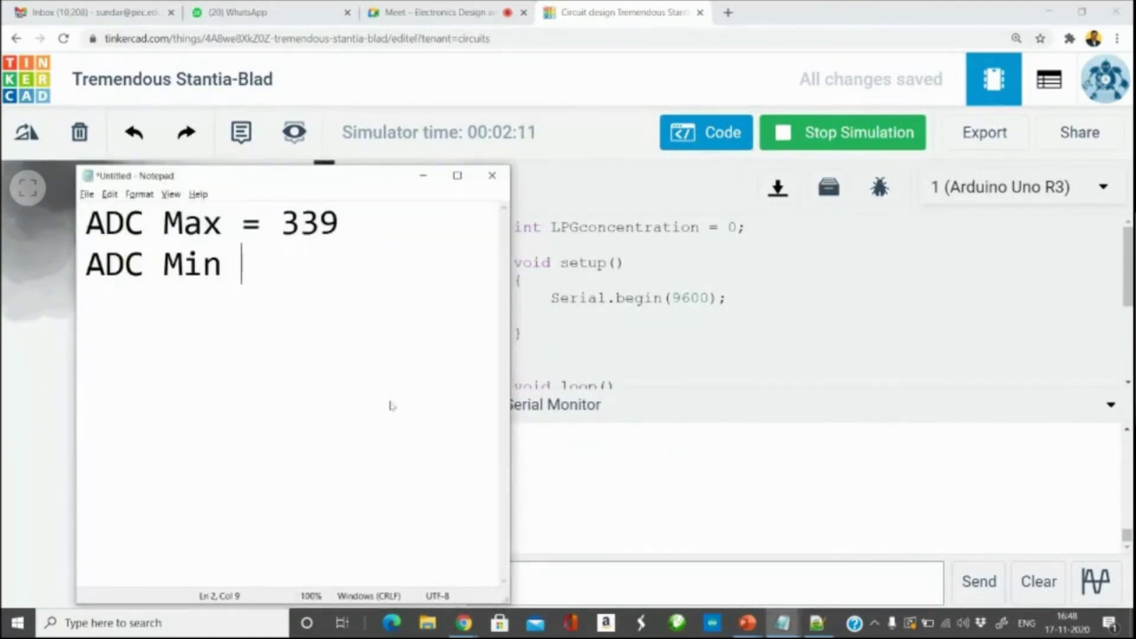
type(" = 85()")
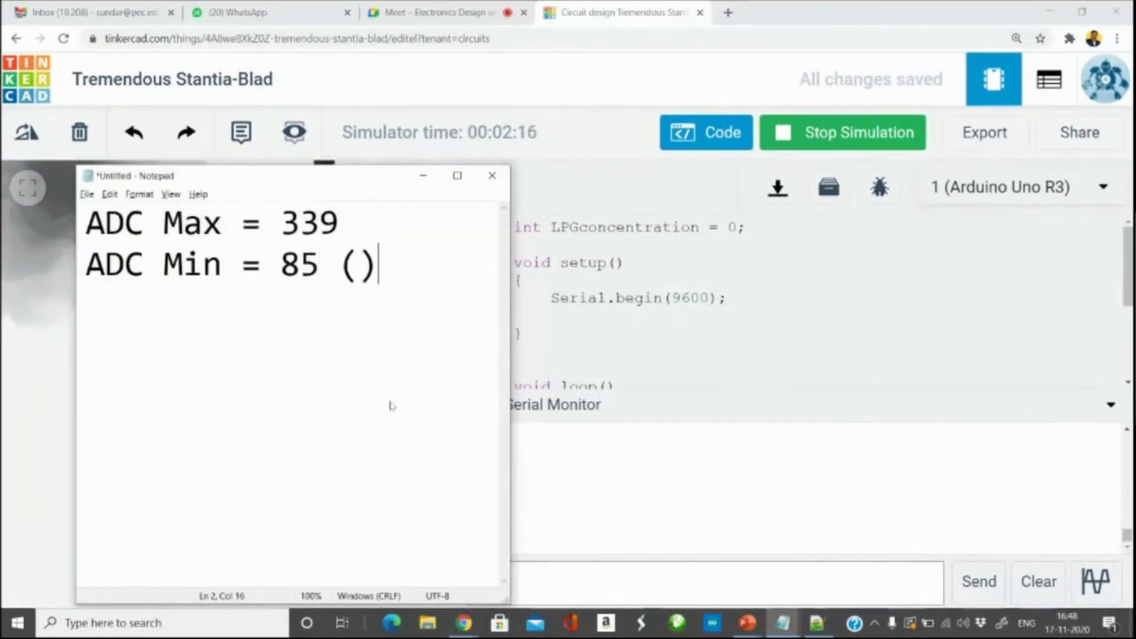
type("N")
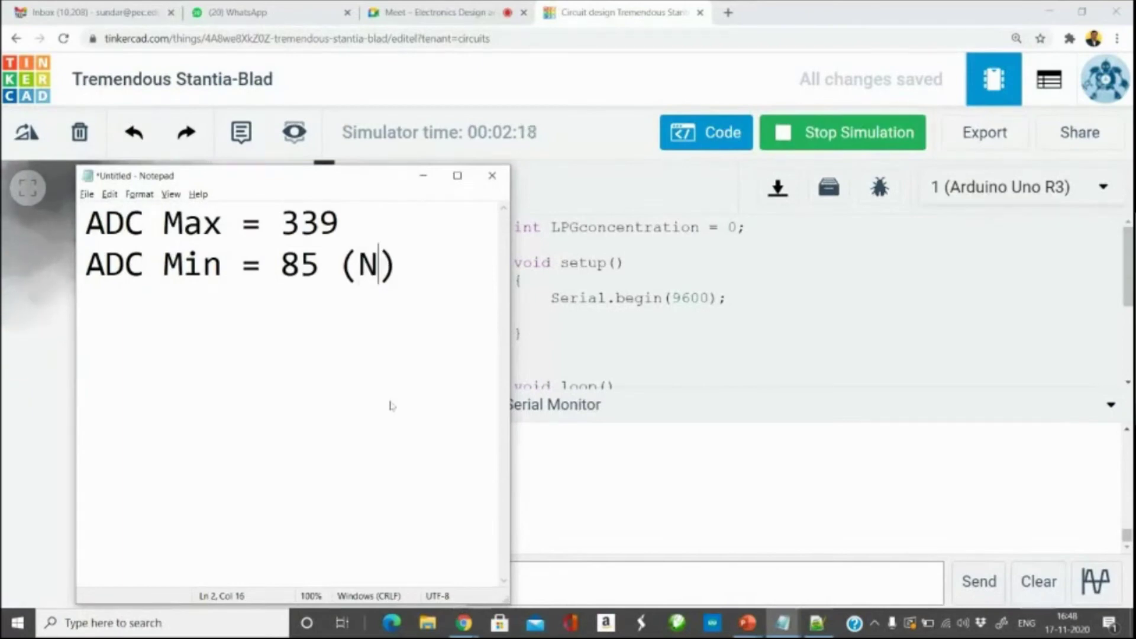
type("o LPG Leakage")
left_click_drag(510, 325, 772, 325)
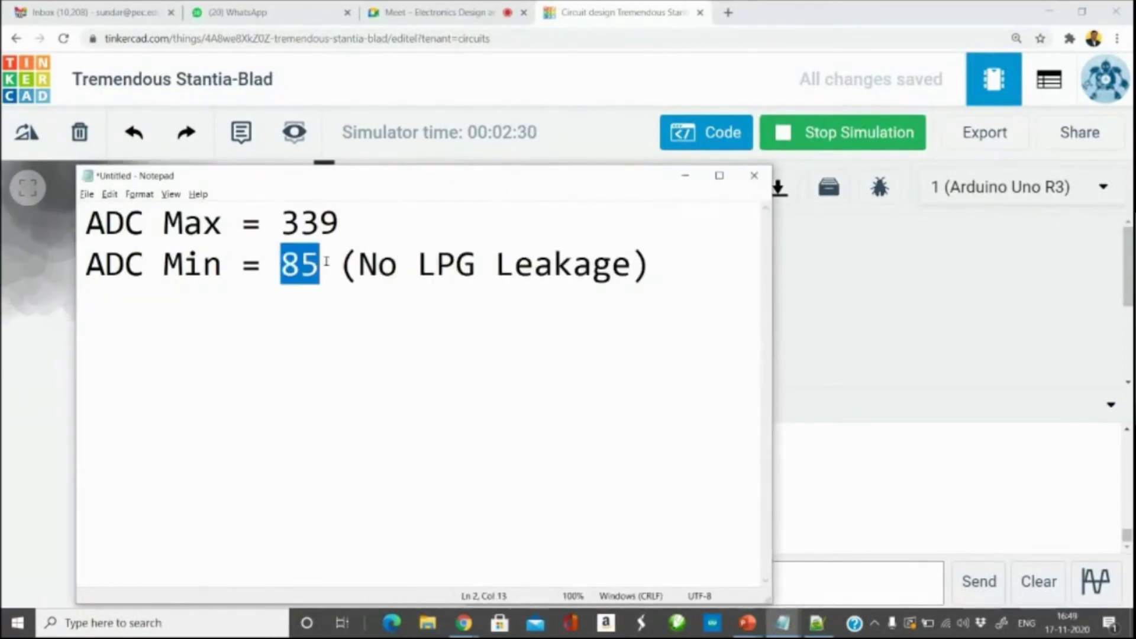
left_click_drag(286, 273, 654, 297)
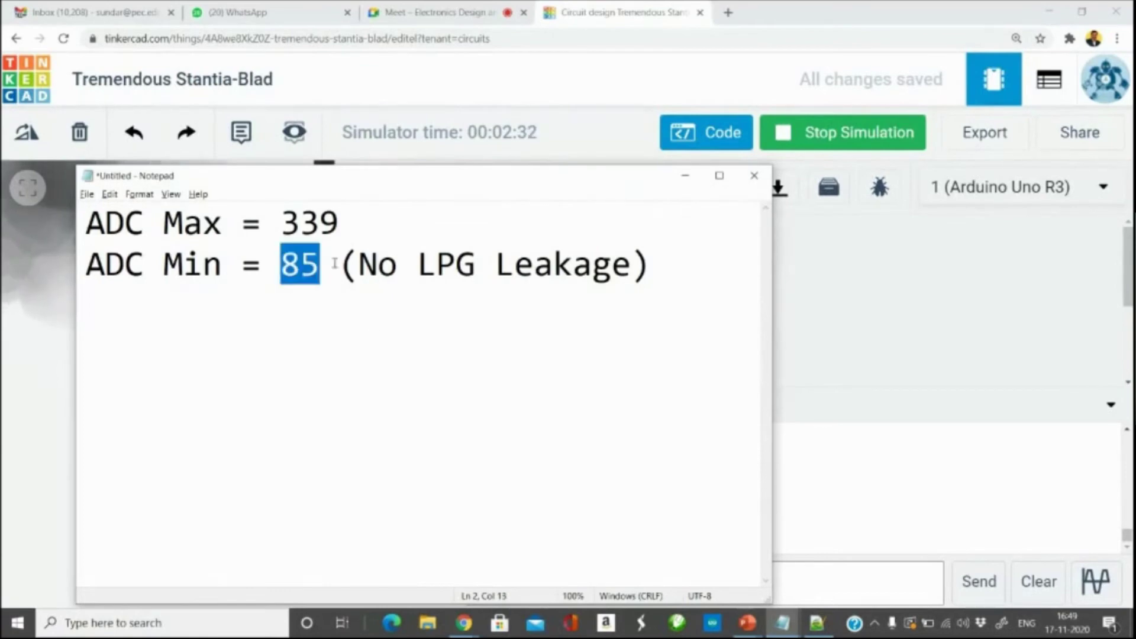
left_click(533, 385)
mouse_move(340, 265)
left_mouse_down()
mouse_move(643, 276)
mouse_move(659, 302)
left_mouse_up()
left_click(614, 345)
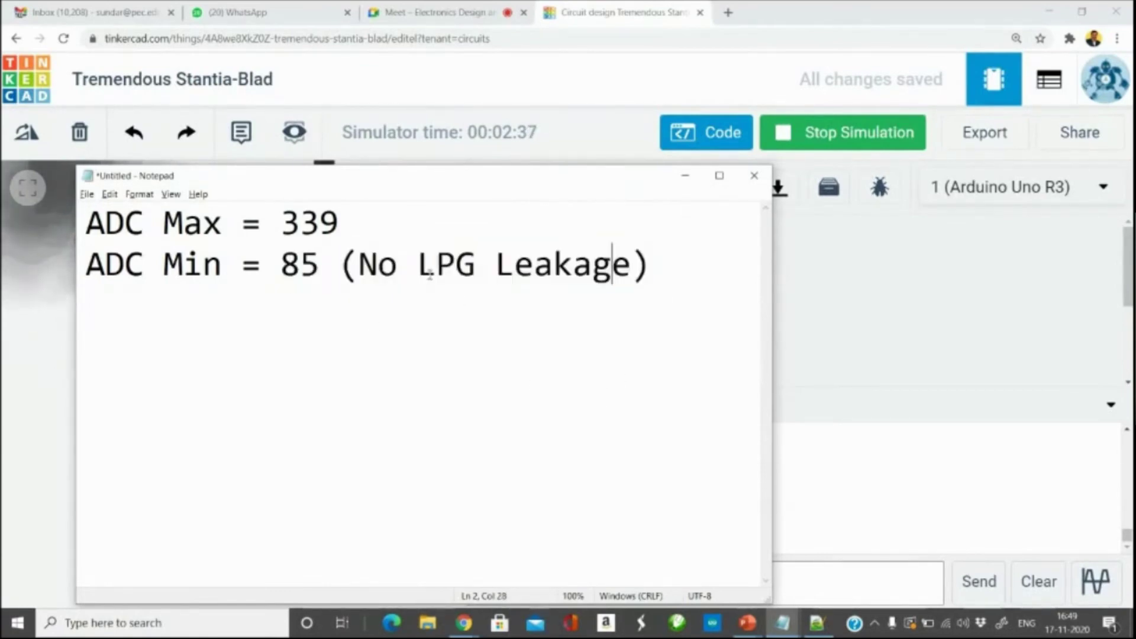
Label the 339 maximum as '(LPG Leakage)' by pasting the copied label.
left_click_drag(427, 266, 727, 282)
key("ctrl+c")
left_click(397, 213)
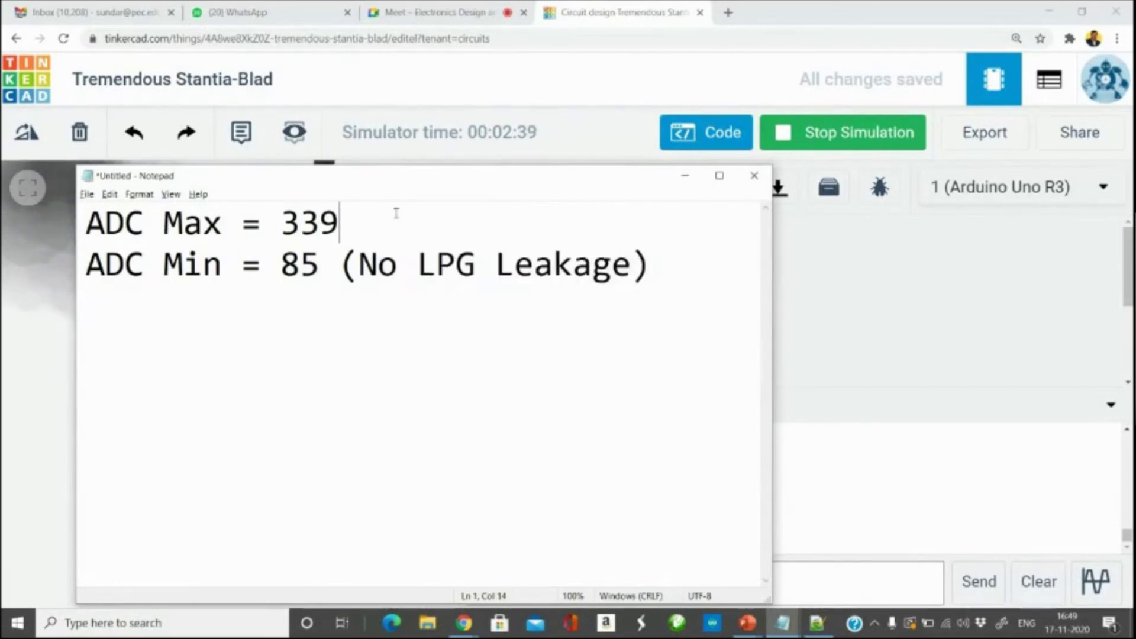
key("ctrl+v")
left_click(374, 223)
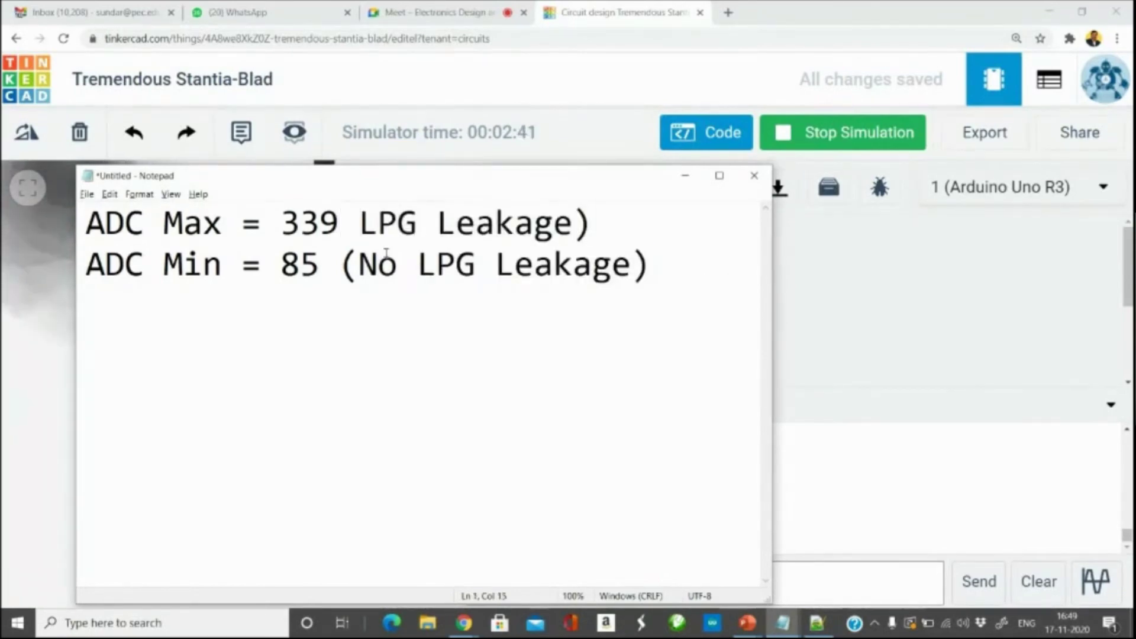
type("(")
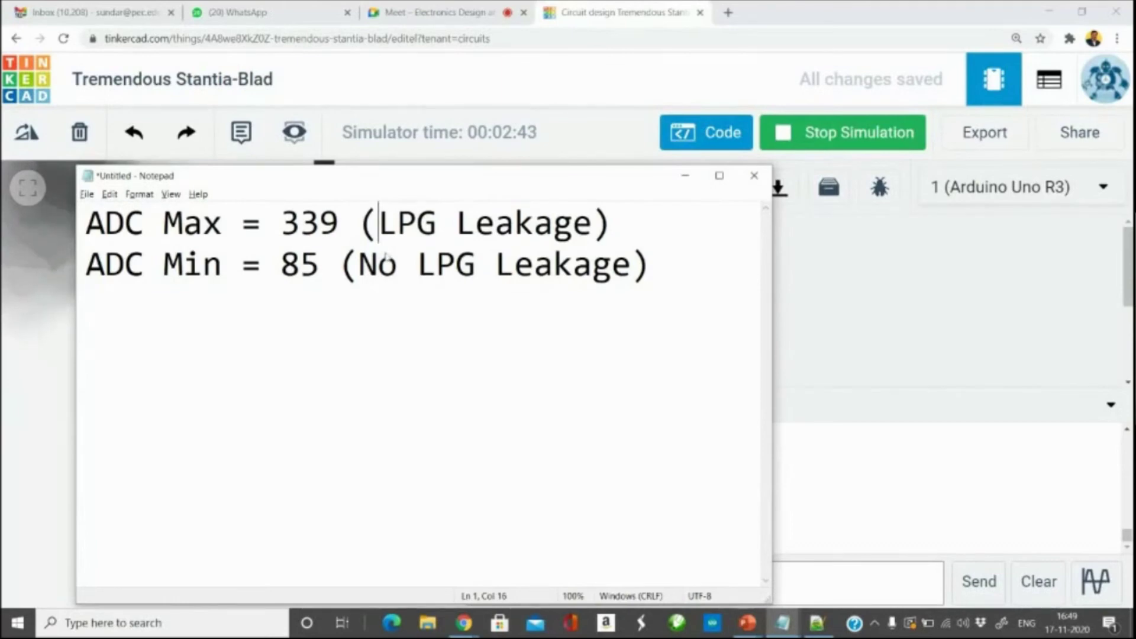
Adjust the text zoom and widen the notes window.
left_click_drag(281, 227, 338, 224)
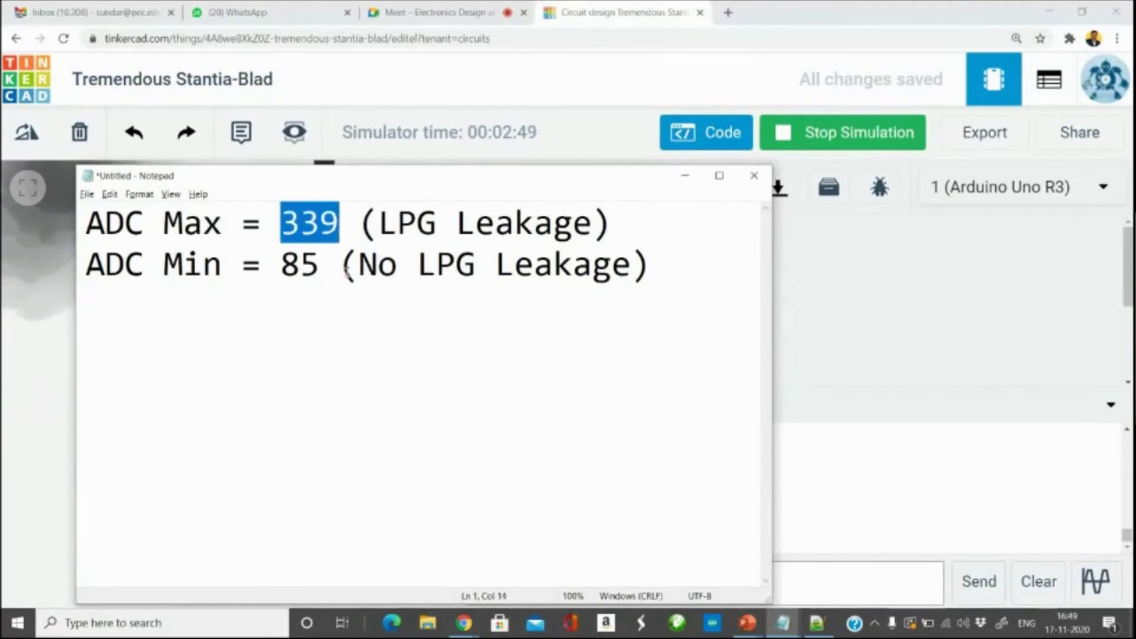
key("ctrl+plus")
key("ctrl+plus")
key("ctrl+minus")
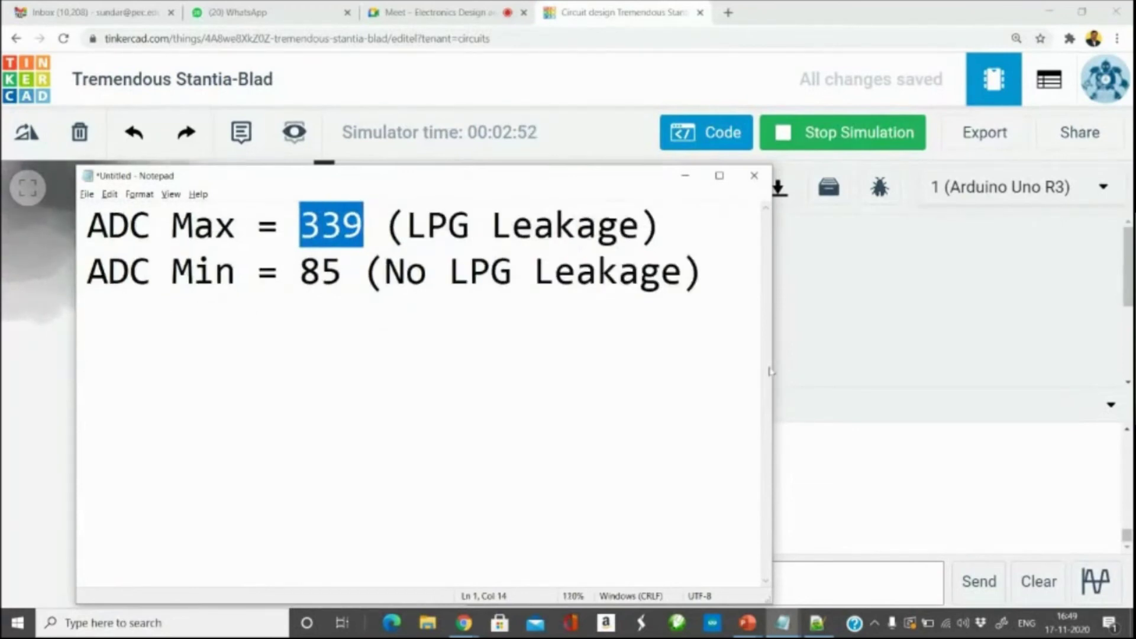
left_click_drag(773, 363, 1029, 362)
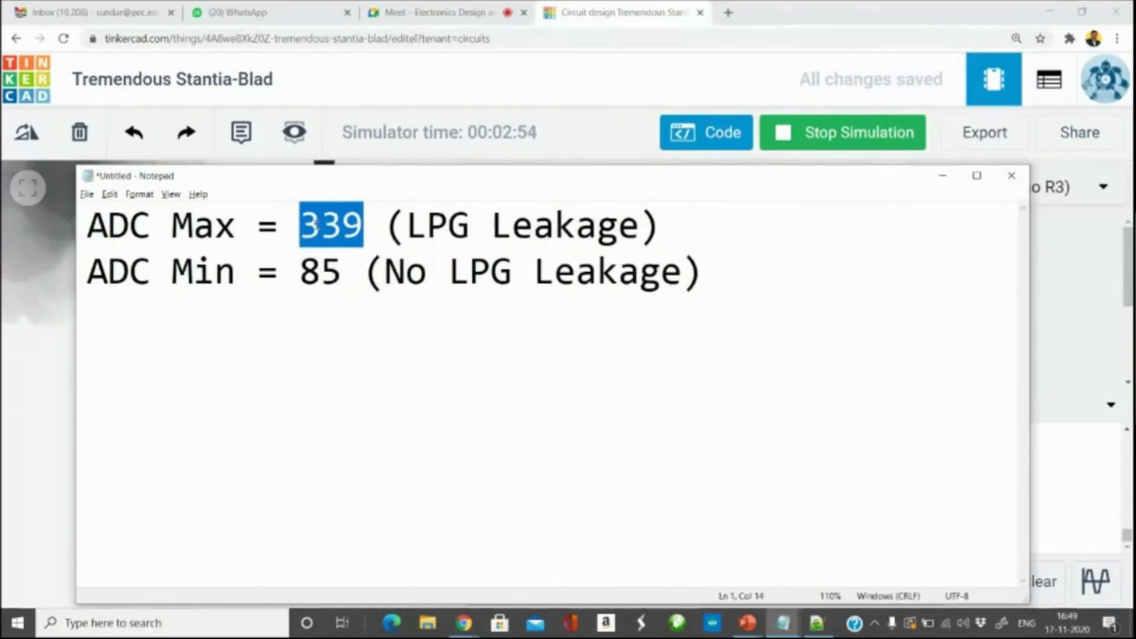
left_click(349, 319)
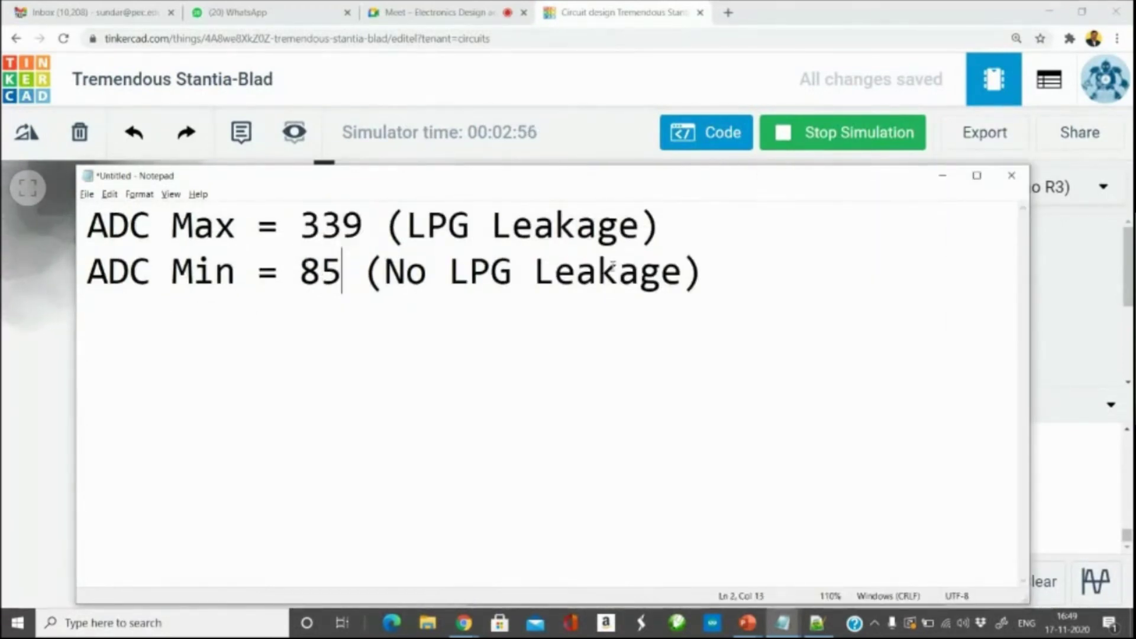
Add a 'Setpoint or Threshold 200' line below the Max line.
left_click(675, 227)
key("Return")
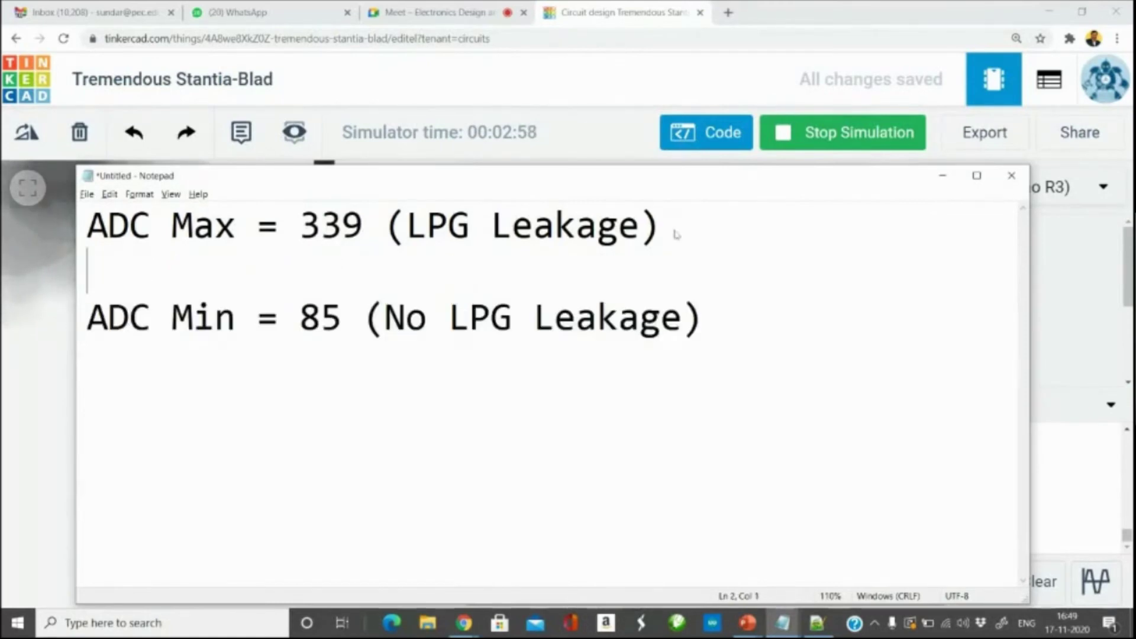
type("Setpoi")
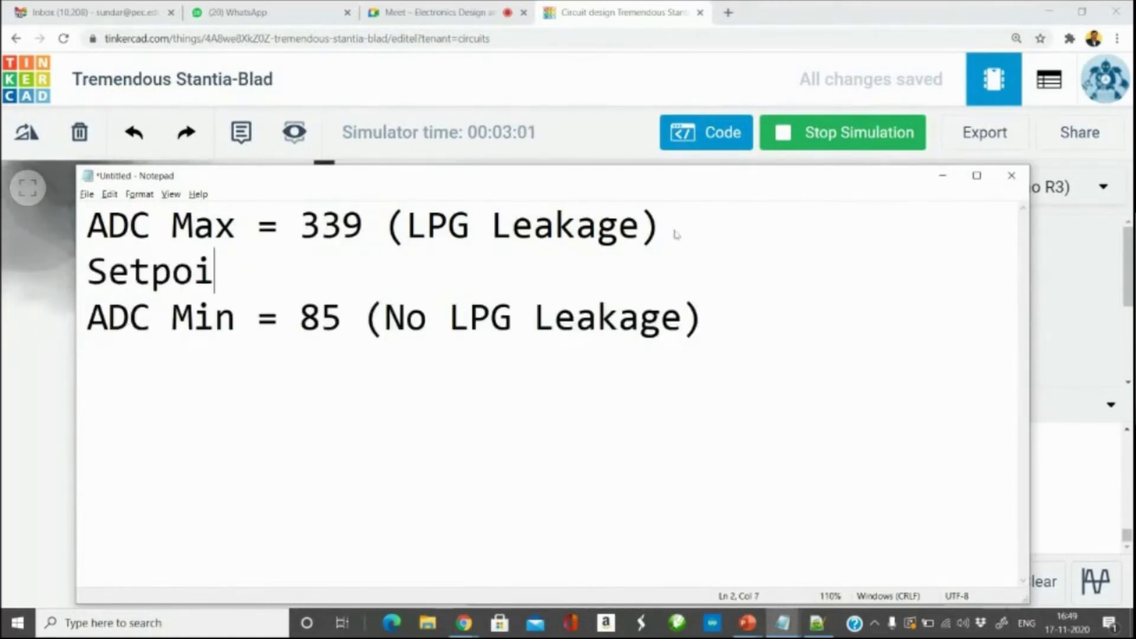
type("nt o")
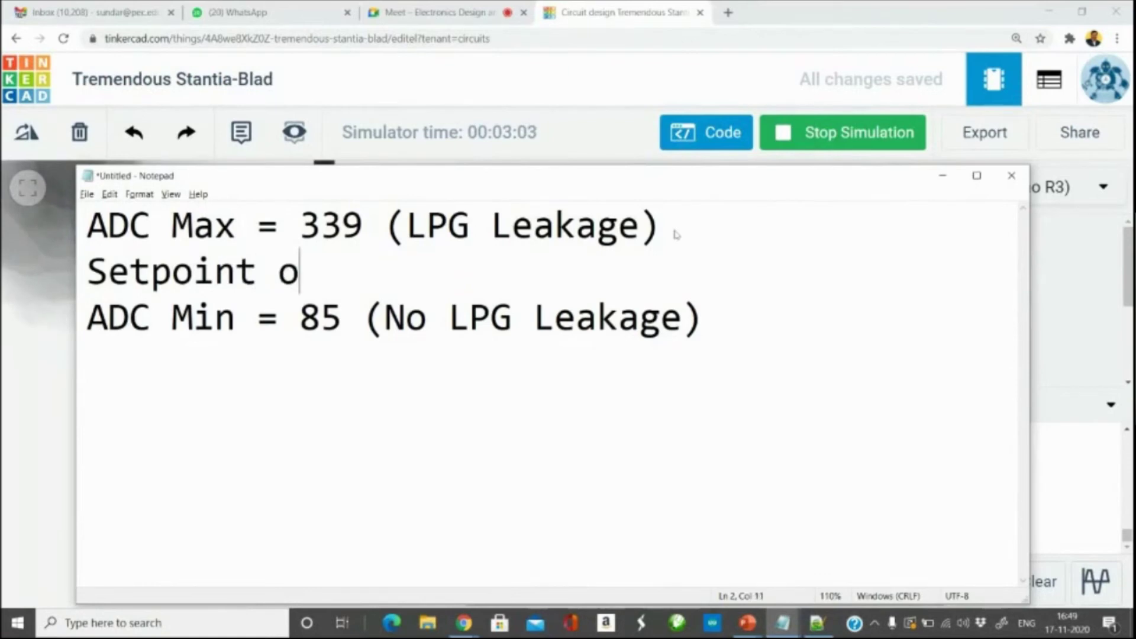
type("r Threshold ")
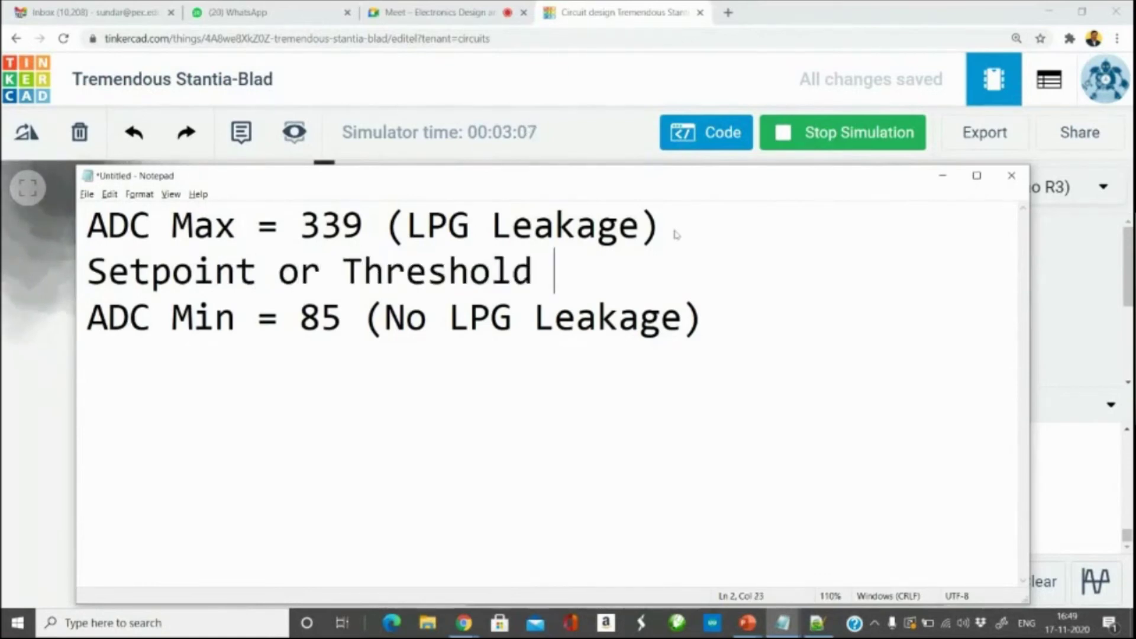
type("2")
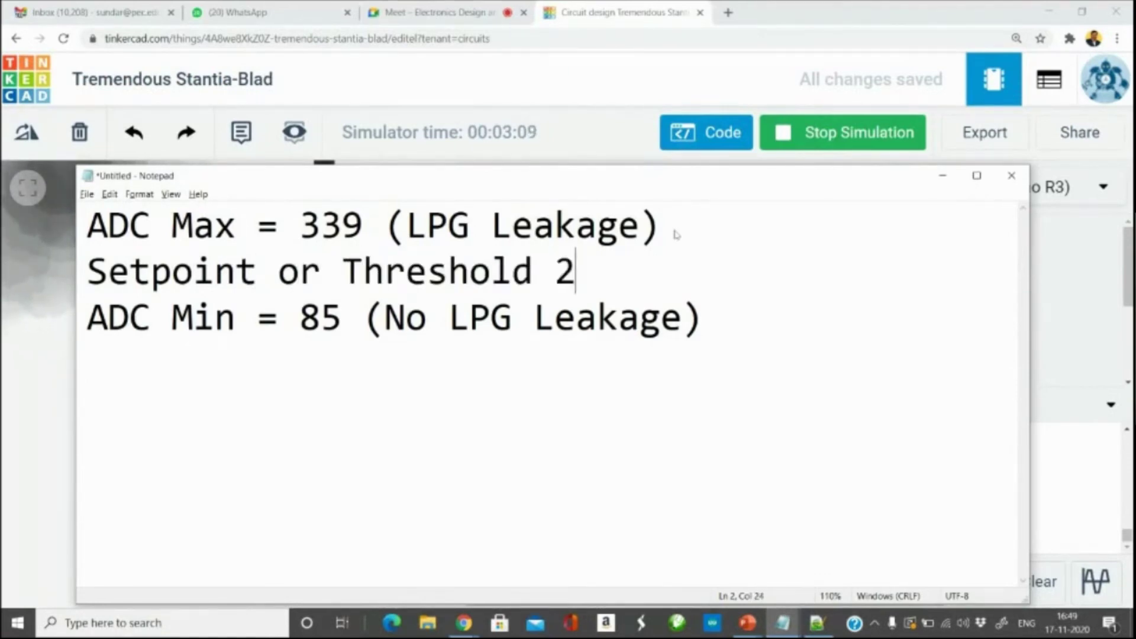
type("50")
key("BackSpace")
key("BackSpace")
key("BackSpace")
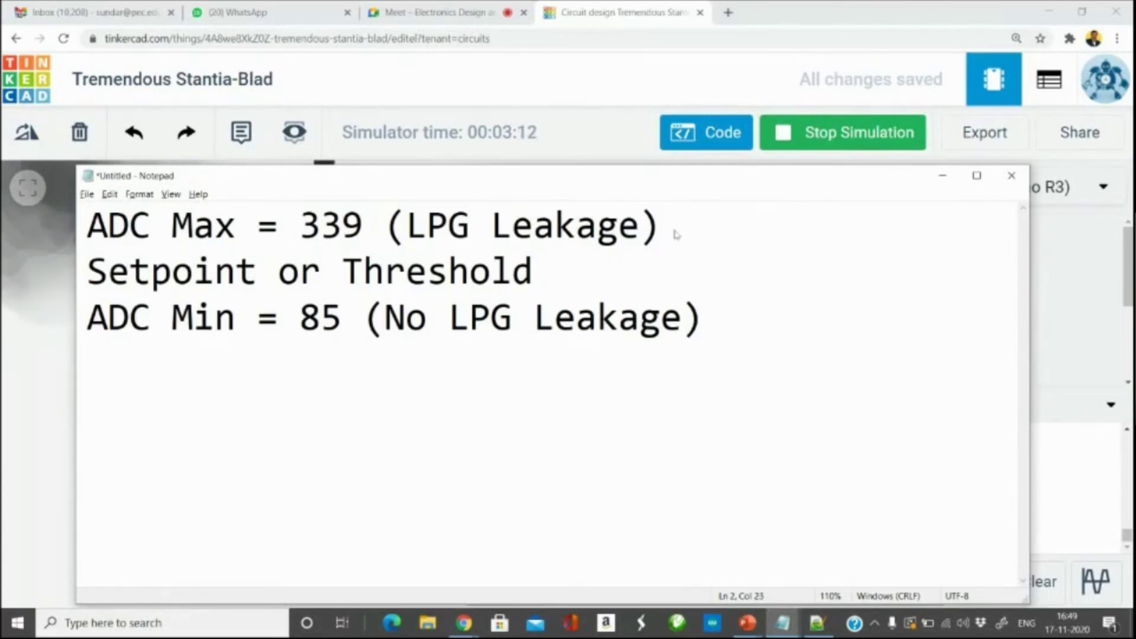
type("200")
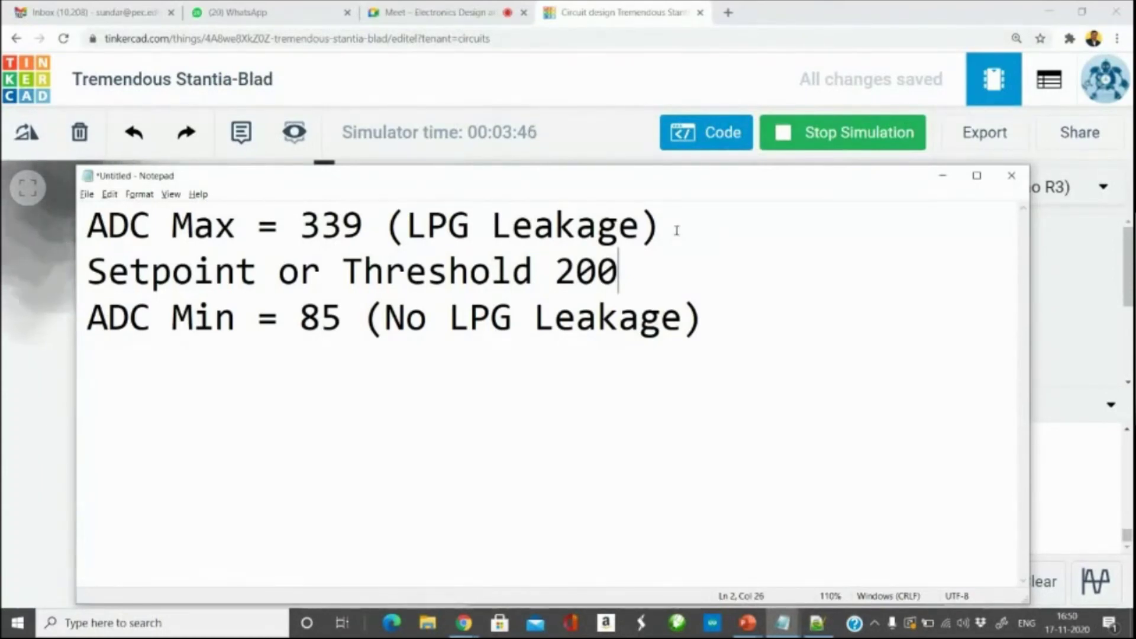
left_click(943, 175)
Close the code panel, stop the simulation and search components for 'buz'.
left_click(707, 133)
left_click(568, 421)
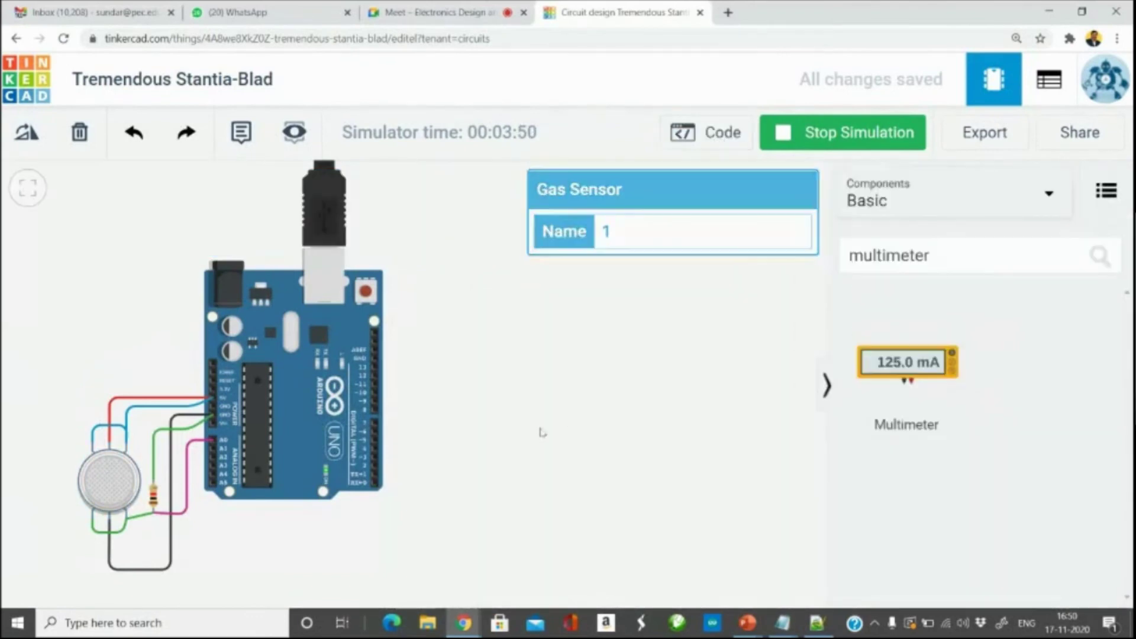
left_click(987, 255)
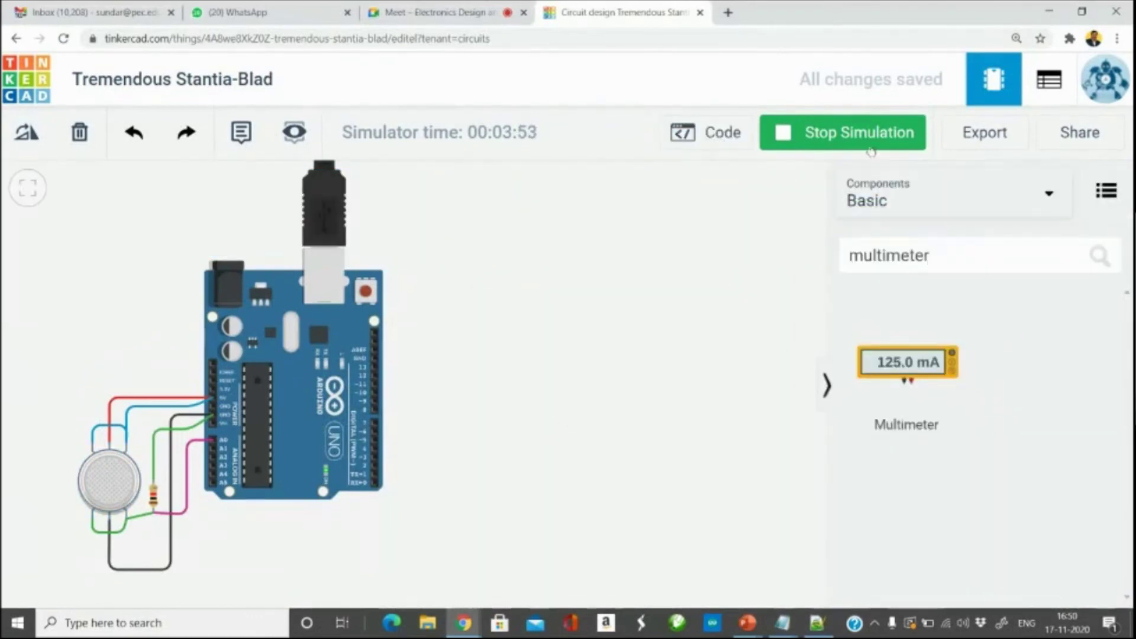
key("ctrl+a")
type("buz")
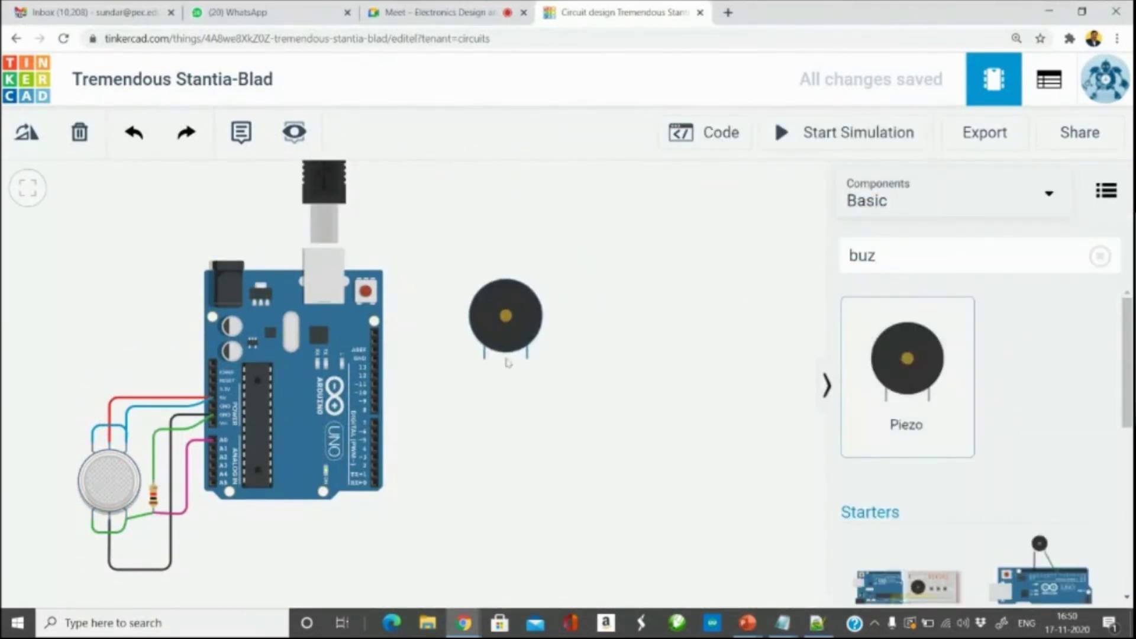
Place a piezo buzzer right of the Arduino and wire its positive leg to pin 11.
mouse_move(677, 364)
left_mouse_down()
mouse_move(508, 355)
mouse_move(457, 326)
left_mouse_up()
scroll(500, 358, "up", 3)
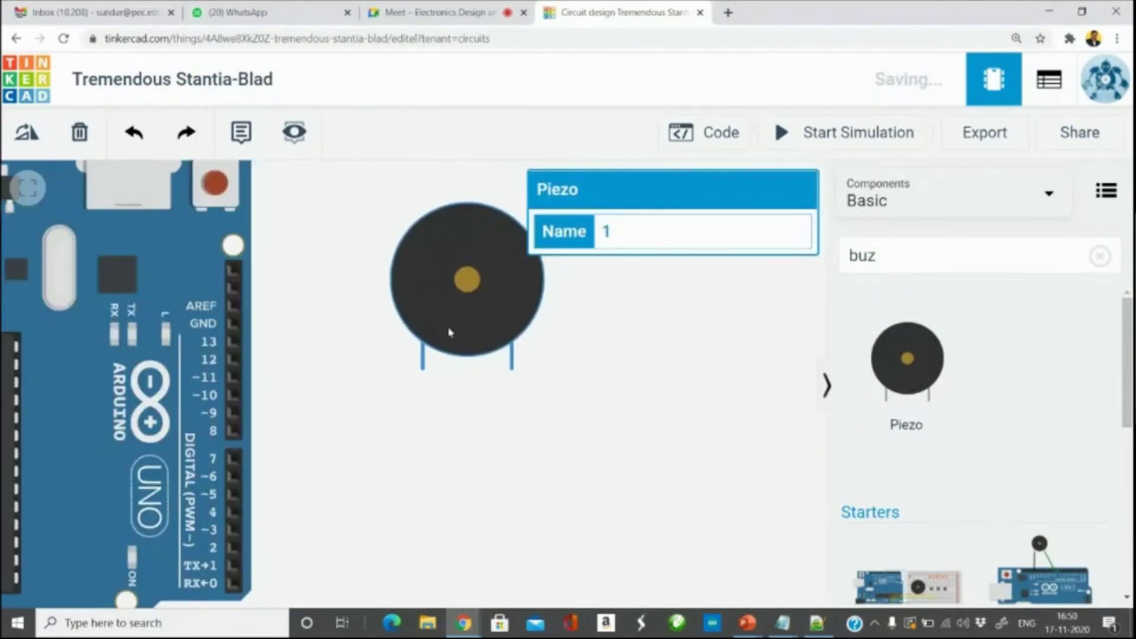
left_click(422, 369)
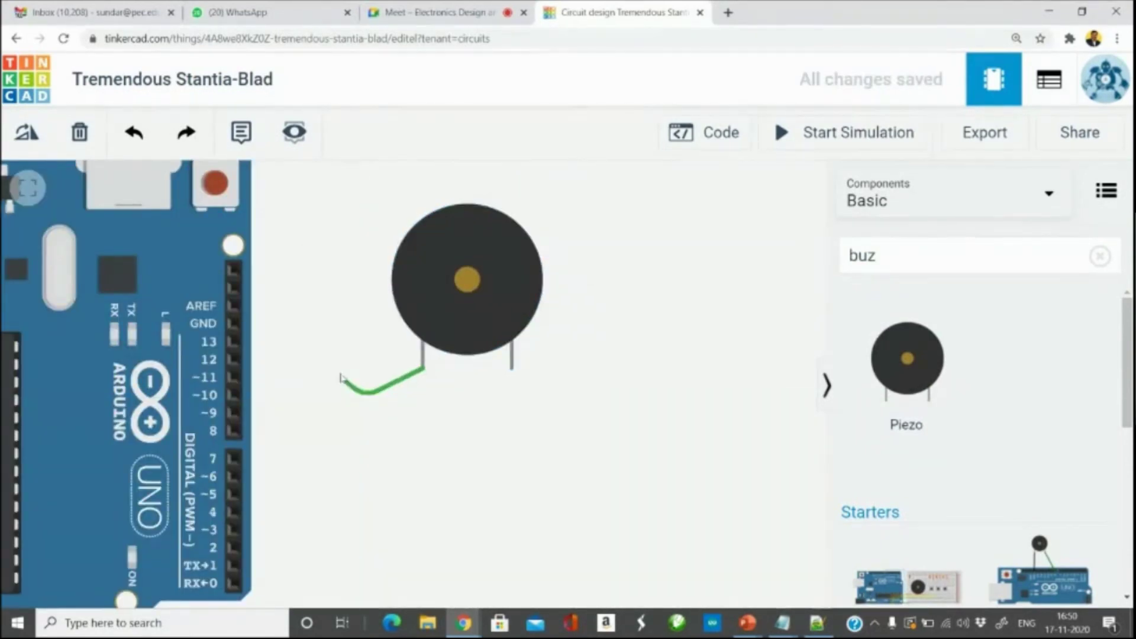
left_click(421, 369)
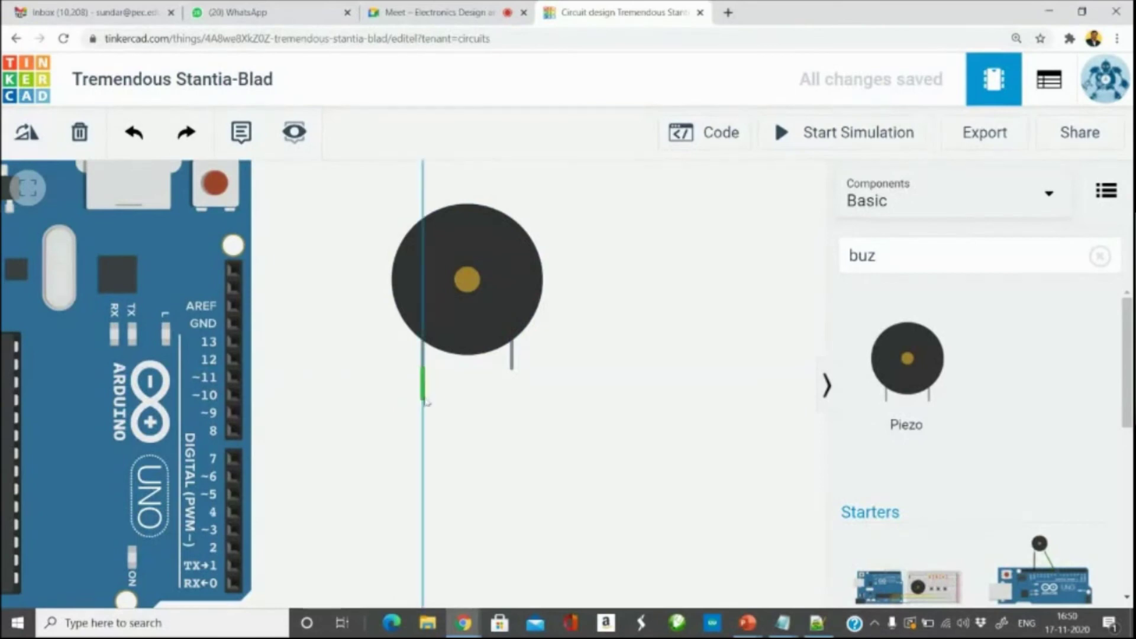
left_click(423, 394)
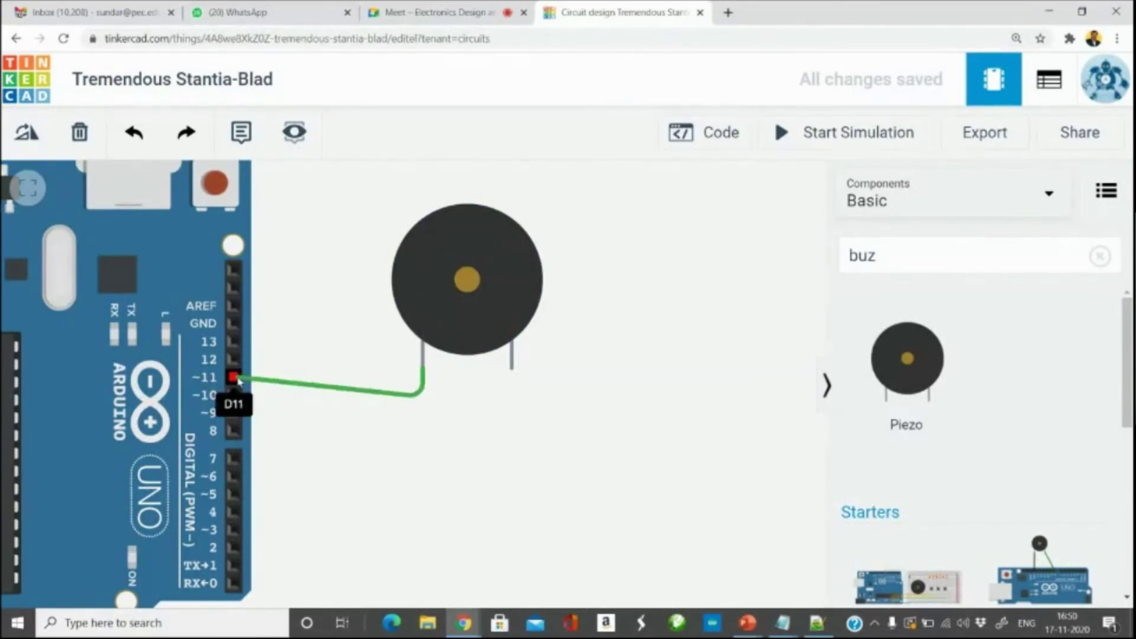
left_click(235, 377)
Wire the buzzer's other leg to GND, colouring the GND wire black and pin 11 wire red.
left_click(511, 368)
left_click(506, 451)
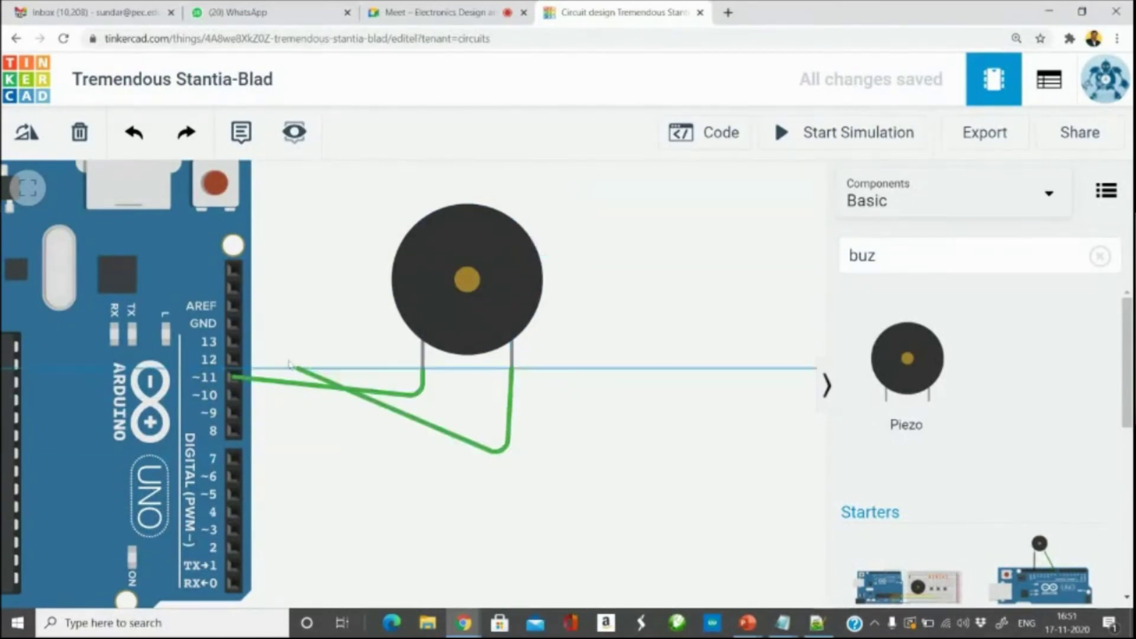
left_click(235, 323)
left_click(673, 231)
left_click(668, 267)
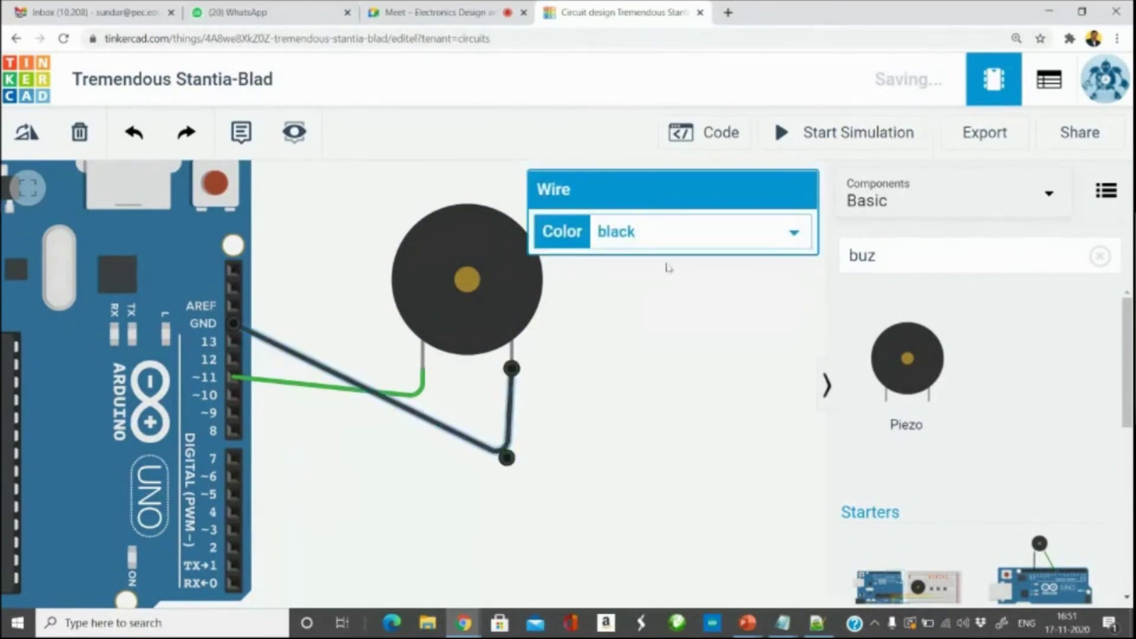
left_click(409, 392)
left_click(681, 232)
left_click(651, 278)
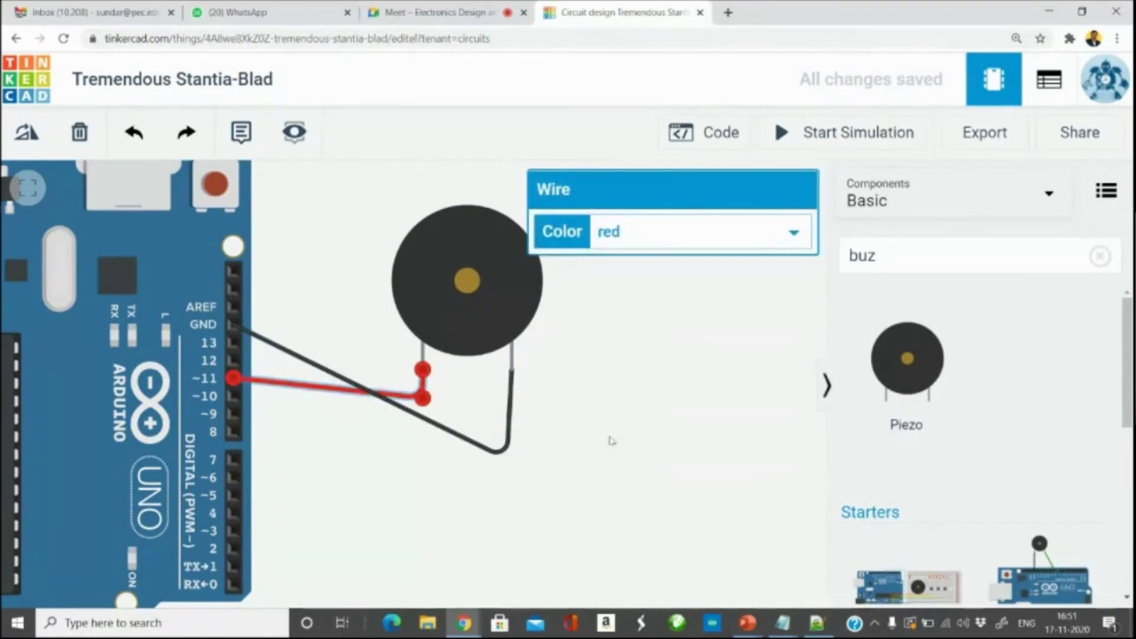
left_click(591, 509)
scroll(590, 509, "down", 3)
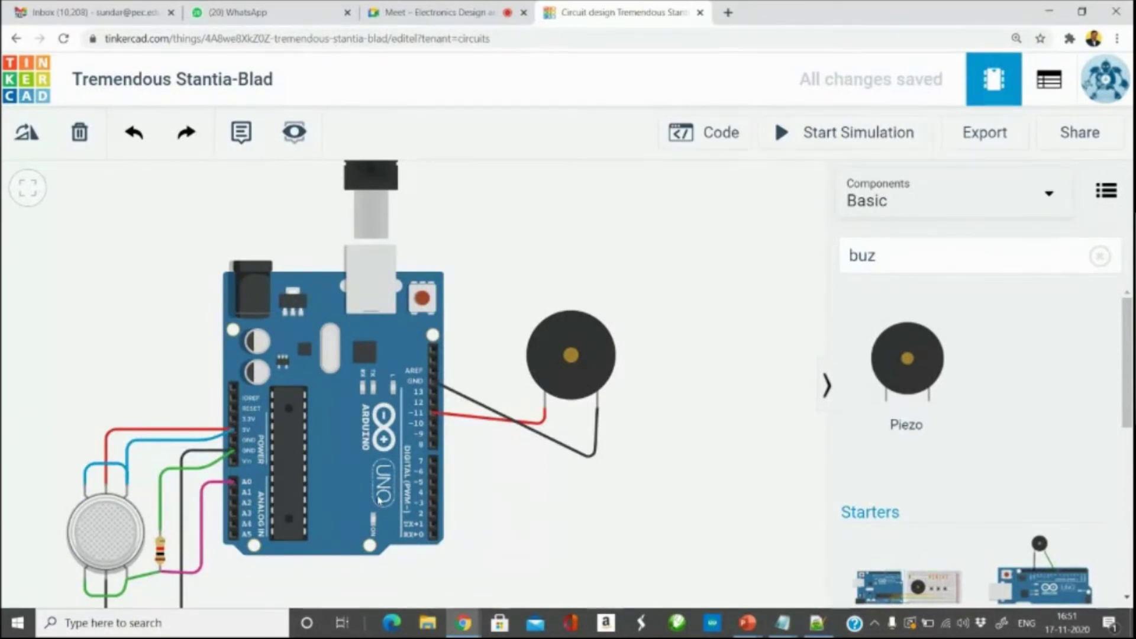
key("alt+Tab")
After the analogRead line, add an if (LPGconcentration > 200) block containing digitalWrite(11,HIGH);.
scroll(371, 355, "down", 1)
left_click(764, 349)
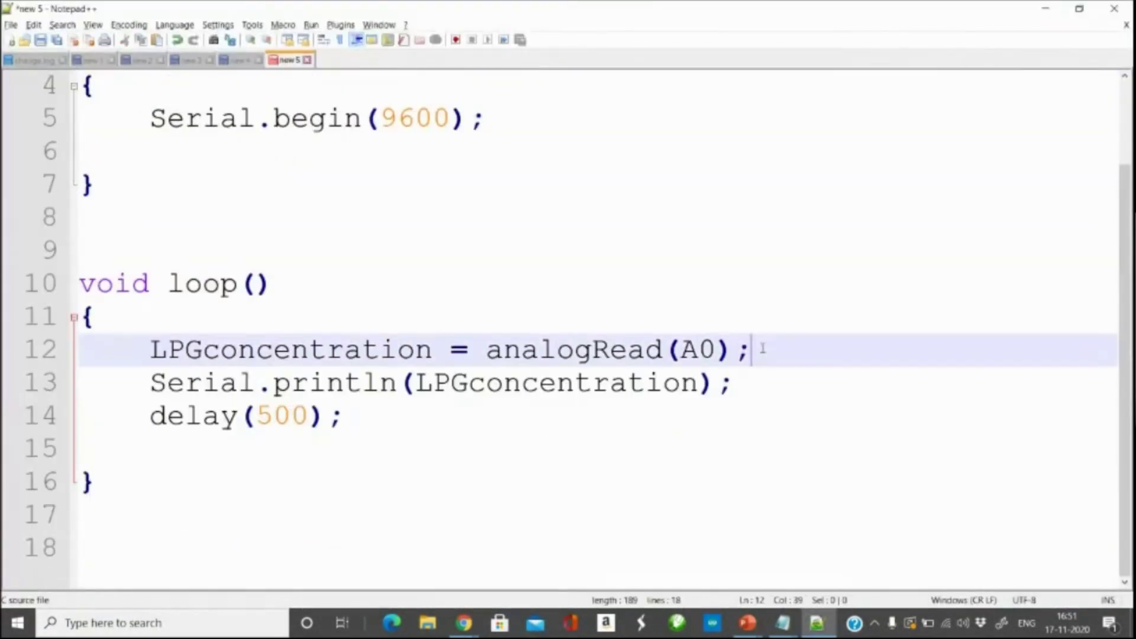
key("Return")
type("i")
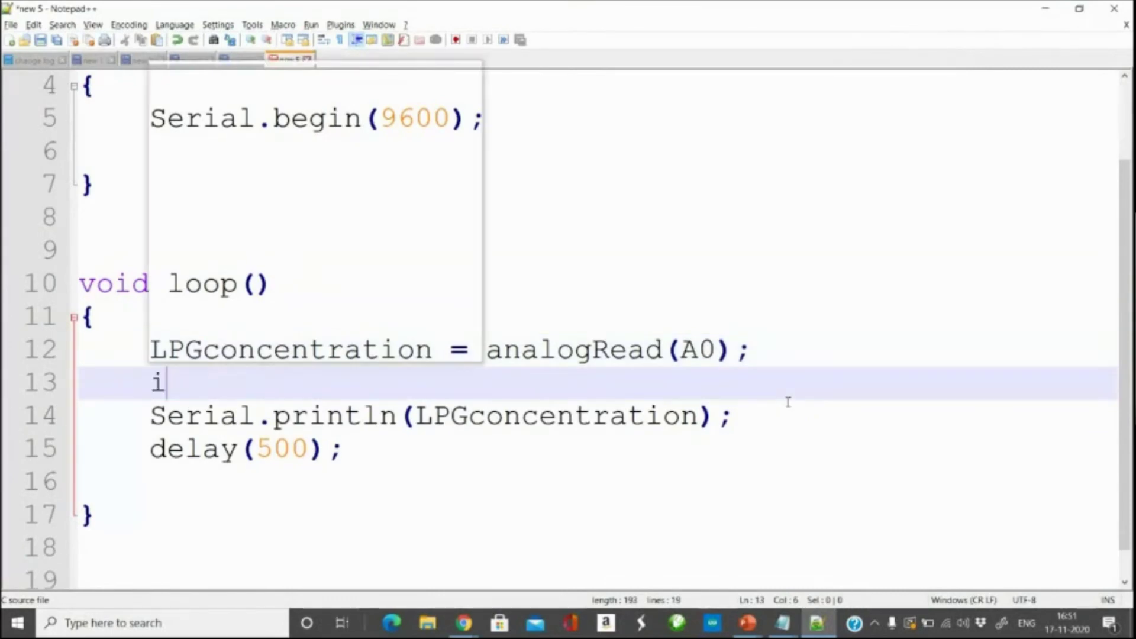
type("f (LPGconcentration")
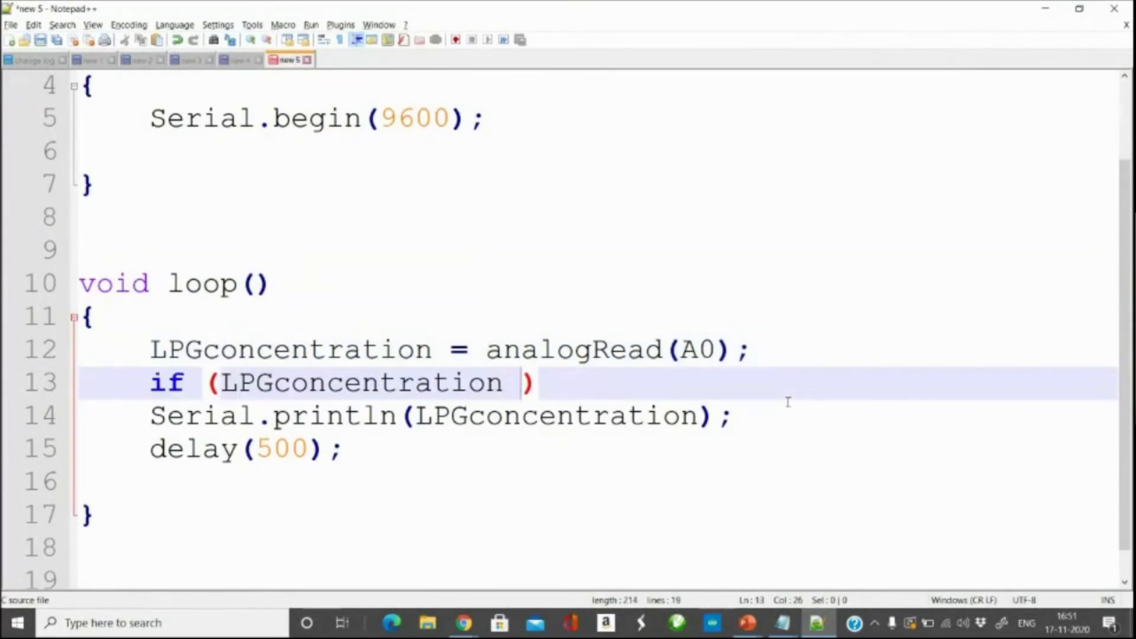
type(" > 200")
key("Right")
key("Return")
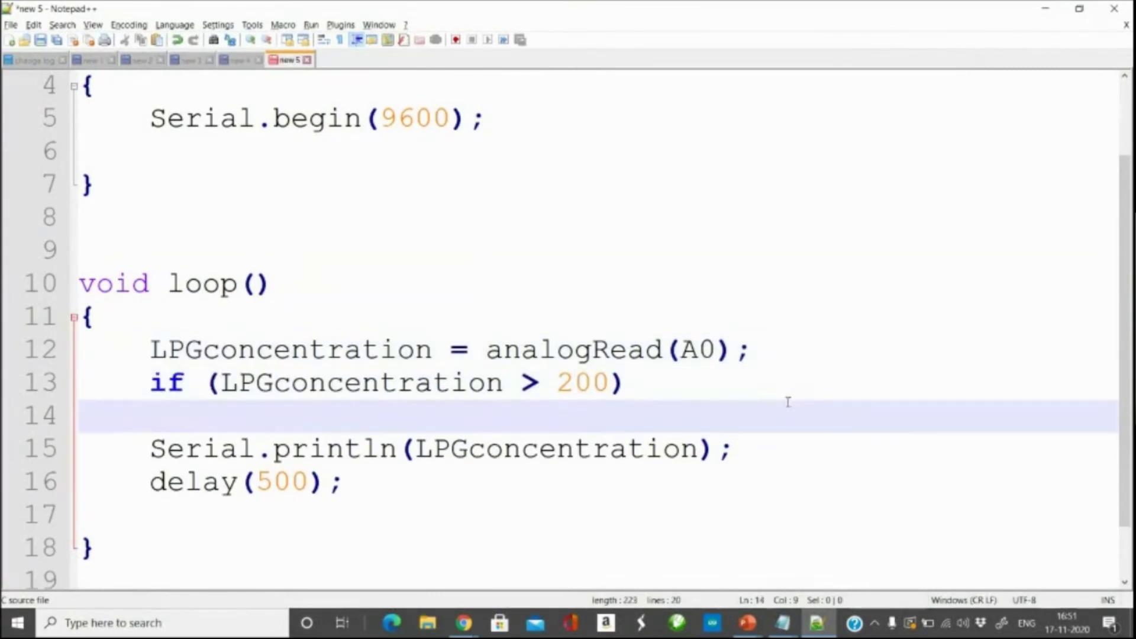
type("{}")
key("Left")
key("Return")
key("Return")
key("Up")
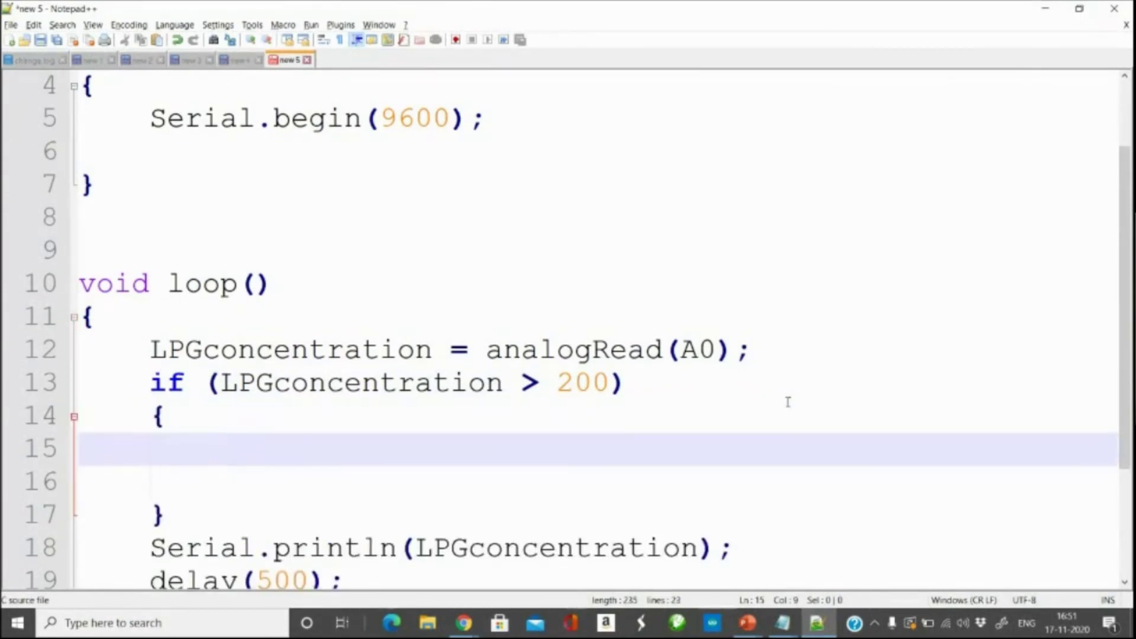
type("di")
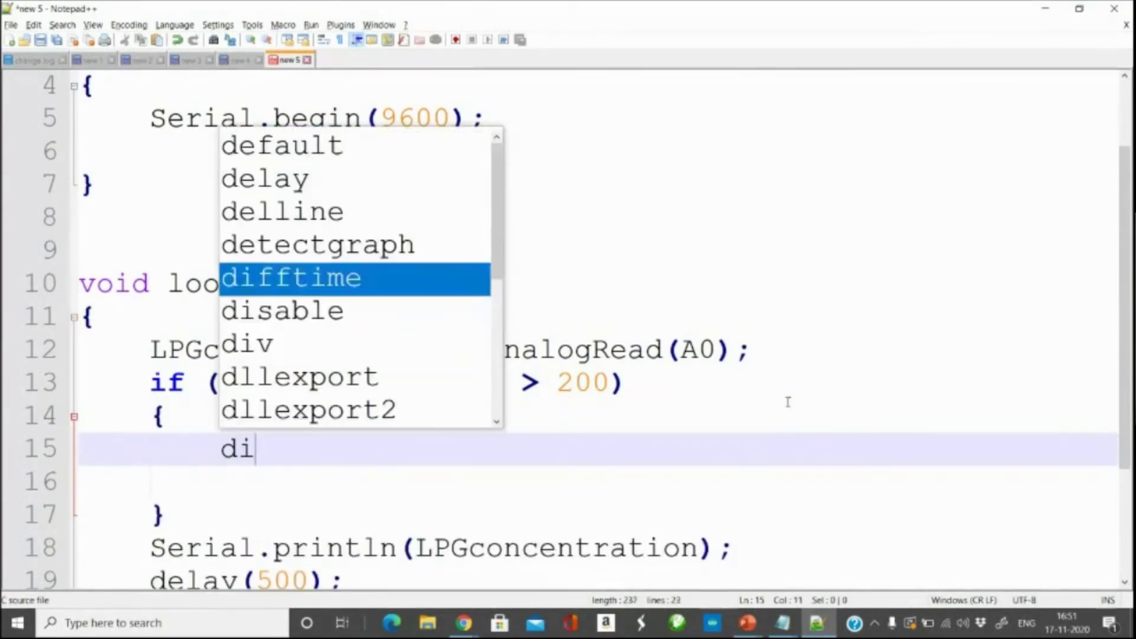
type("gitalWrite(11.")
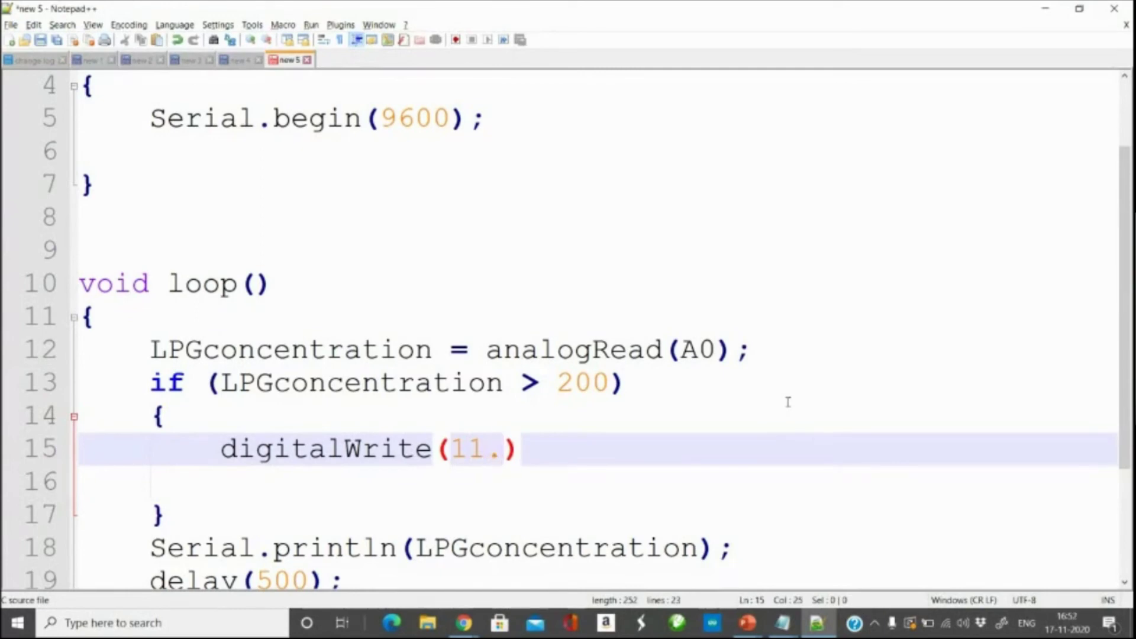
key("BackSpace")
type(",HIGH);")
Add an else line and drop the braces so digitalWrite(11,HIGH); sits directly under the if.
key("Return")
type("else")
left_click(788, 401)
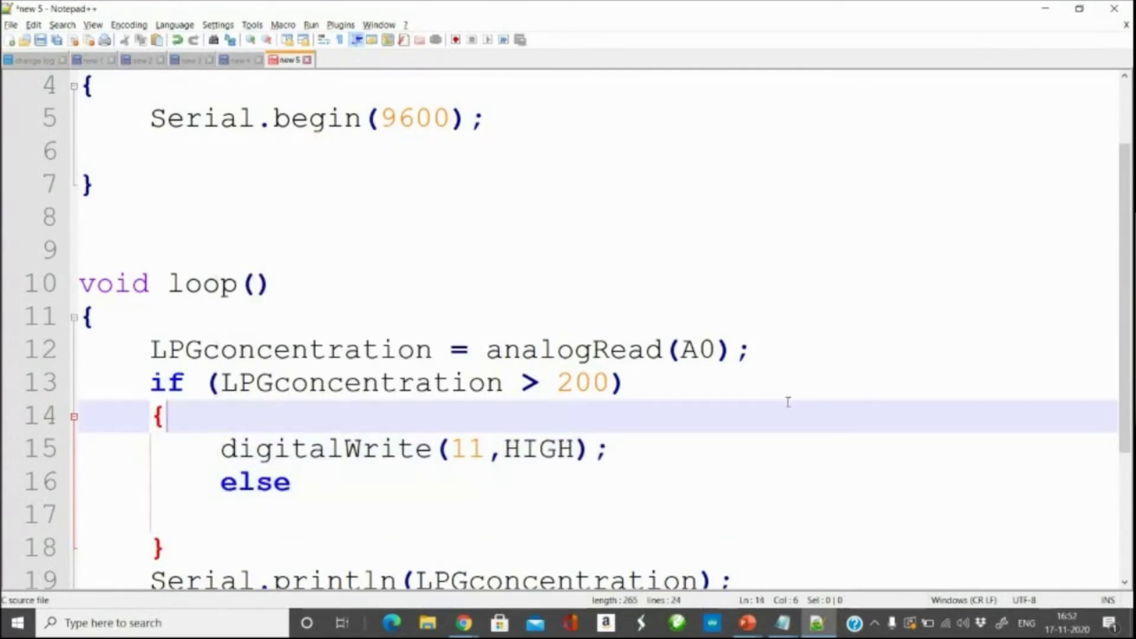
key("BackSpace")
key("Down")
key("Down")
key("Down")
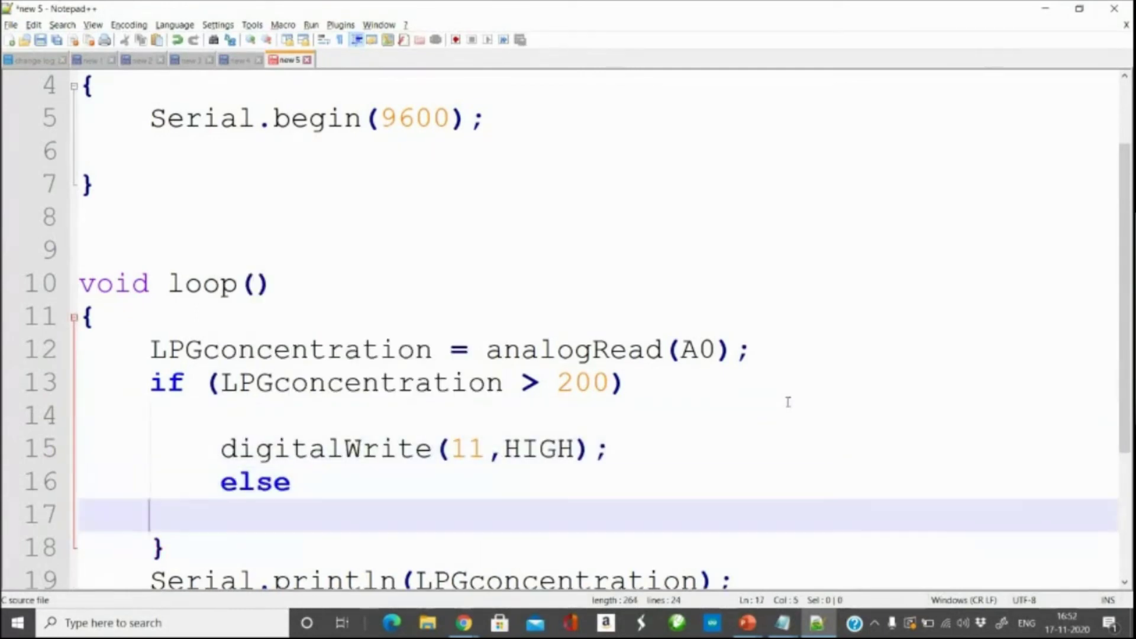
key("Down")
key("Delete")
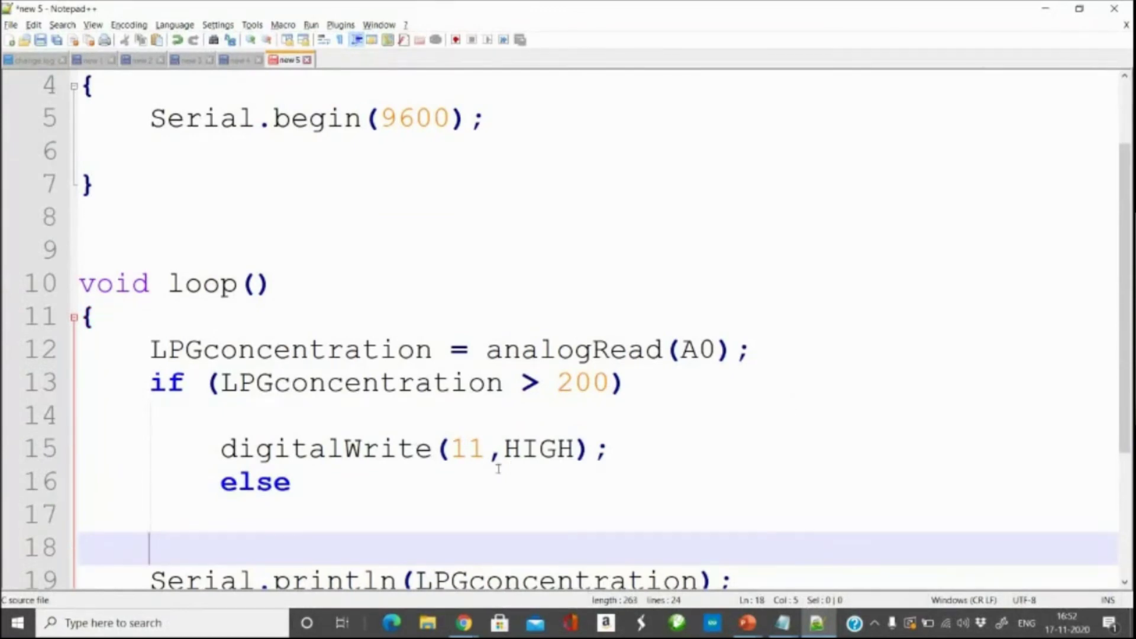
key("Up")
key("Up")
key("Up")
key("Delete")
key("Delete")
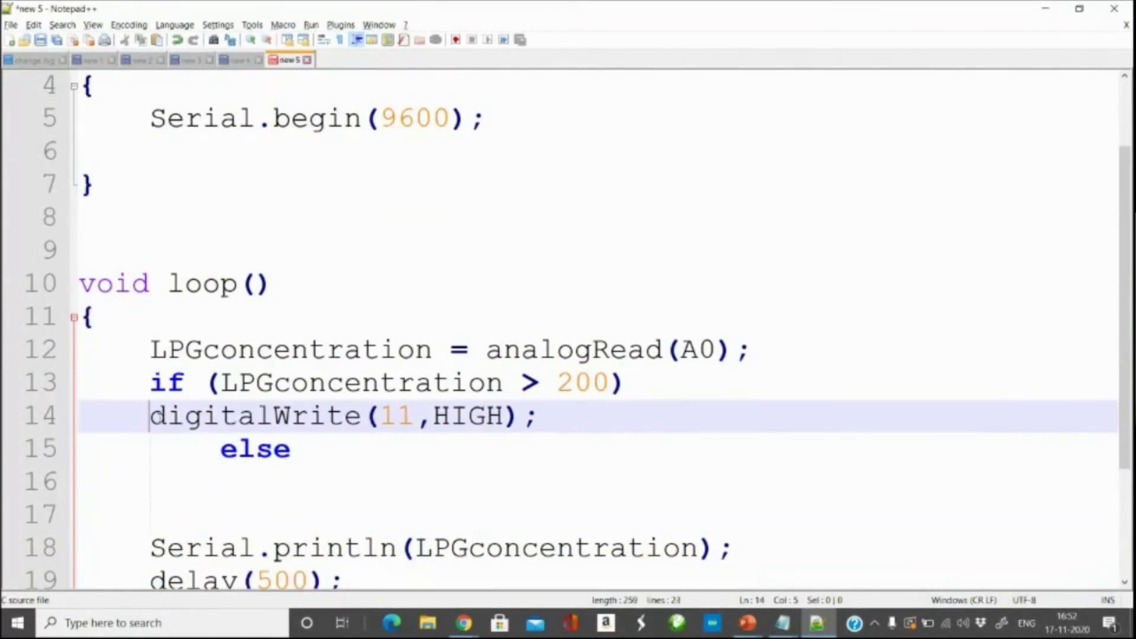
key("Down")
key("shift+Right")
key("Delete")
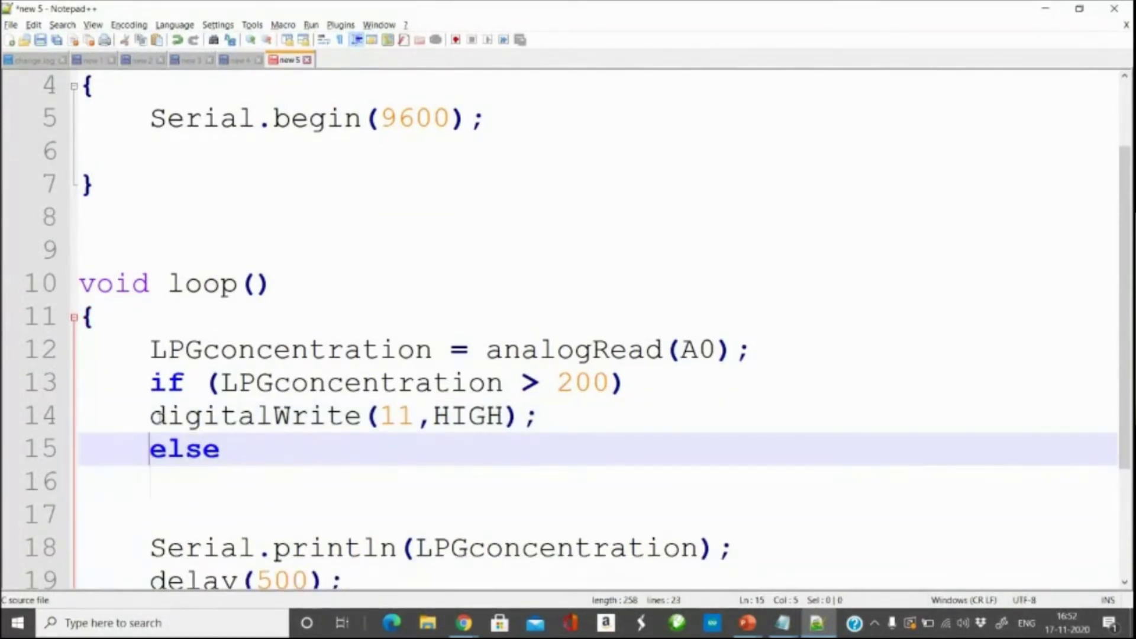
key("Down")
left_click(240, 439)
key("Return")
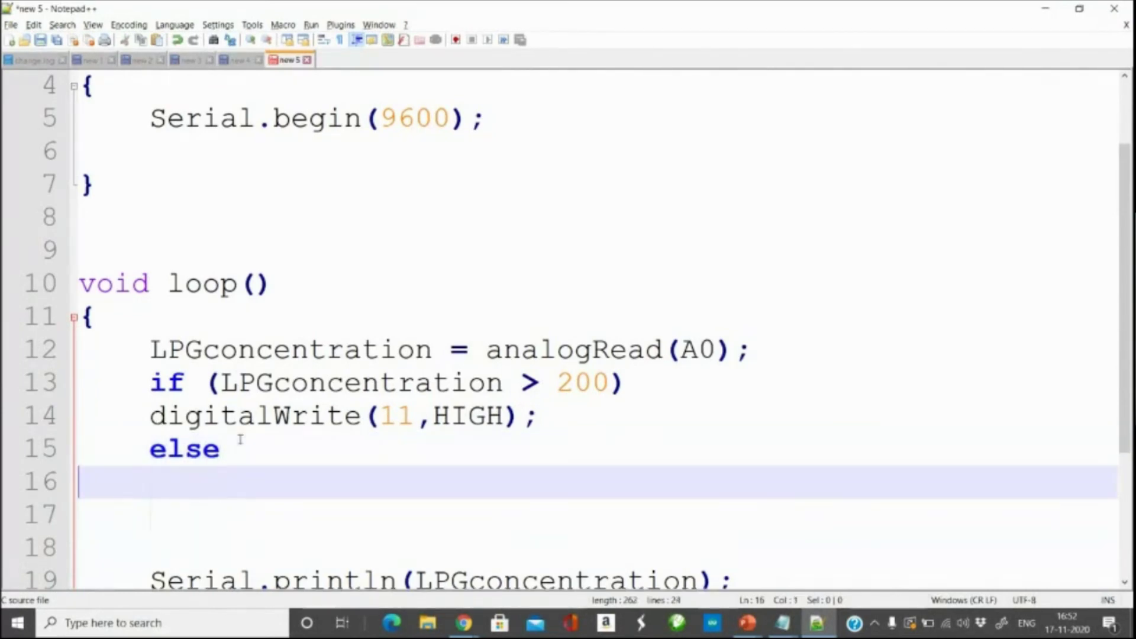
Copy the HIGH statement under else and change it to digitalWrite(11,LOW);.
key("Up")
key("Up")
key("Right")
key("Right")
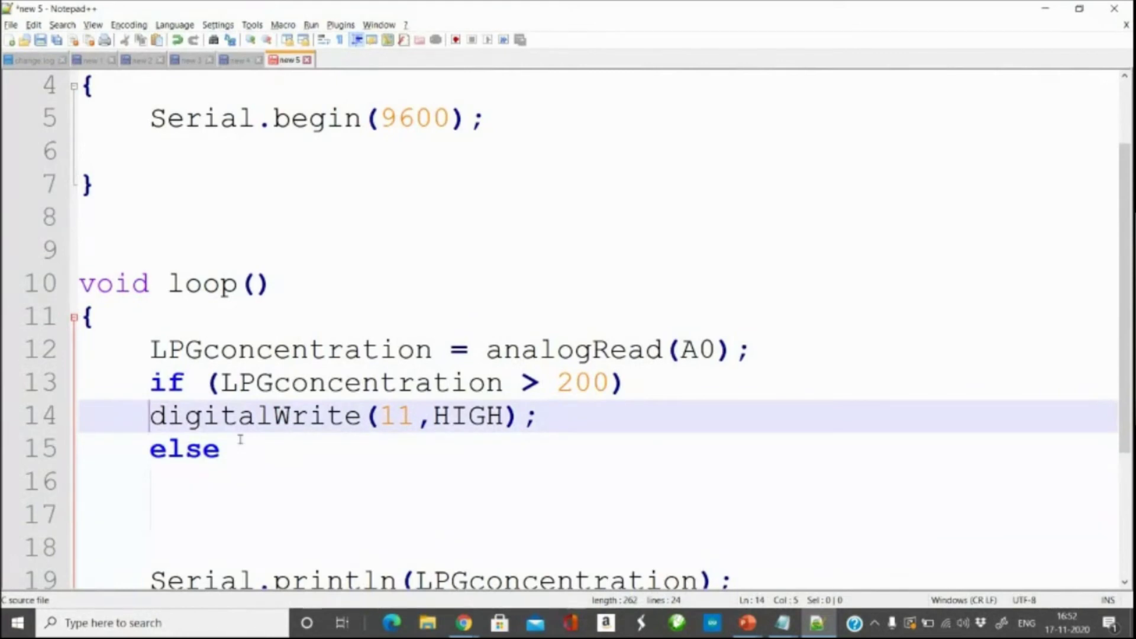
key("shift+Down")
key("ctrl+c")
key("Down")
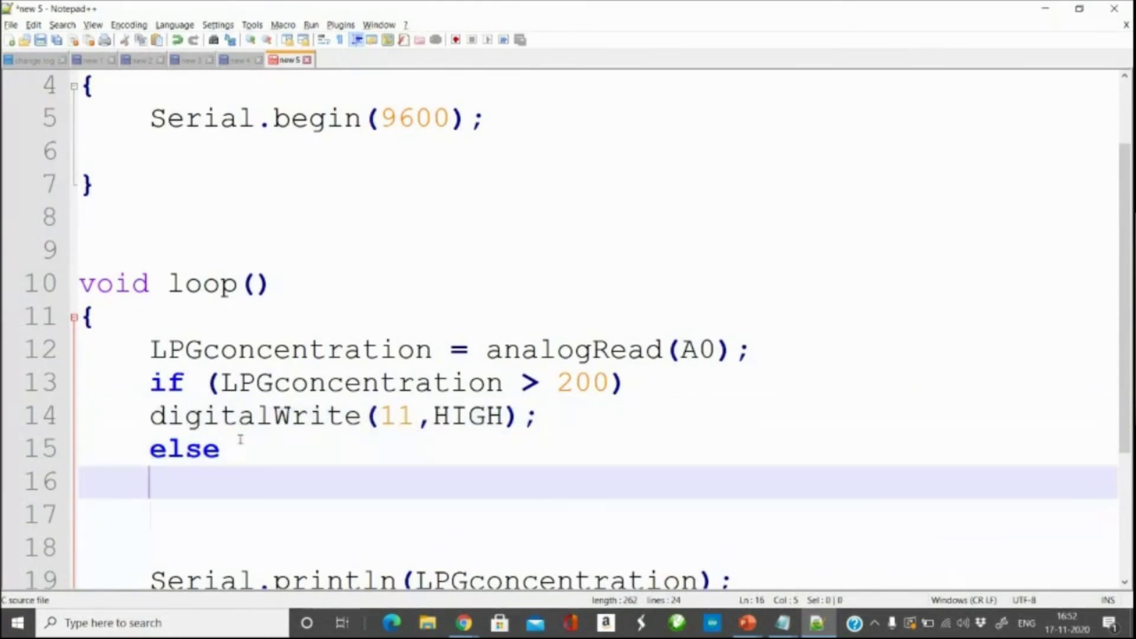
key("ctrl+v")
key("Up")
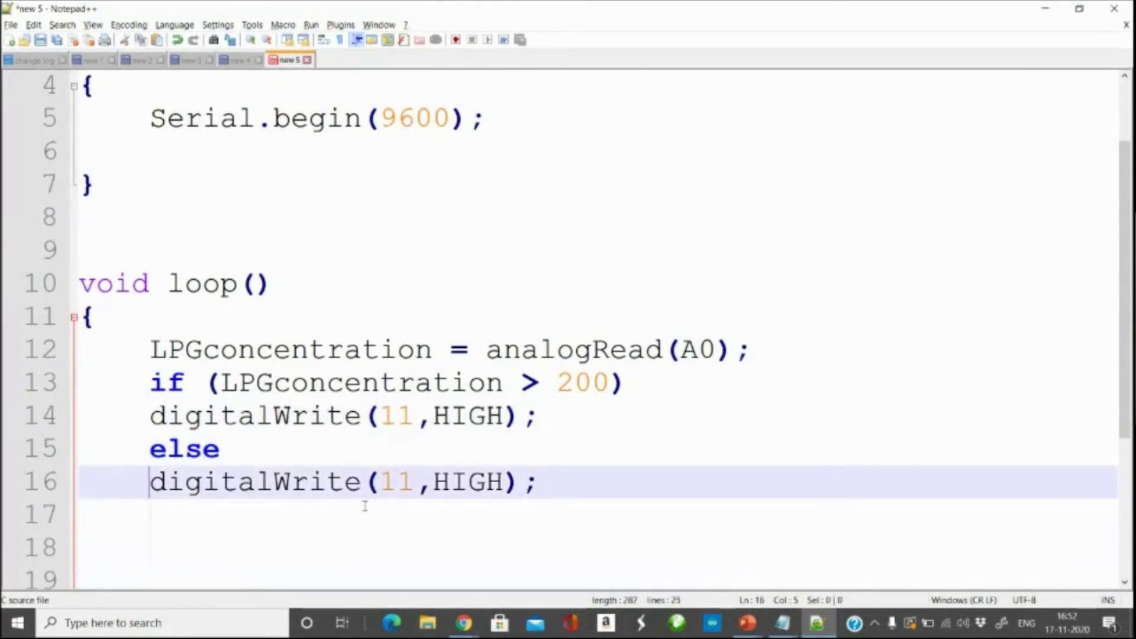
left_click(502, 480)
double_click(502, 481)
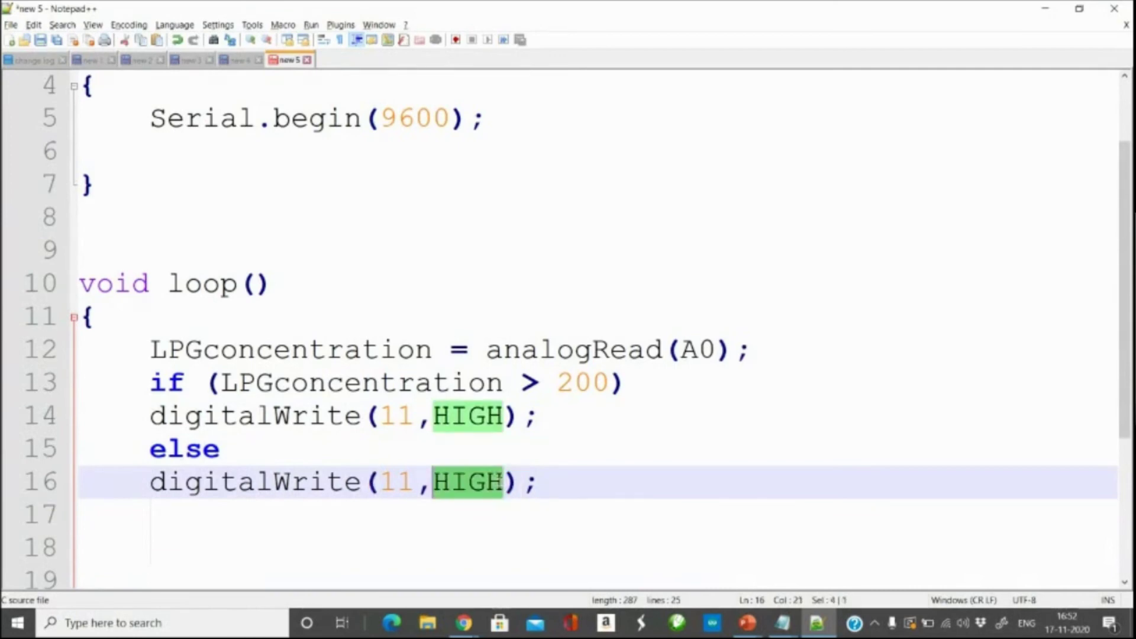
type("LOW")
key("Up")
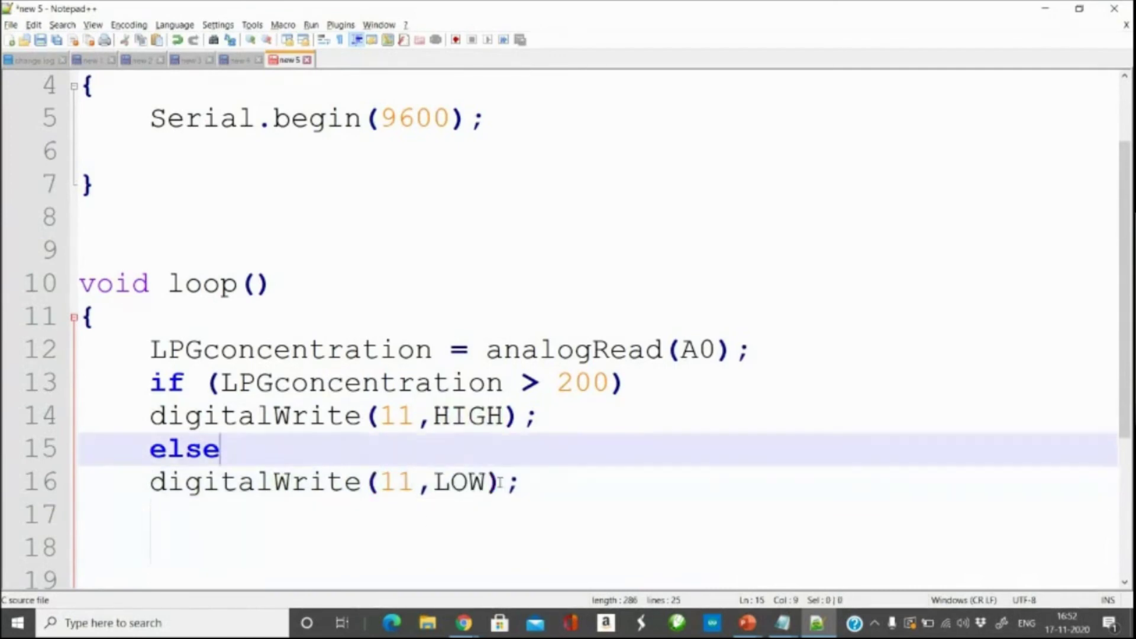
key("Up")
key("Up")
key("Up")
key("Up")
key("Up")
key("Up")
key("Up")
key("Up")
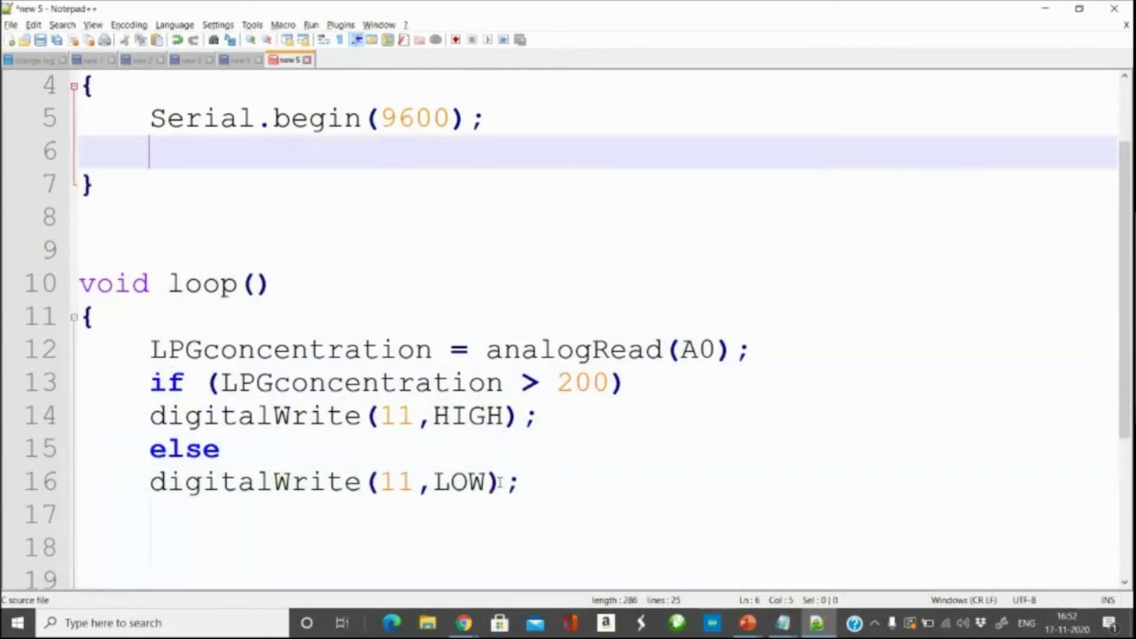
key("Up")
key("Up")
key("Up")
Add pinMode(11,OUTPUT); inside setup().
key("Down")
key("Down")
key("Down")
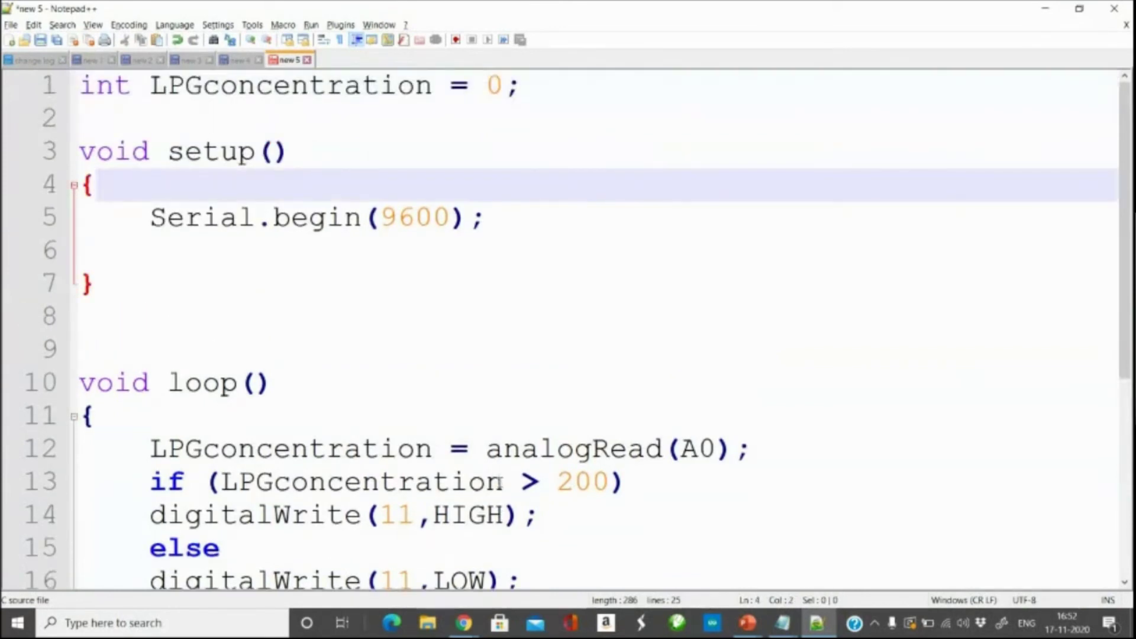
key("Return")
type("pinMode(")
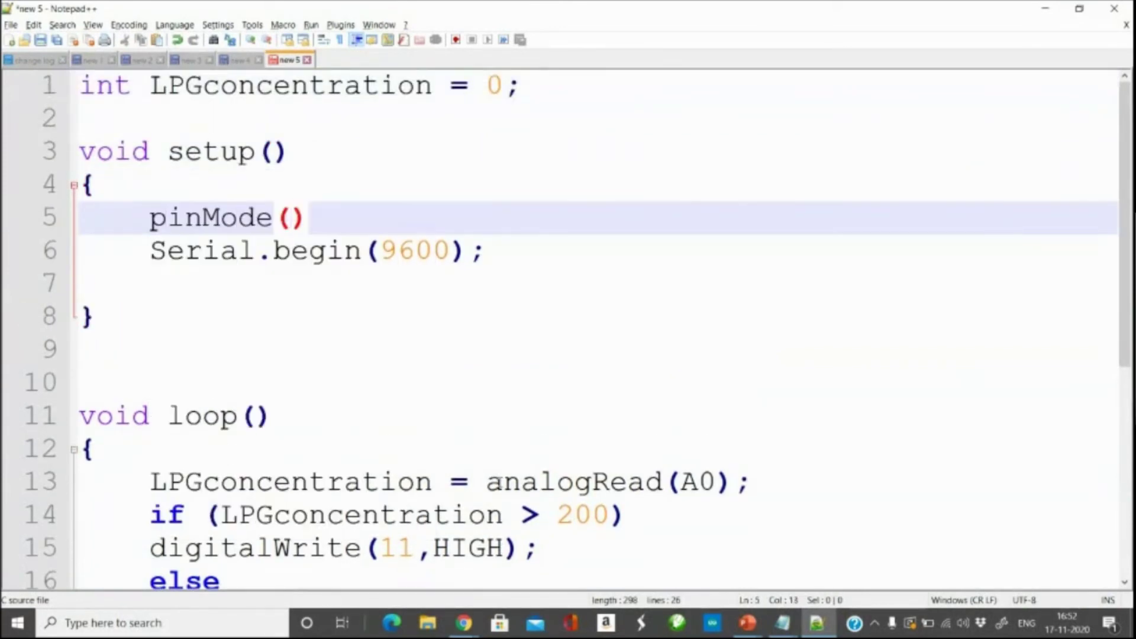
type("11,")
key("BackSpace")
type("OUTPUT);")
left_click(397, 286)
Insert a blank line before the if statement and remove the extra blank lines after else.
scroll(396, 286, "down", 1)
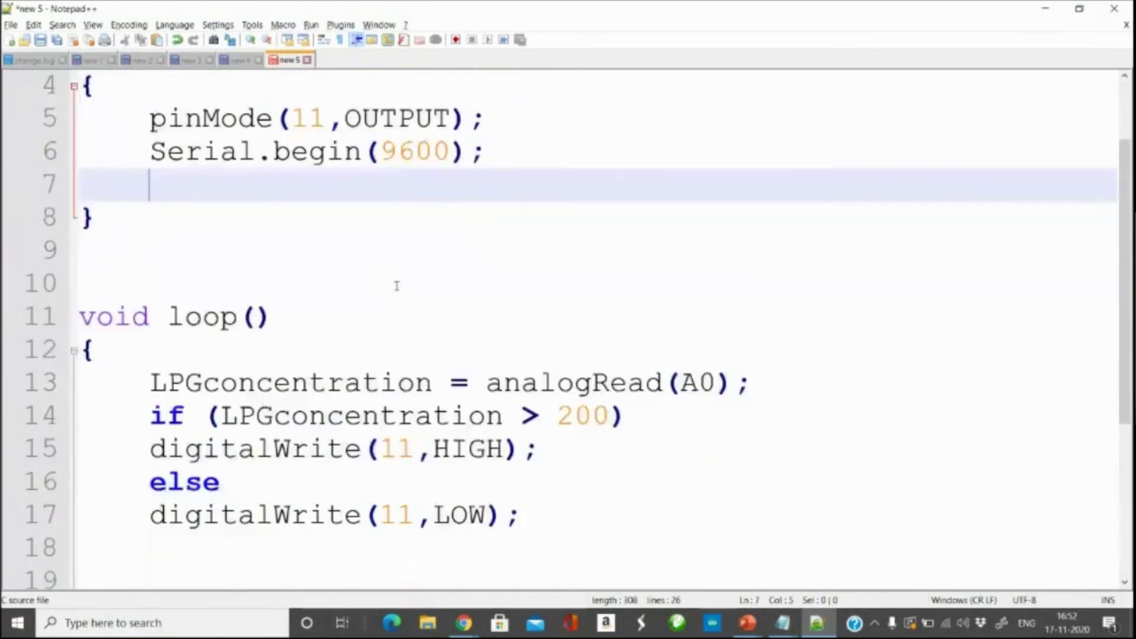
scroll(396, 286, "down", 1)
left_click_drag(149, 316, 554, 428)
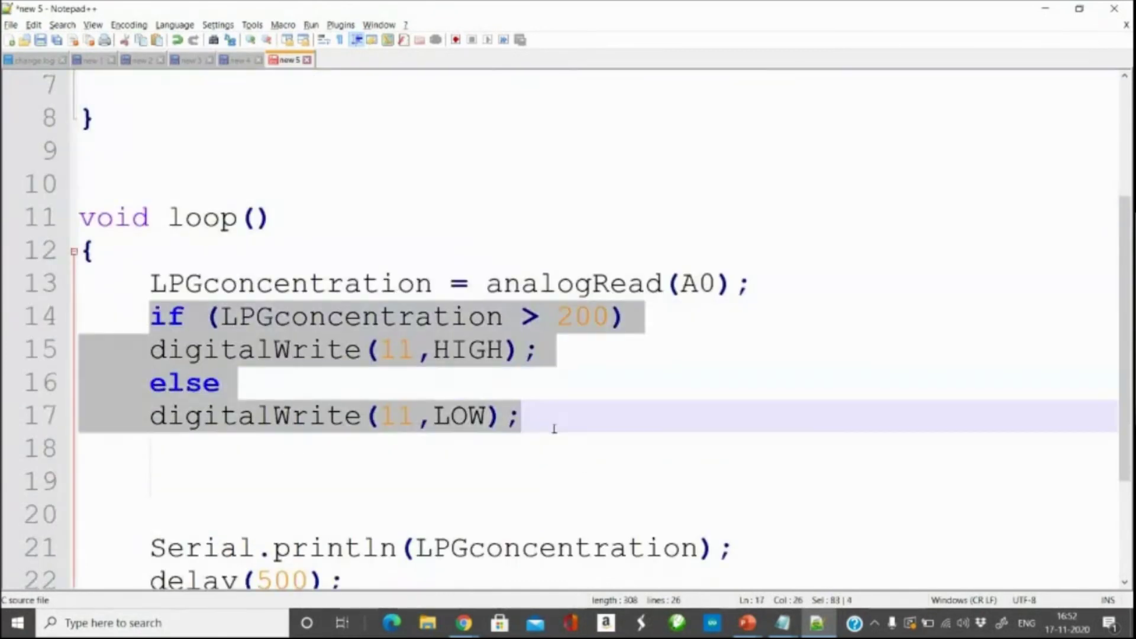
left_click(257, 316)
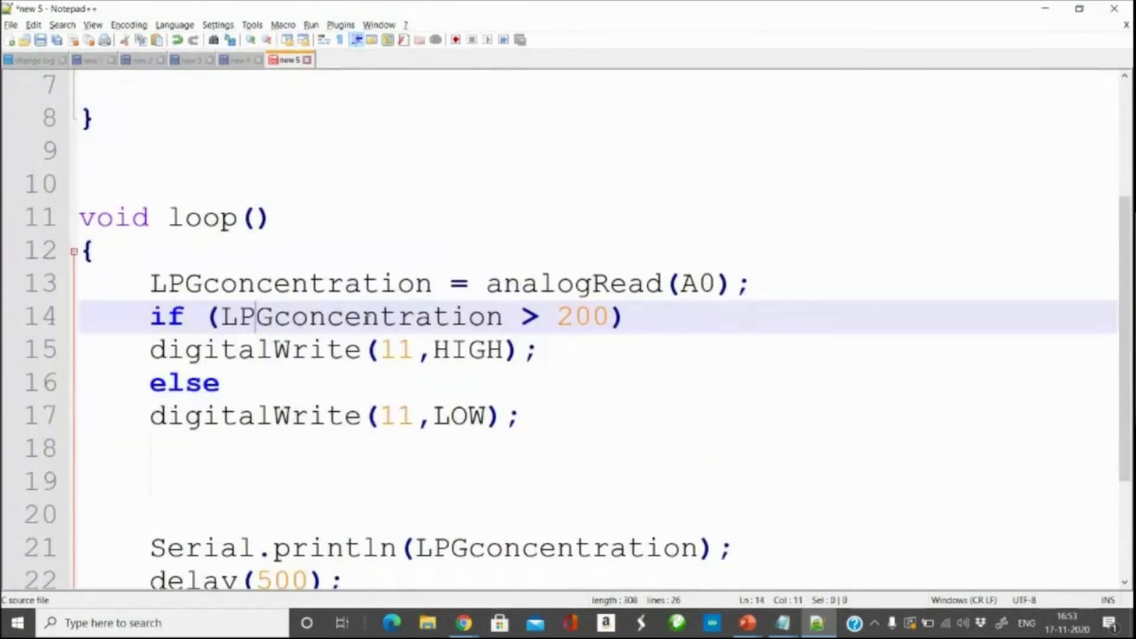
left_click_drag(559, 316, 610, 317)
left_click(575, 373)
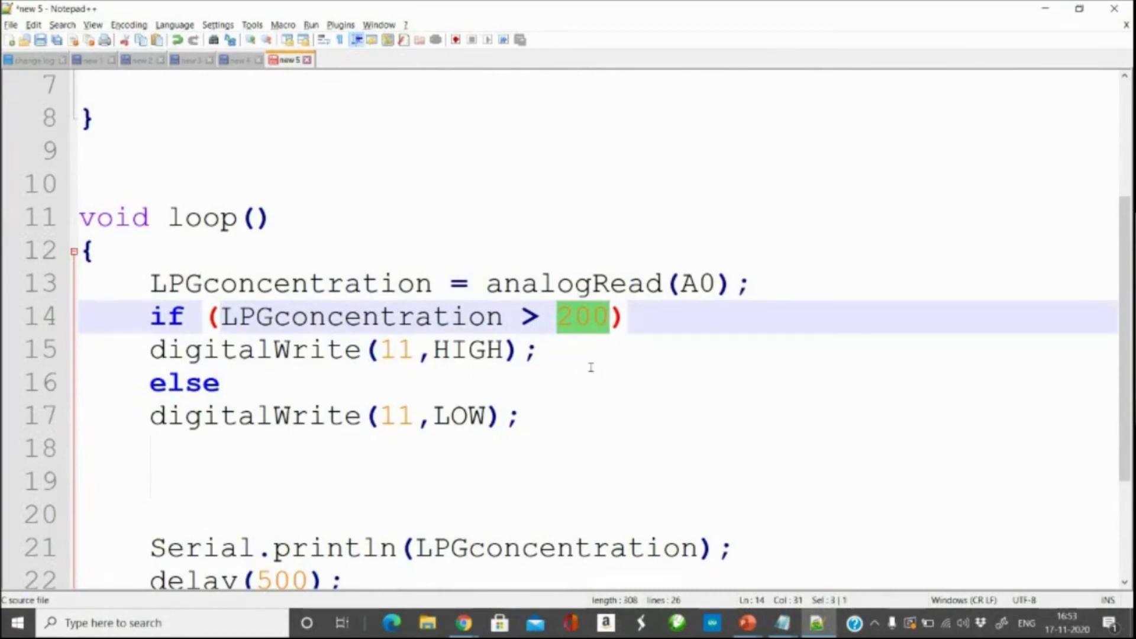
left_click(541, 438)
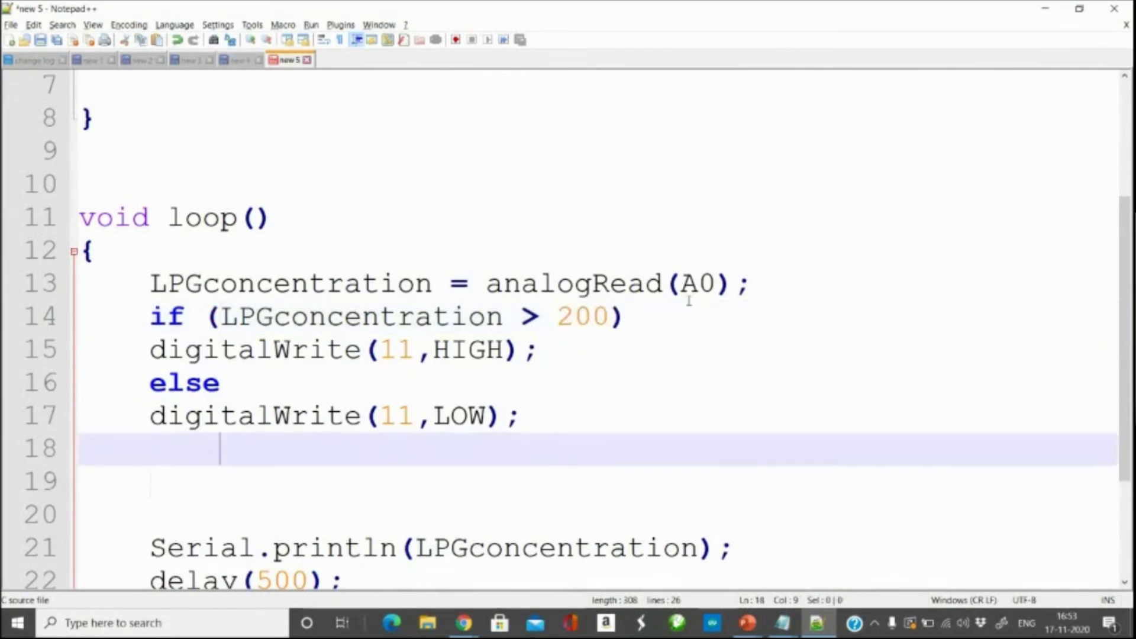
left_click(750, 283)
key("Return")
left_click_drag(559, 349, 610, 350)
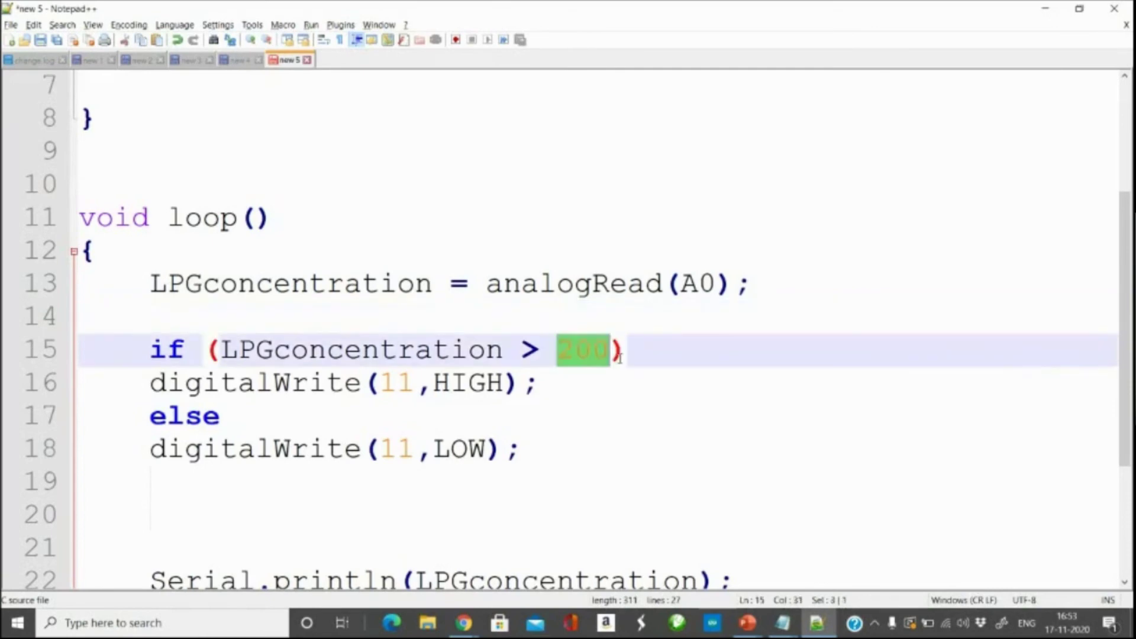
left_click(576, 417)
left_click(552, 482)
key("Delete")
key("Delete")
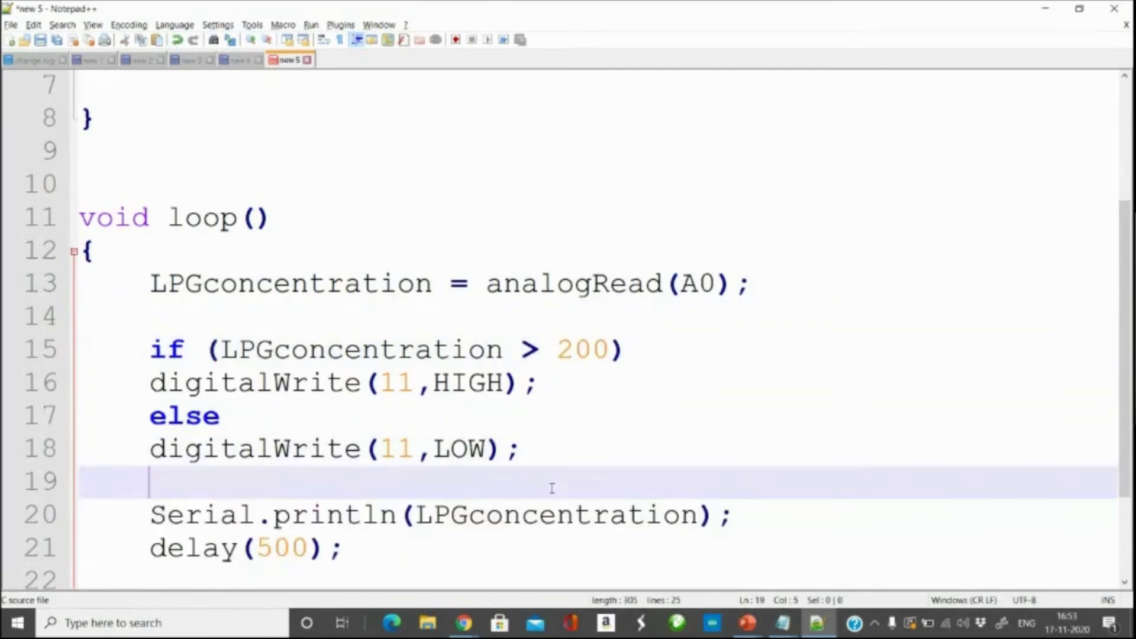
Copy the entire sketch and return to the Tinkercad window.
key("ctrl+a")
key("ctrl+c")
key("alt+Tab")
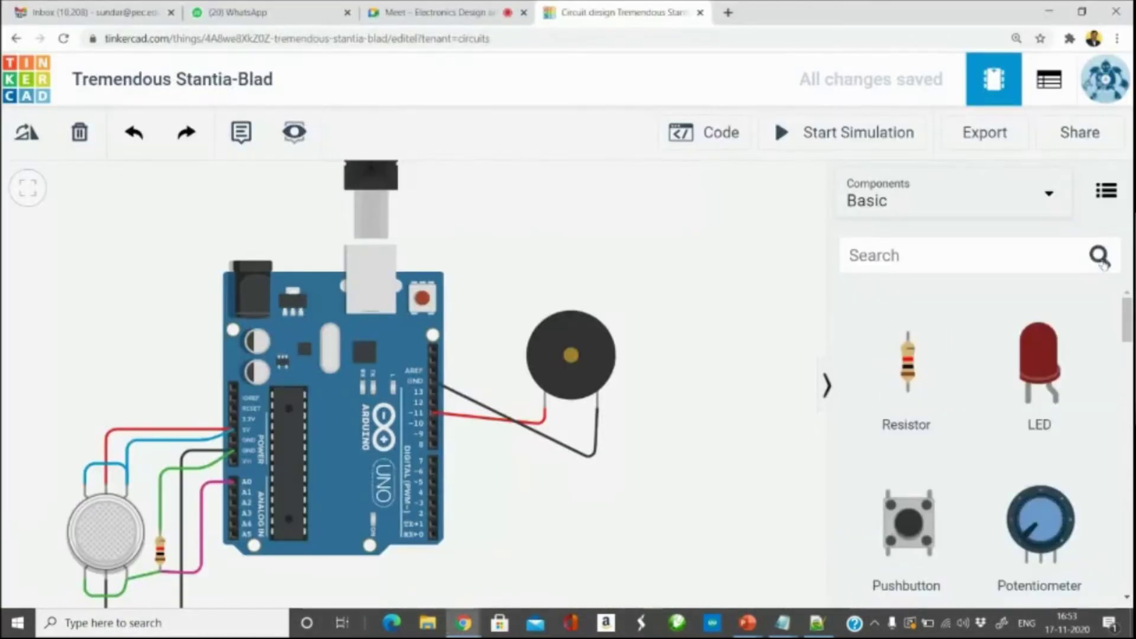
Replace the Tinkercad code with the copied buzzer sketch and start the simulation.
left_click(704, 132)
left_click(739, 351)
key("ctrl+a")
key("ctrl+v")
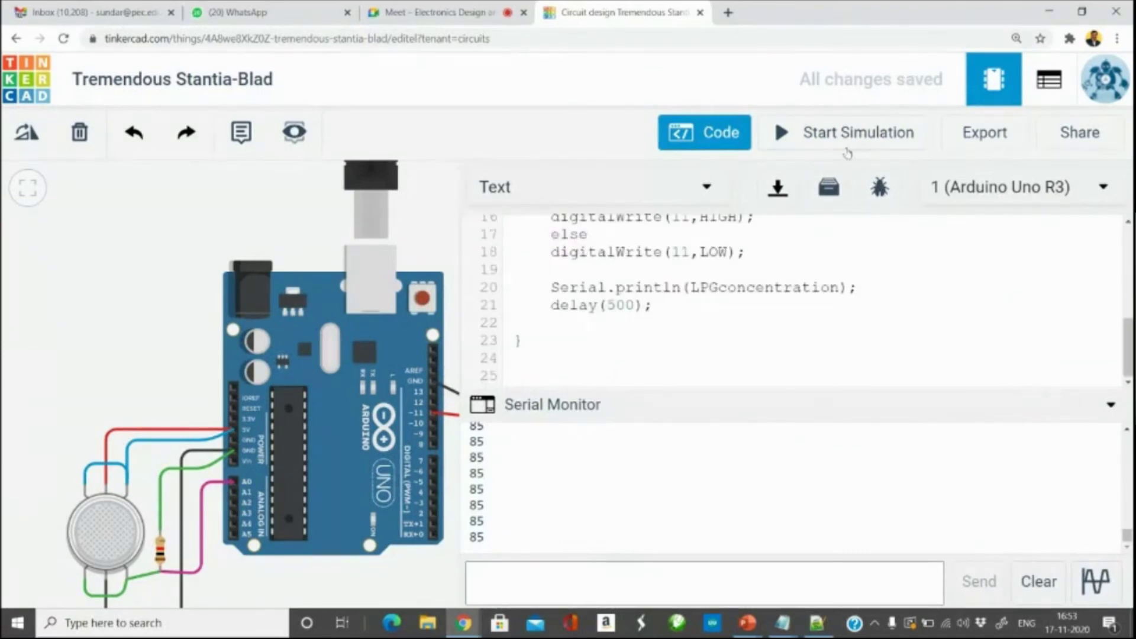
left_click(827, 134)
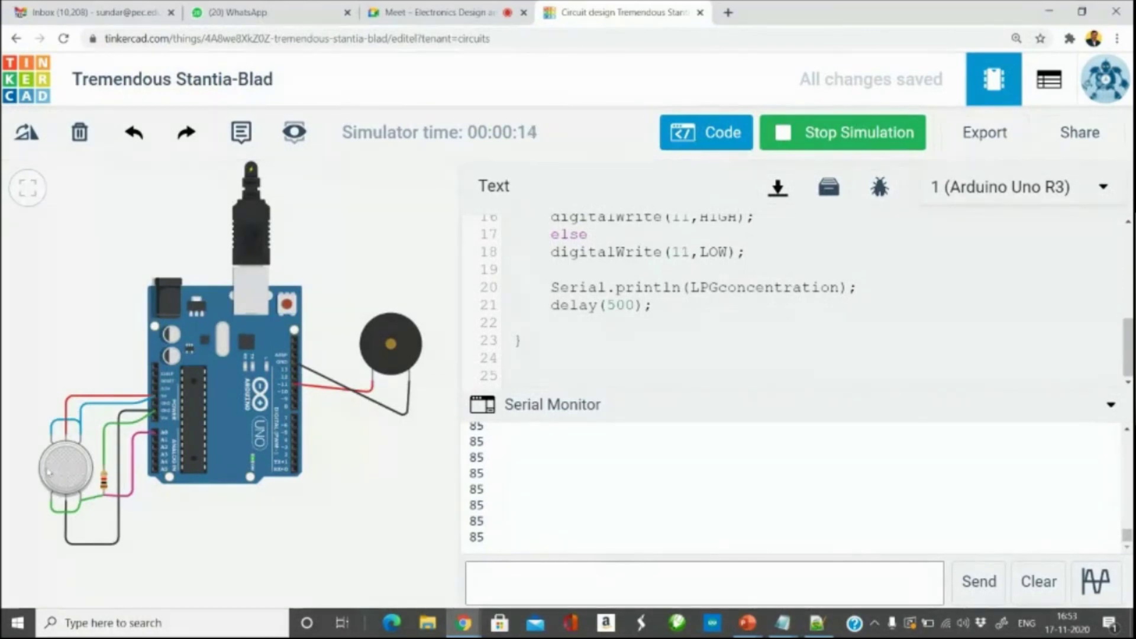
Move the MQ-2 gas cloud on and near the sensor while watching the serial readings.
left_click(62, 465)
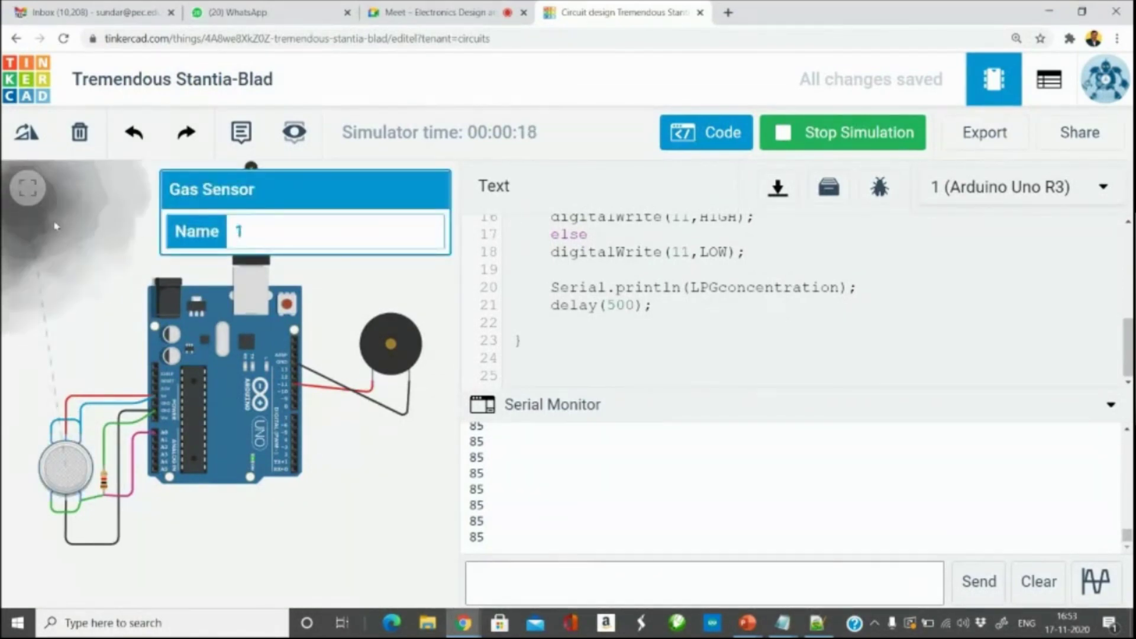
left_click_drag(56, 228, 59, 427)
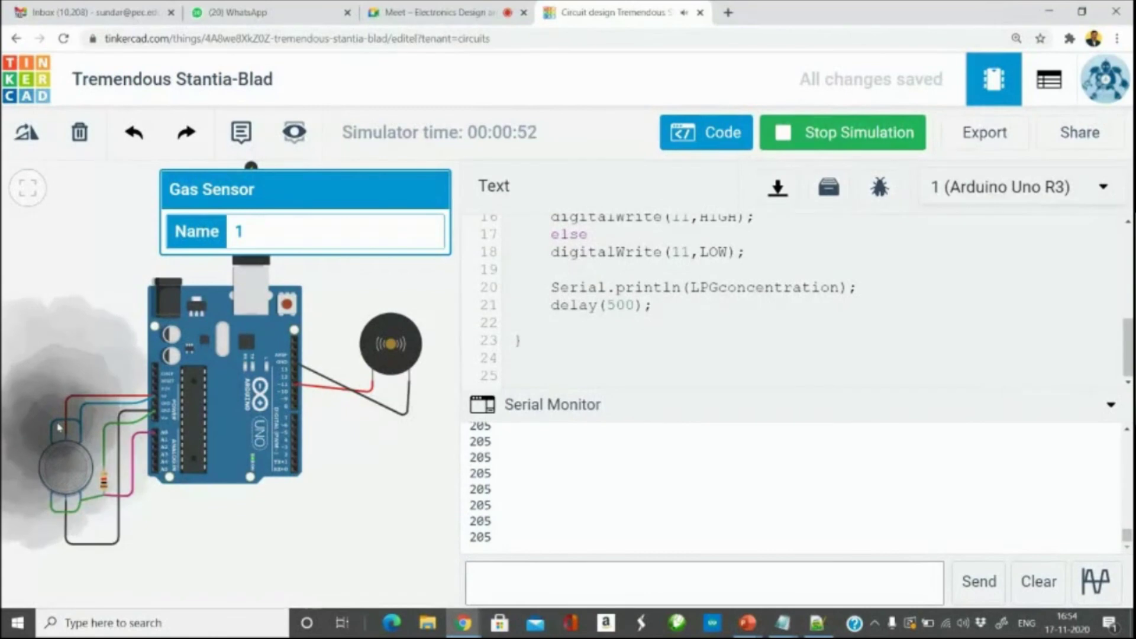
left_click_drag(61, 425, 58, 405)
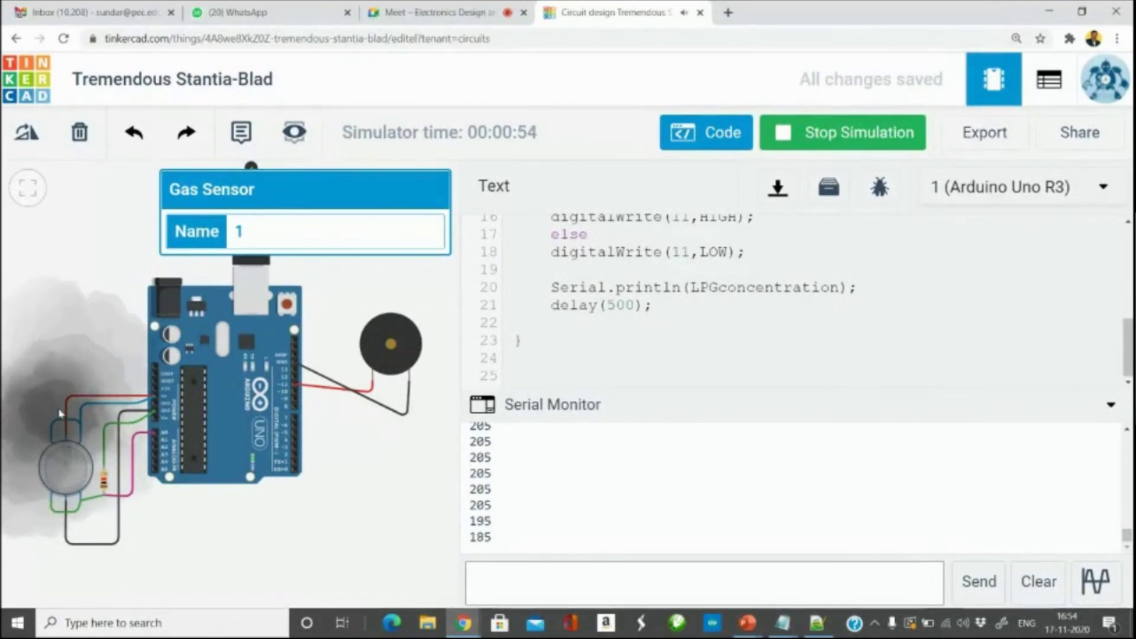
left_click_drag(58, 405, 56, 395)
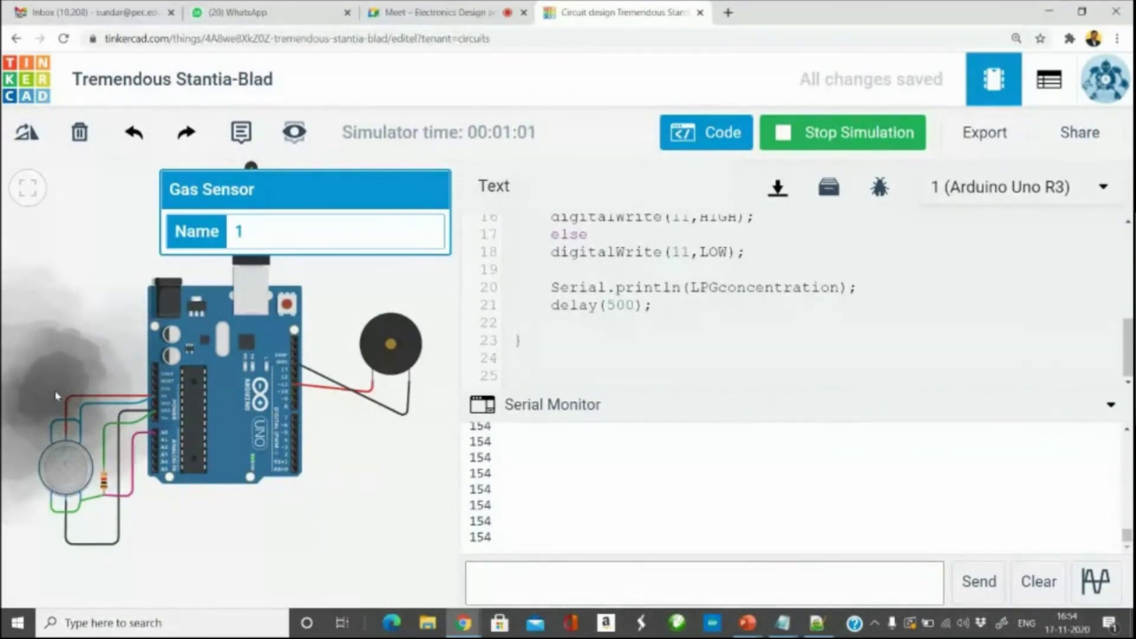
left_click_drag(56, 396, 57, 412)
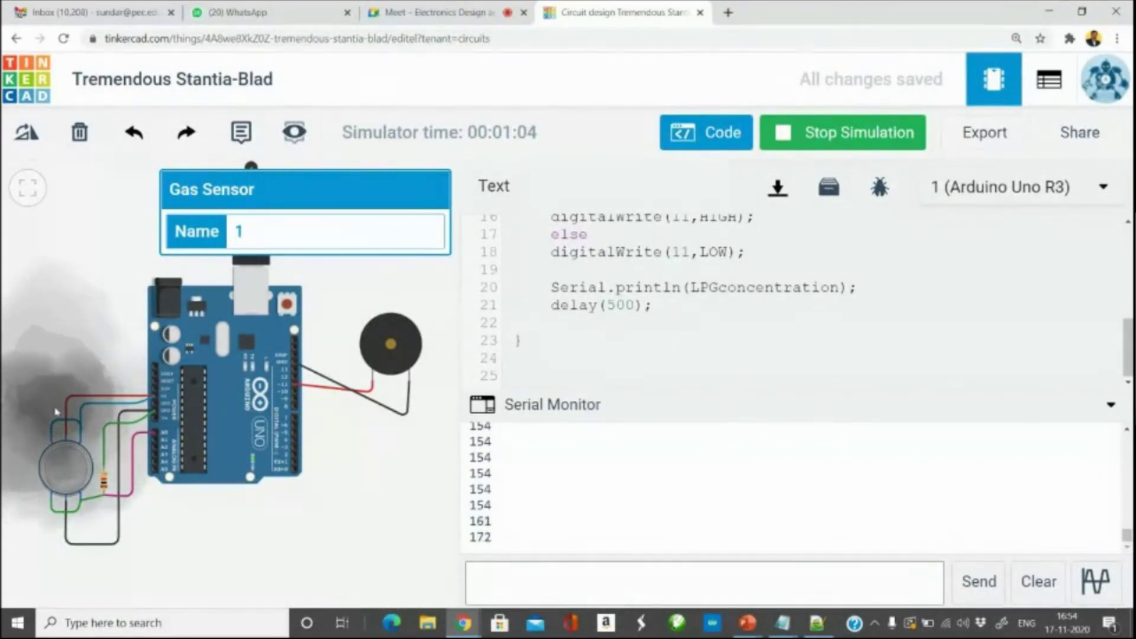
left_click_drag(57, 411, 59, 427)
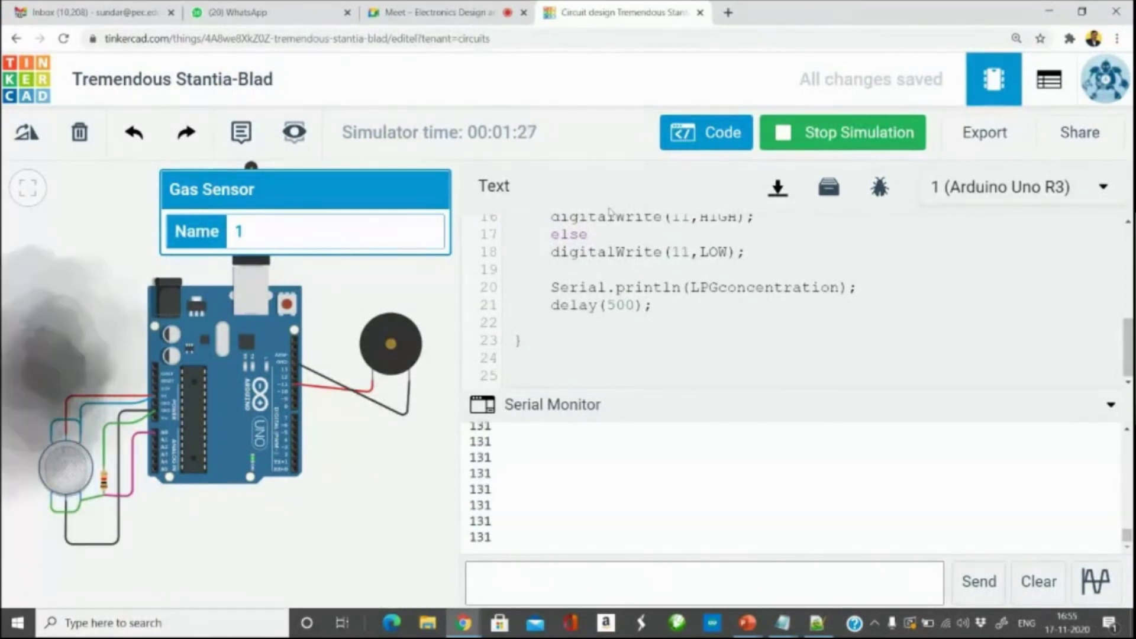
Launch Notepad and note the tone(pin,frequency) syntax.
key("super+r")
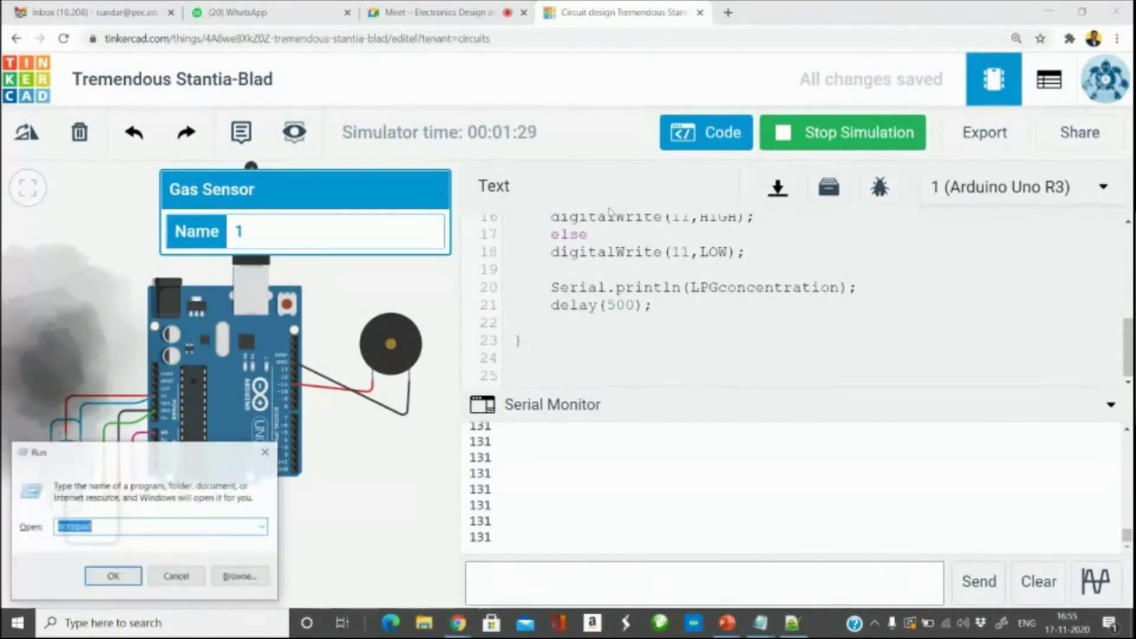
key("Return")
type("tone(pin)")
key("Left")
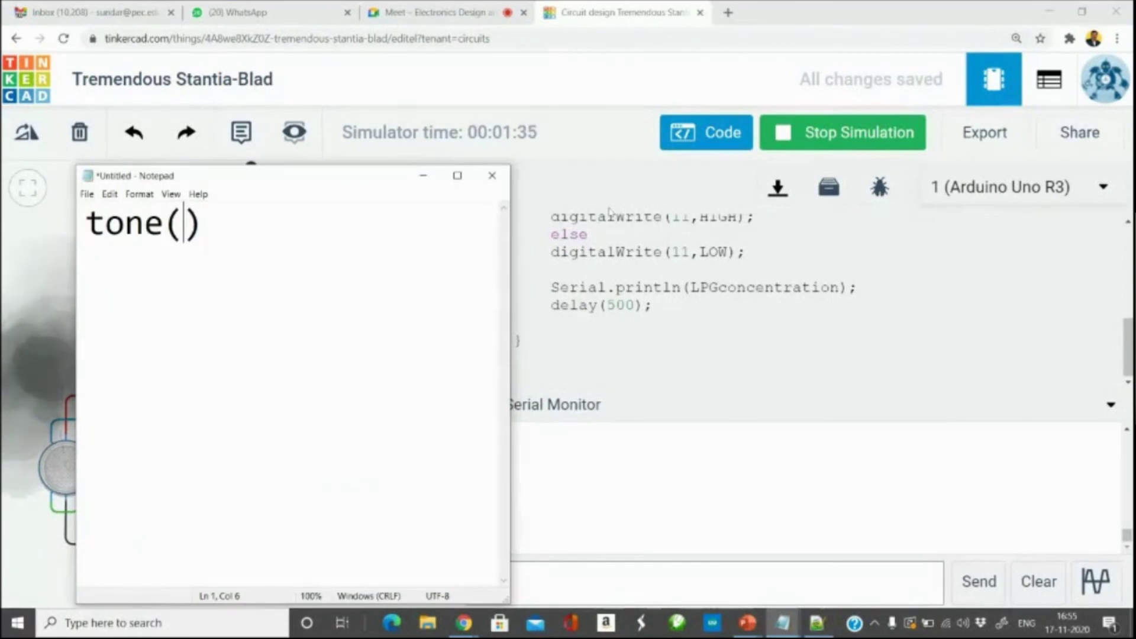
type("pin,")
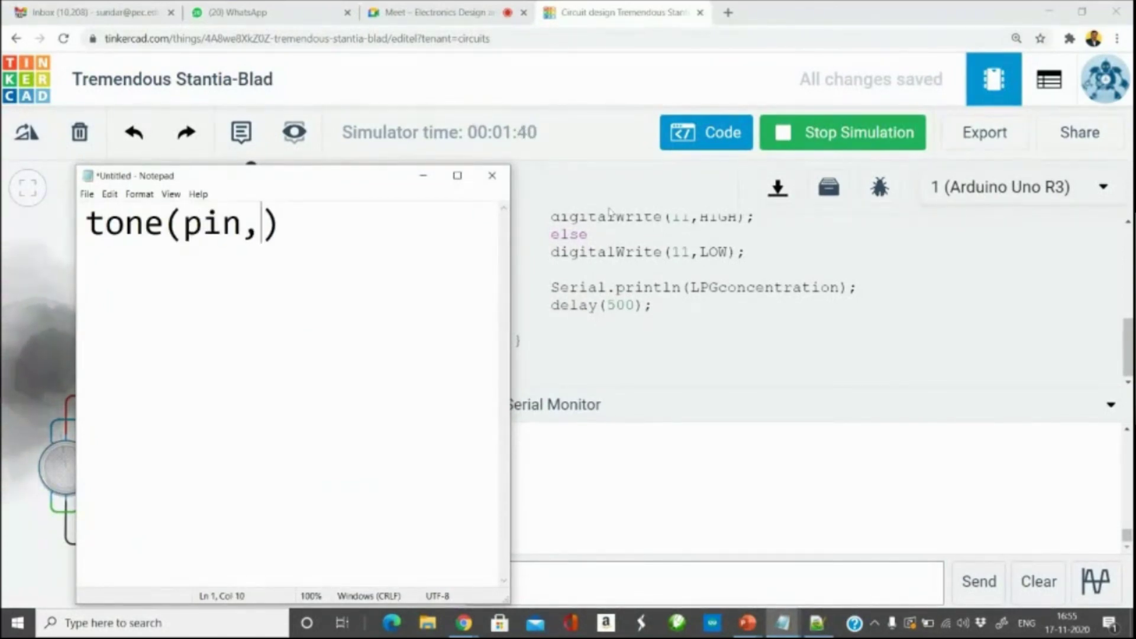
type("frequency,")
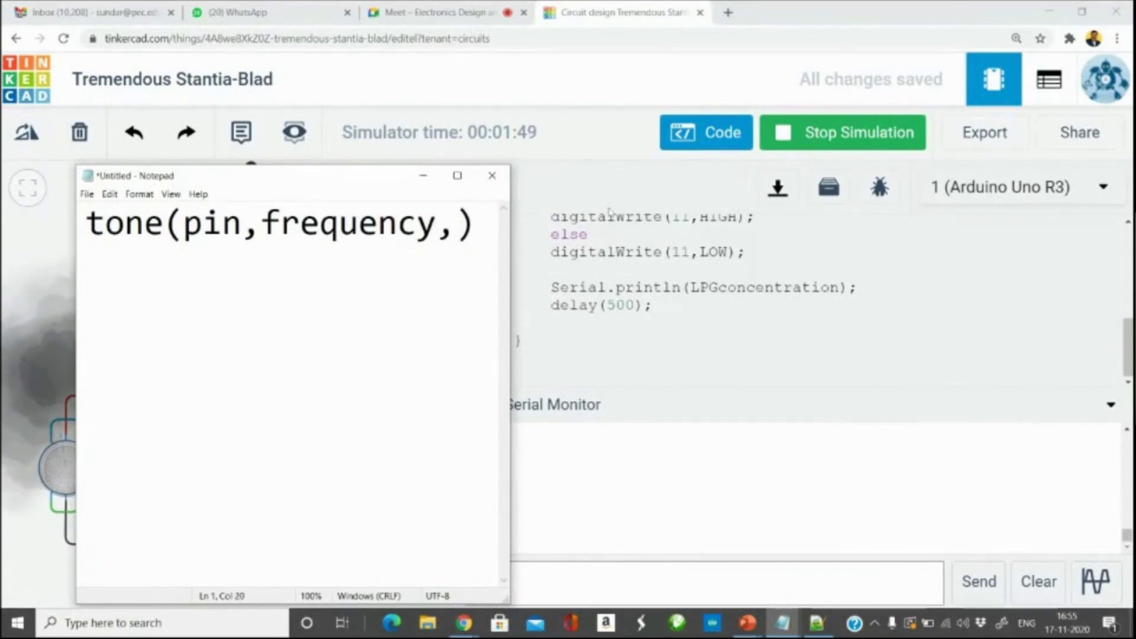
key("BackSpace")
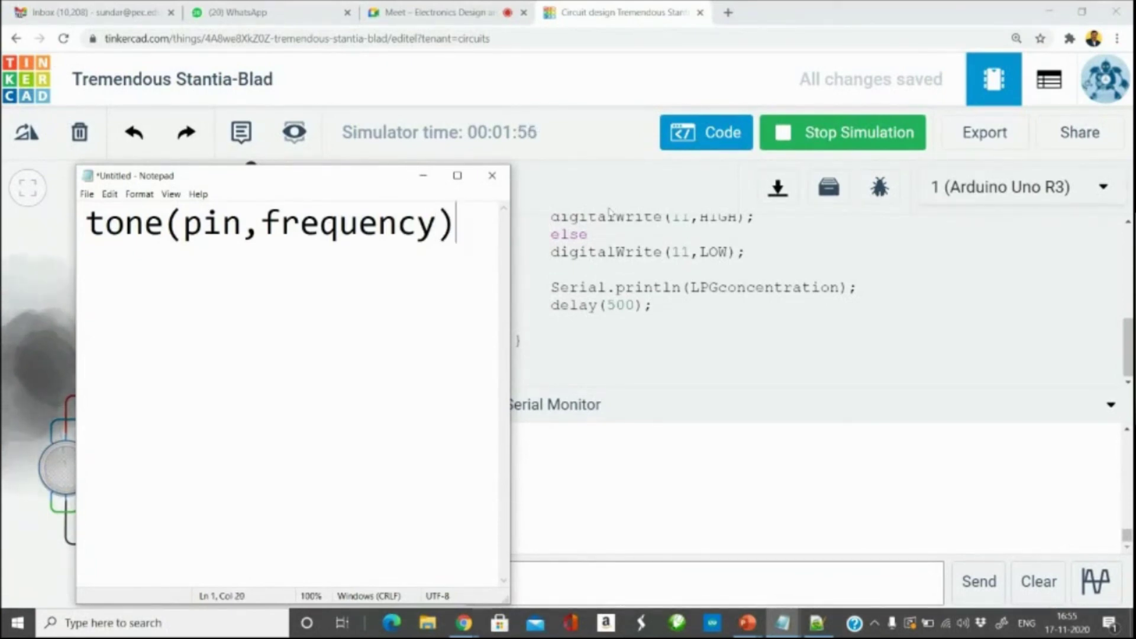
key("Return")
Add tone(11,500) and noTone(11) lines, then cut the tone(11,500) line.
type("tone")
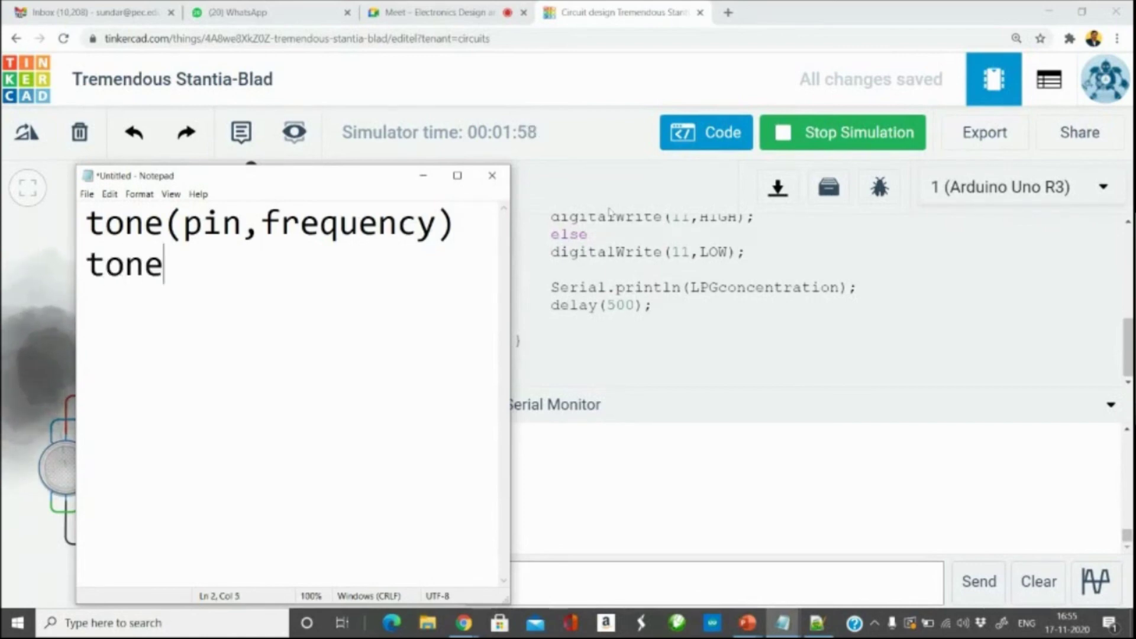
type("(")
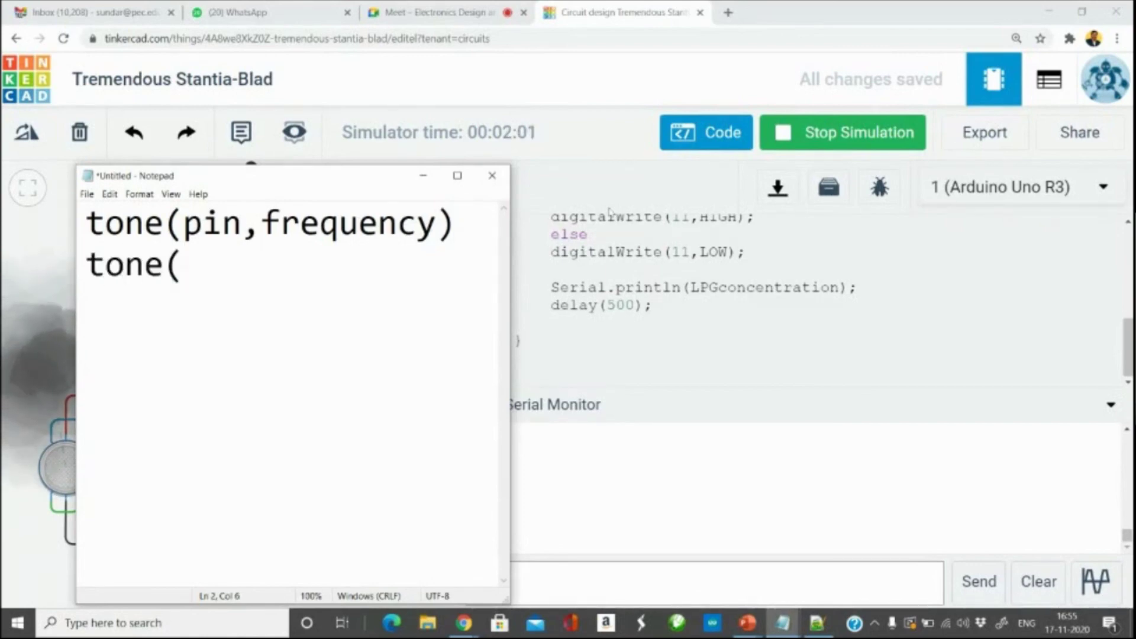
type("11,")
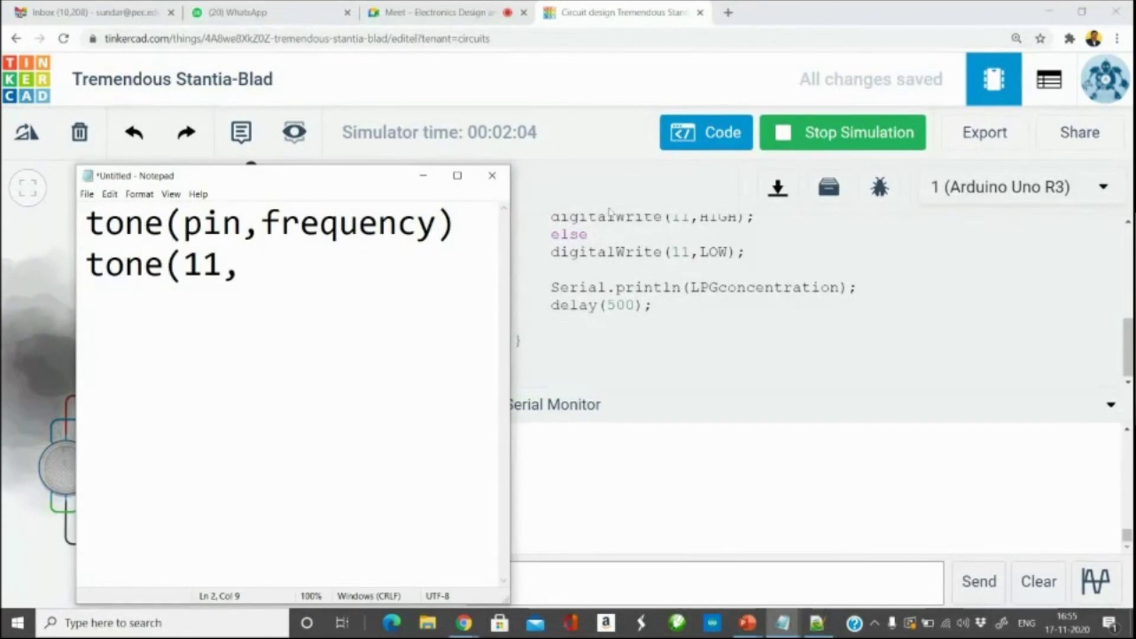
type("500")
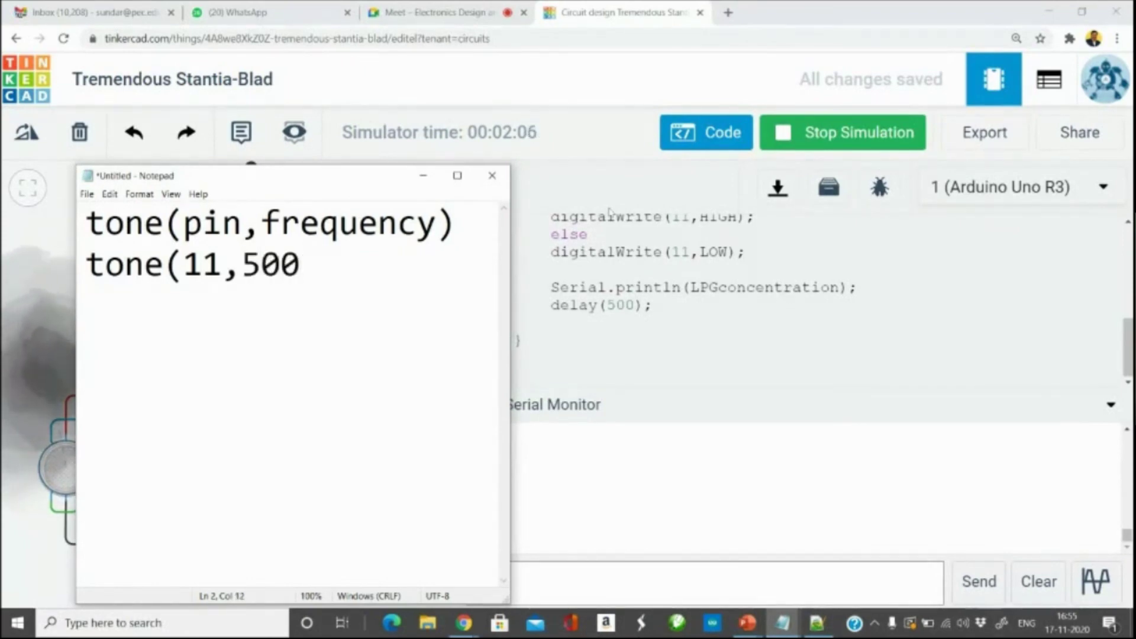
type(")")
key("Return")
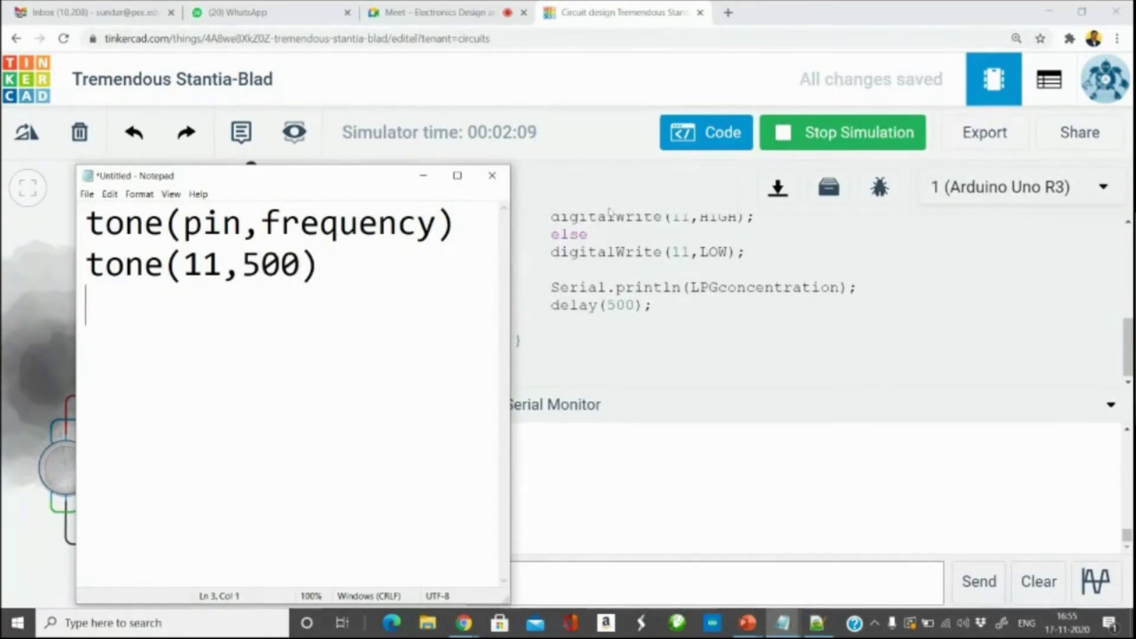
key("Return")
type("no")
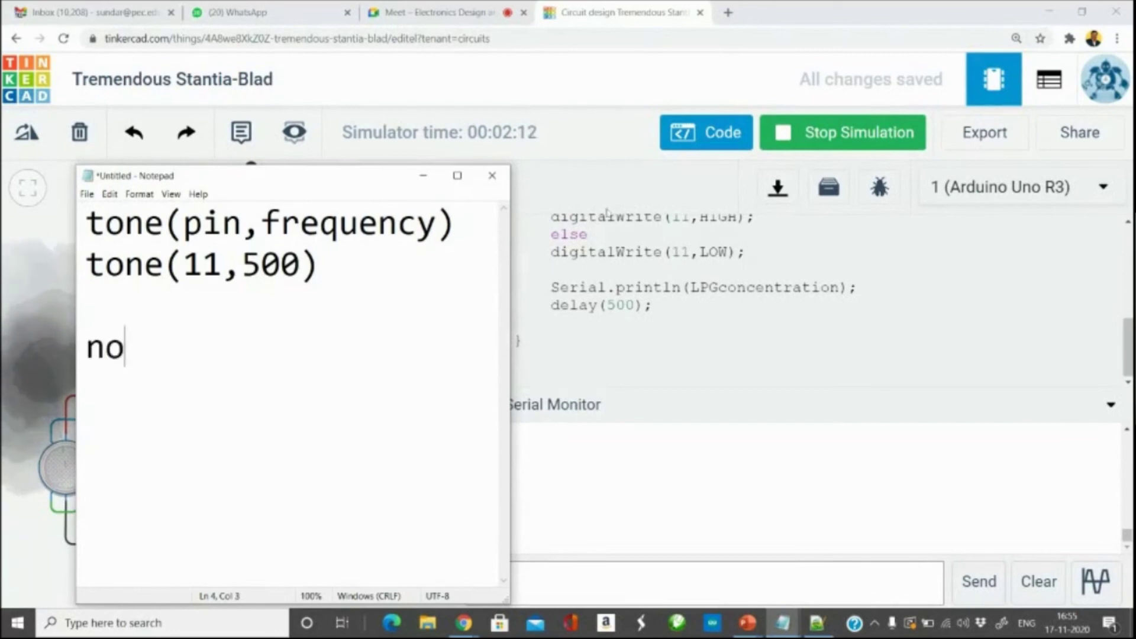
type("Tone()")
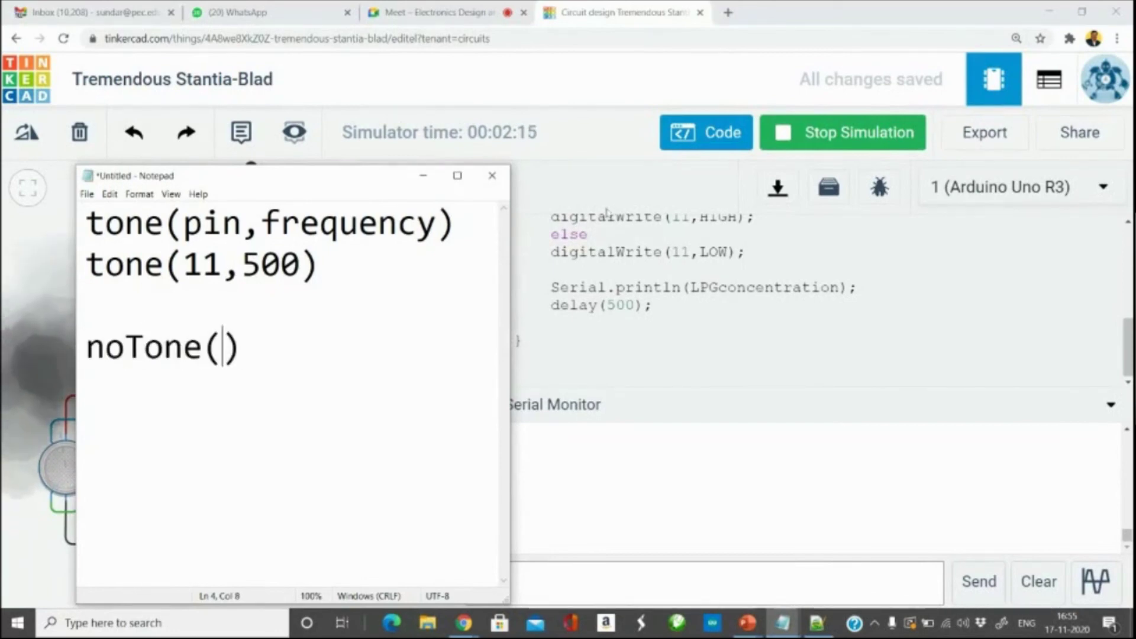
type("11")
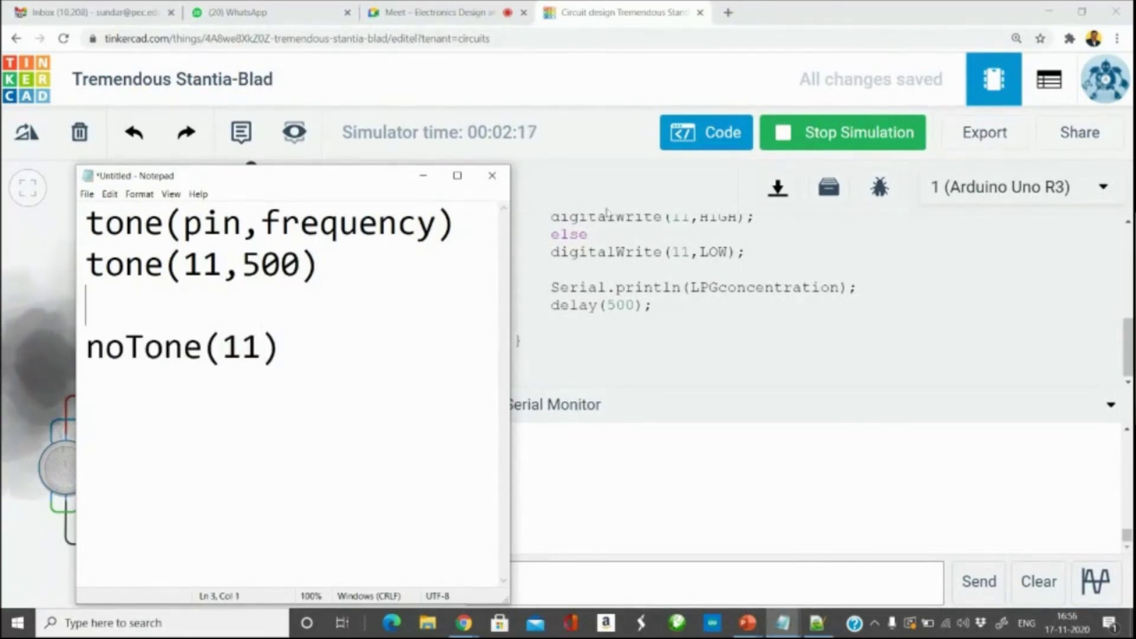
key("Up")
key("shift+End")
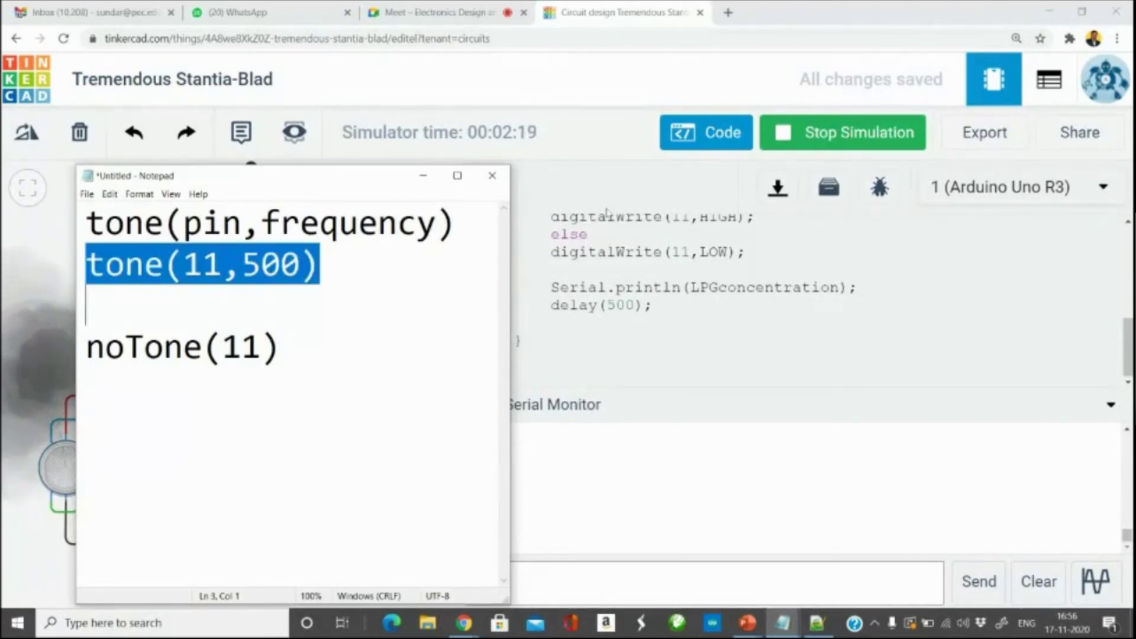
key("ctrl+x")
Comment out digitalWrite(11,HIGH) and paste an indented tone(11,500) call in the if branch.
left_click(718, 313)
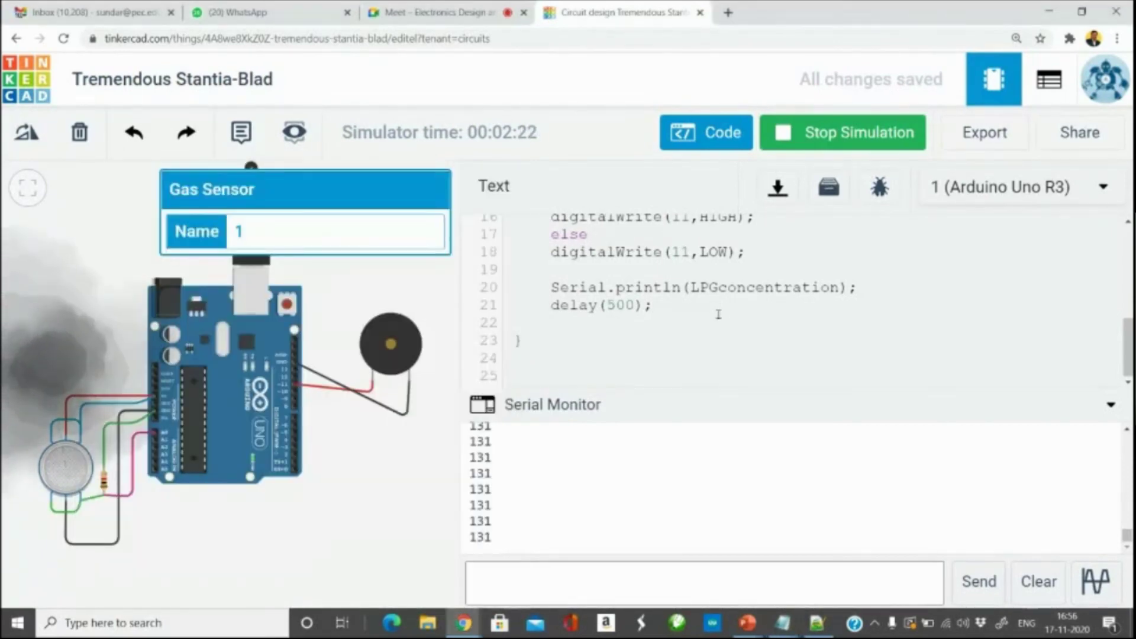
scroll(718, 313, "up", 2)
left_click(551, 290)
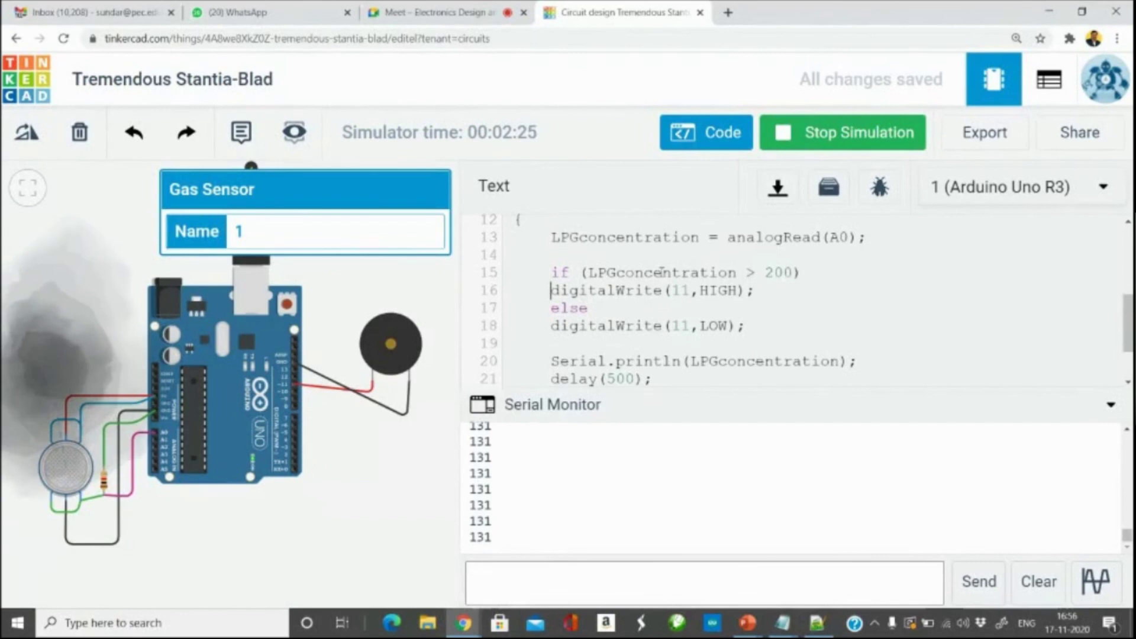
key("Return")
type("//")
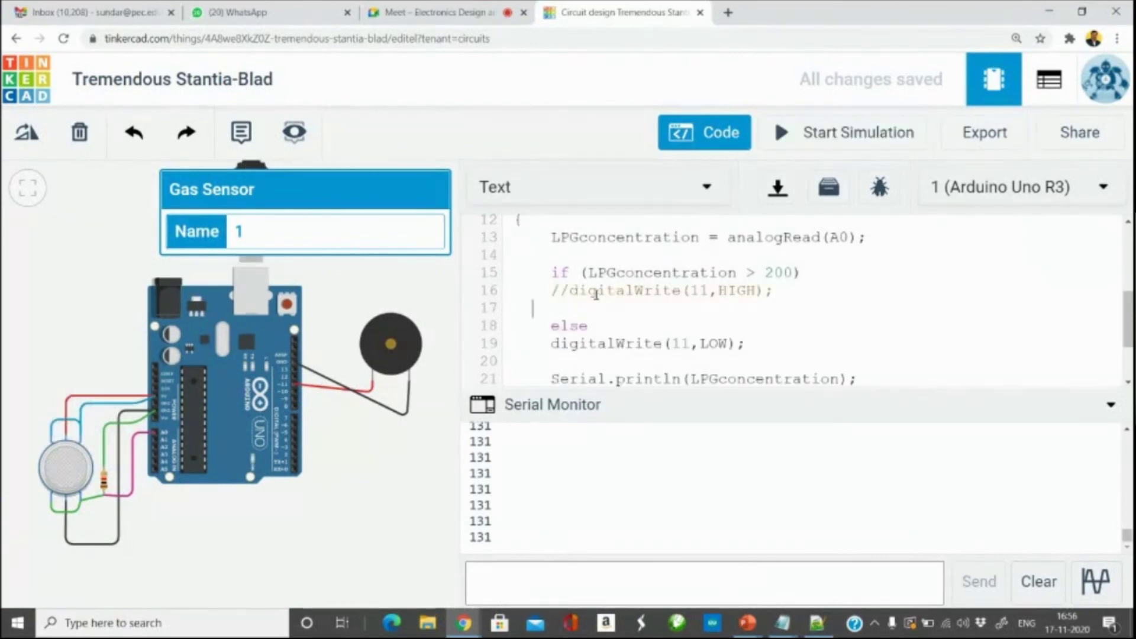
key("ctrl+v")
key("Return")
key("Up")
key("Tab")
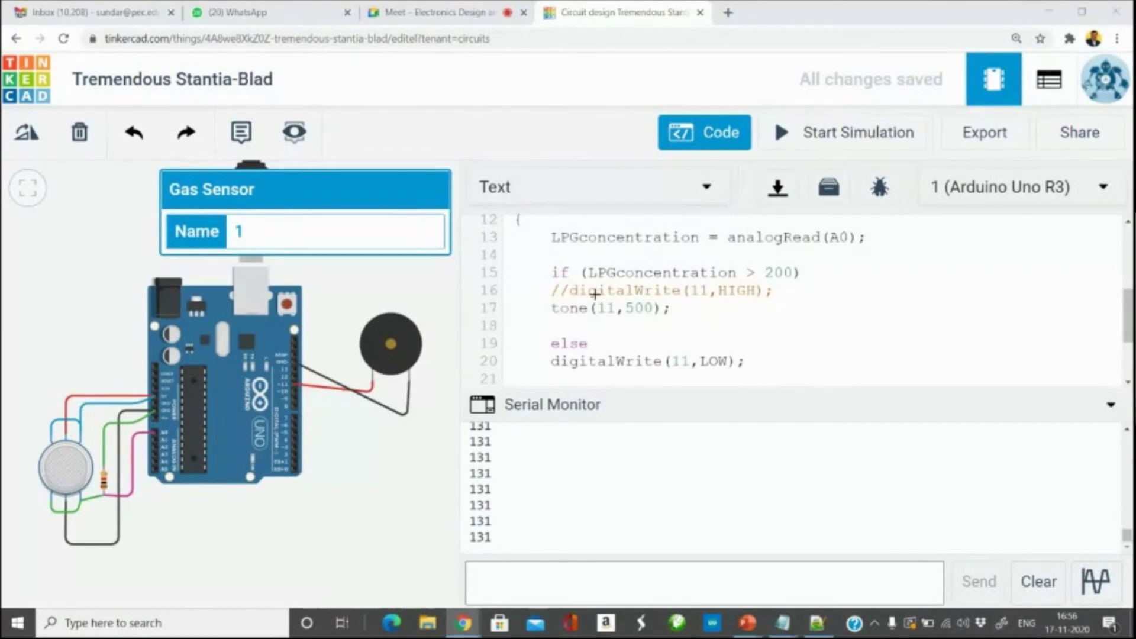
Comment out the digitalWrite(11,LOW) line in the else branch.
key("alt+Tab")
left_click(549, 362)
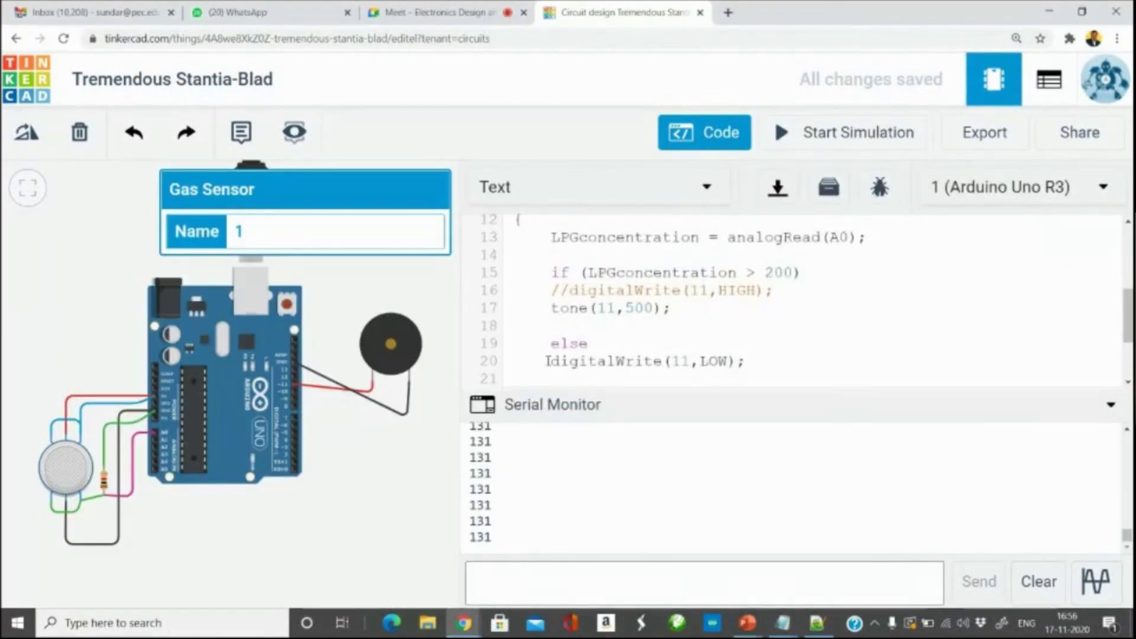
type("//")
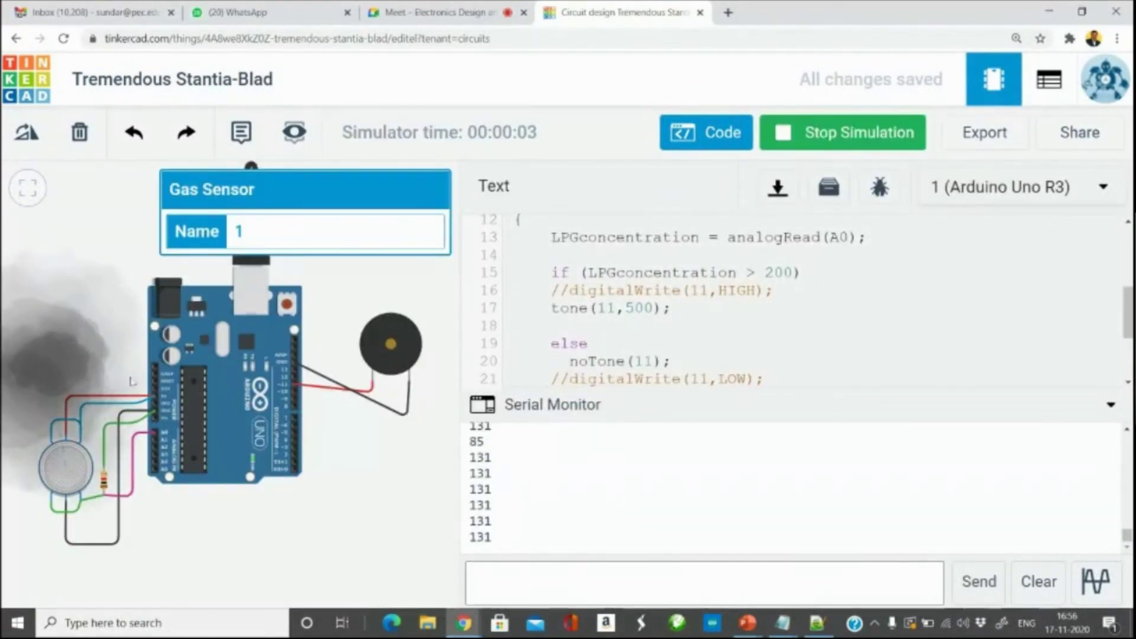
Drag the gas cloud on and off the sensor, pushing readings past 340 and back to 119.
left_click_drag(36, 362, 61, 446)
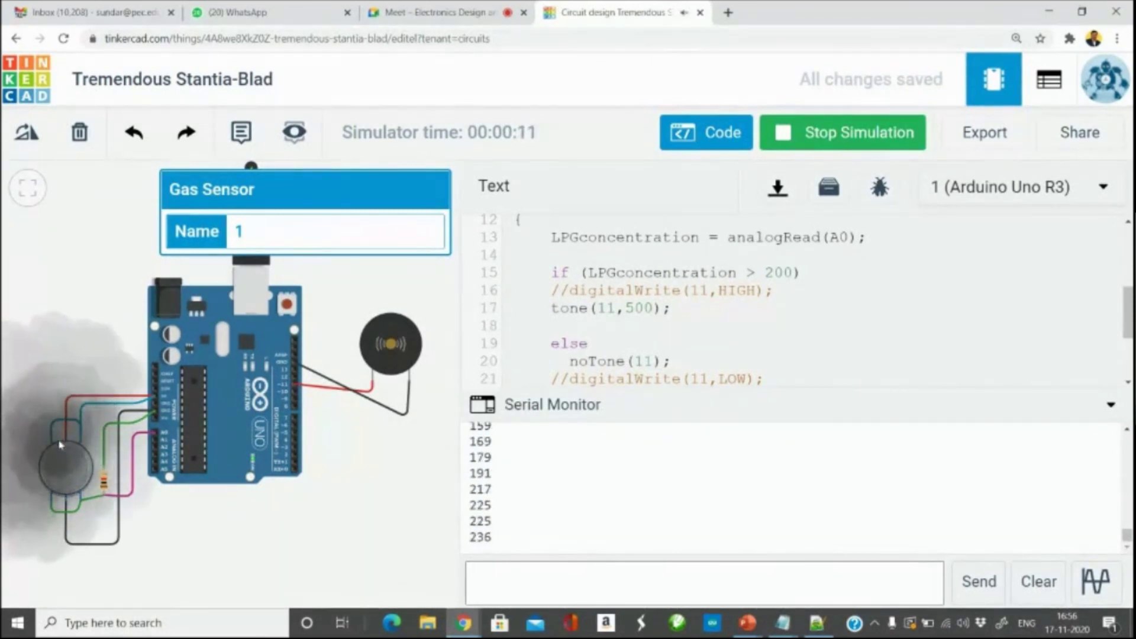
left_click_drag(60, 445, 50, 406)
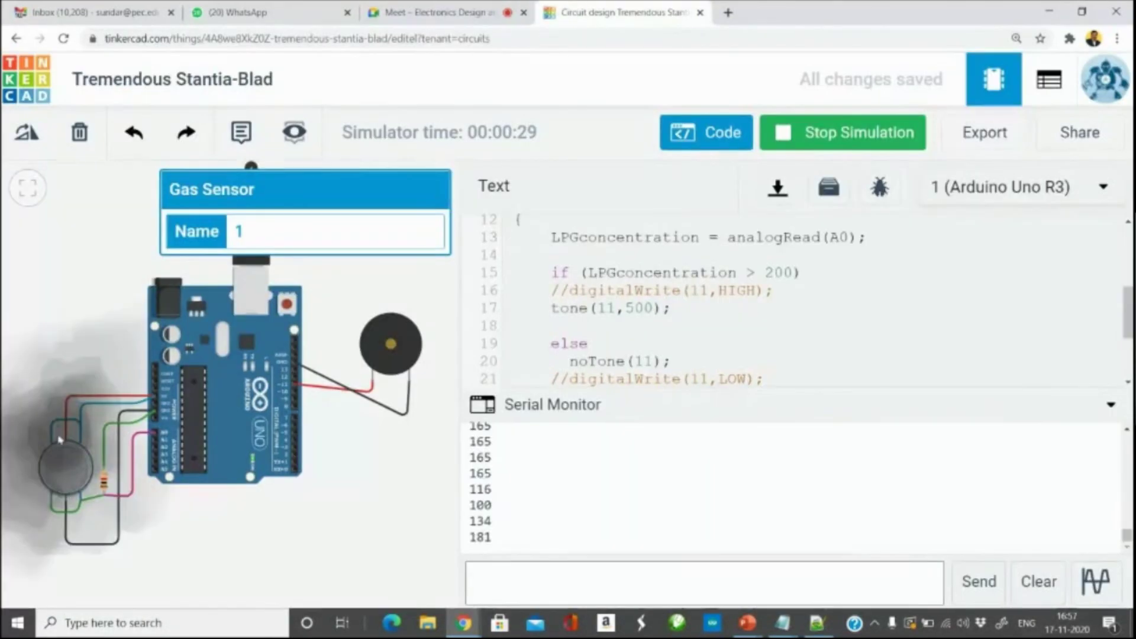
left_click_drag(50, 406, 62, 447)
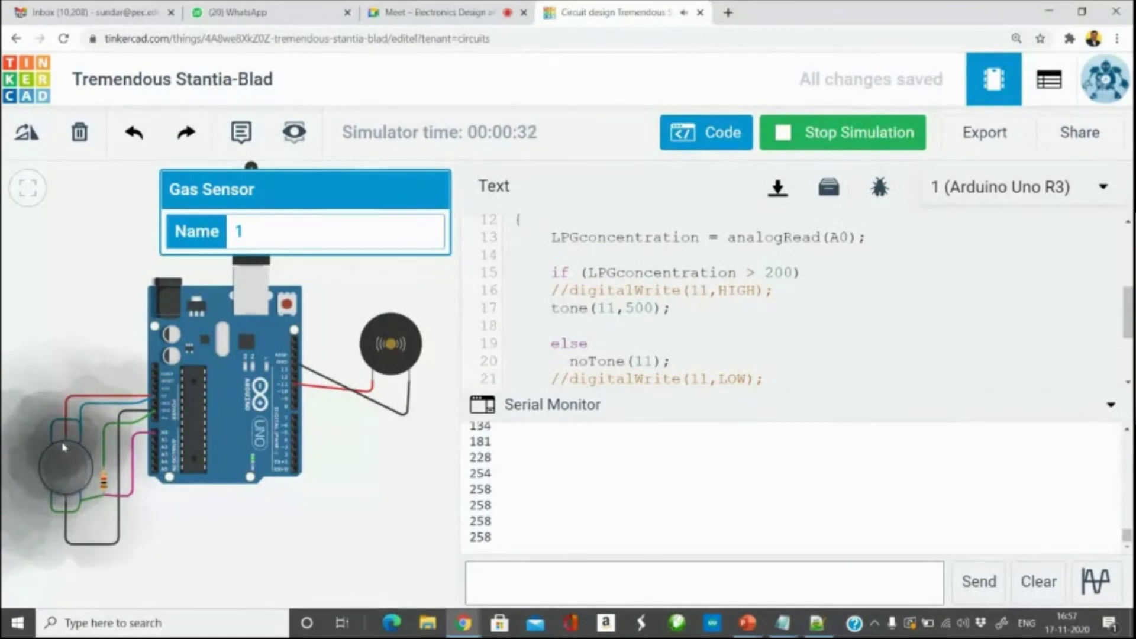
left_click_drag(64, 447, 73, 477)
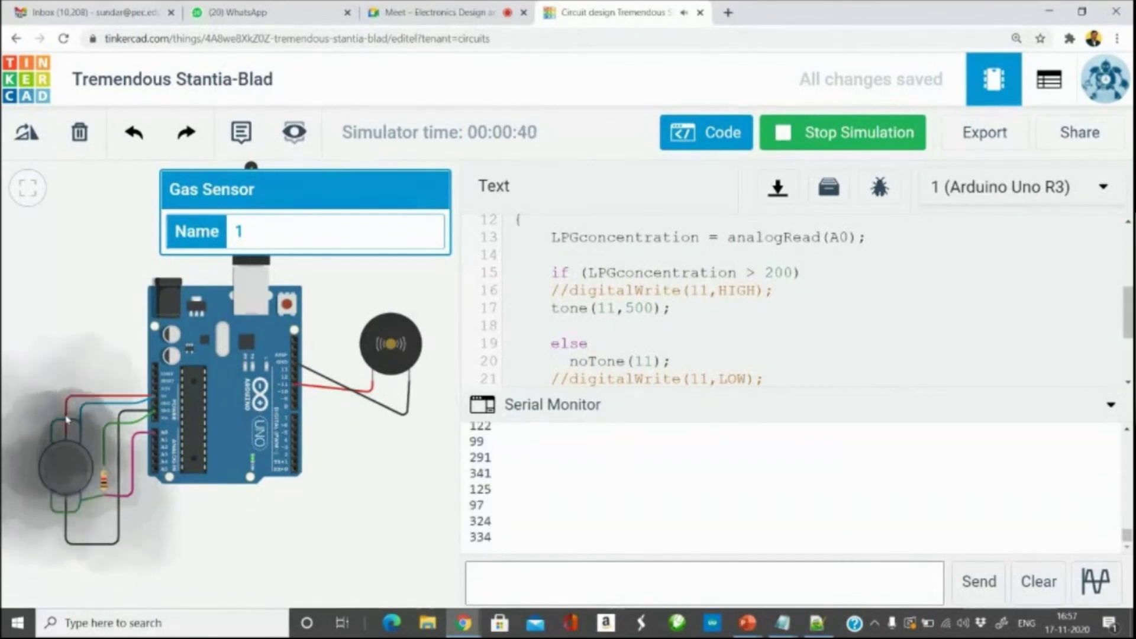
left_click_drag(73, 477, 54, 338)
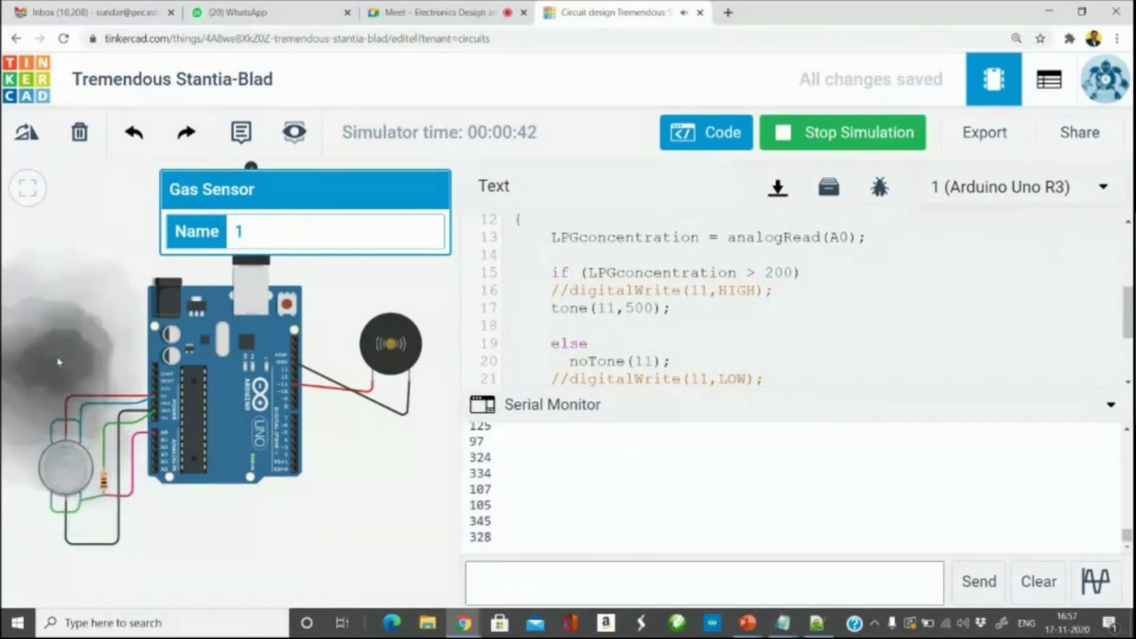
scroll(630, 330, "down", 3)
Change delay(500) to delay(100), restart, and cover the sensor with gas until readings reach 252.
left_click(617, 305)
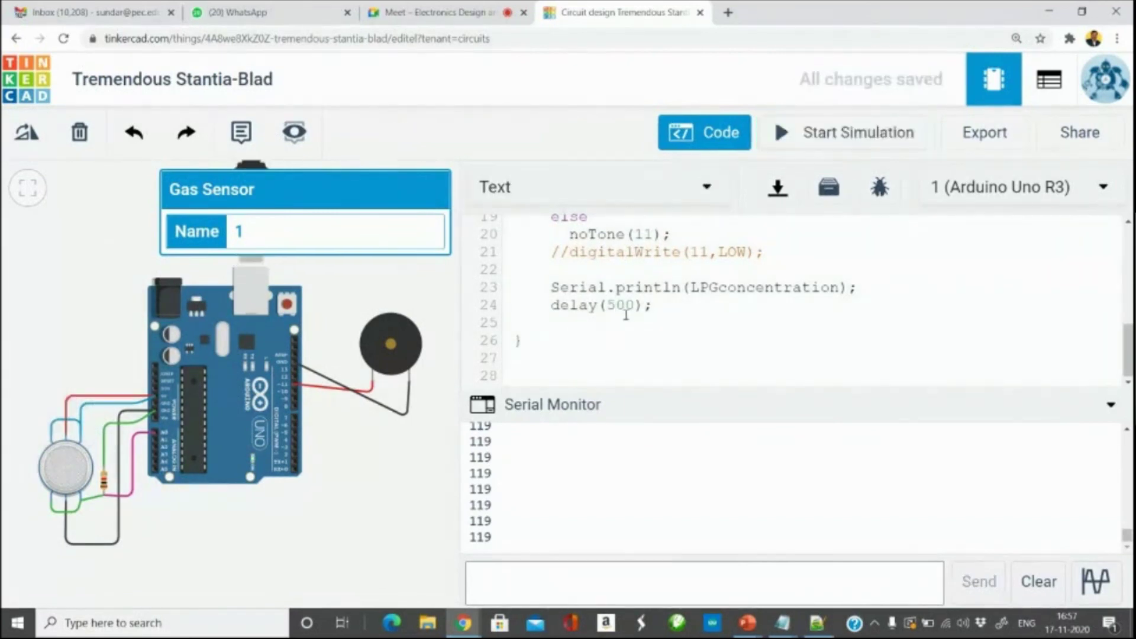
key("BackSpace")
left_click(812, 145)
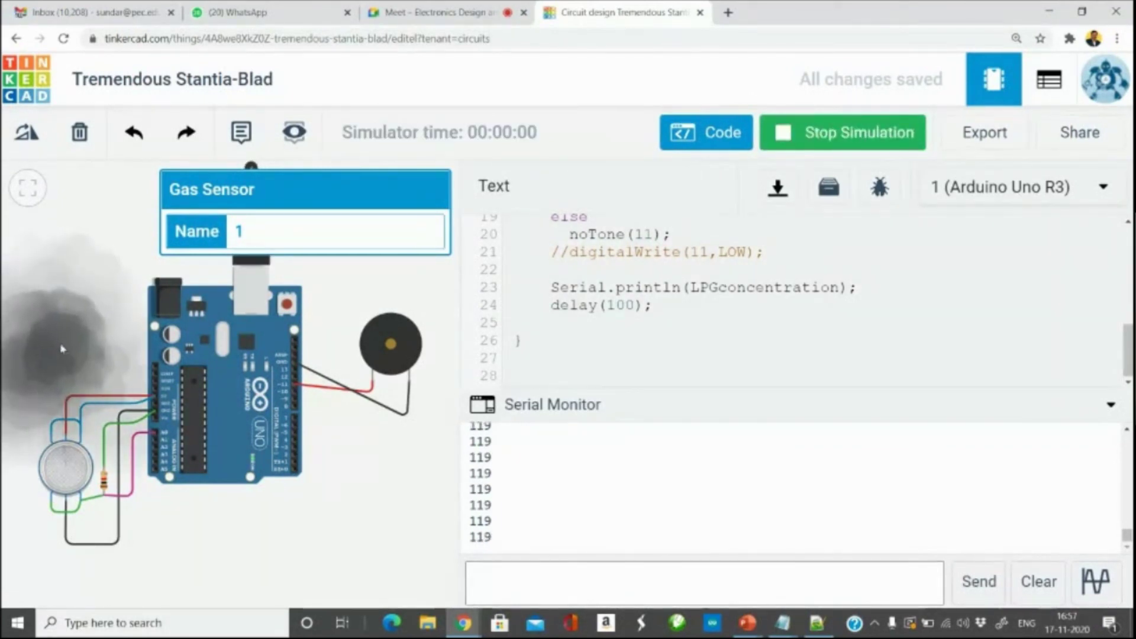
left_click_drag(62, 349, 66, 455)
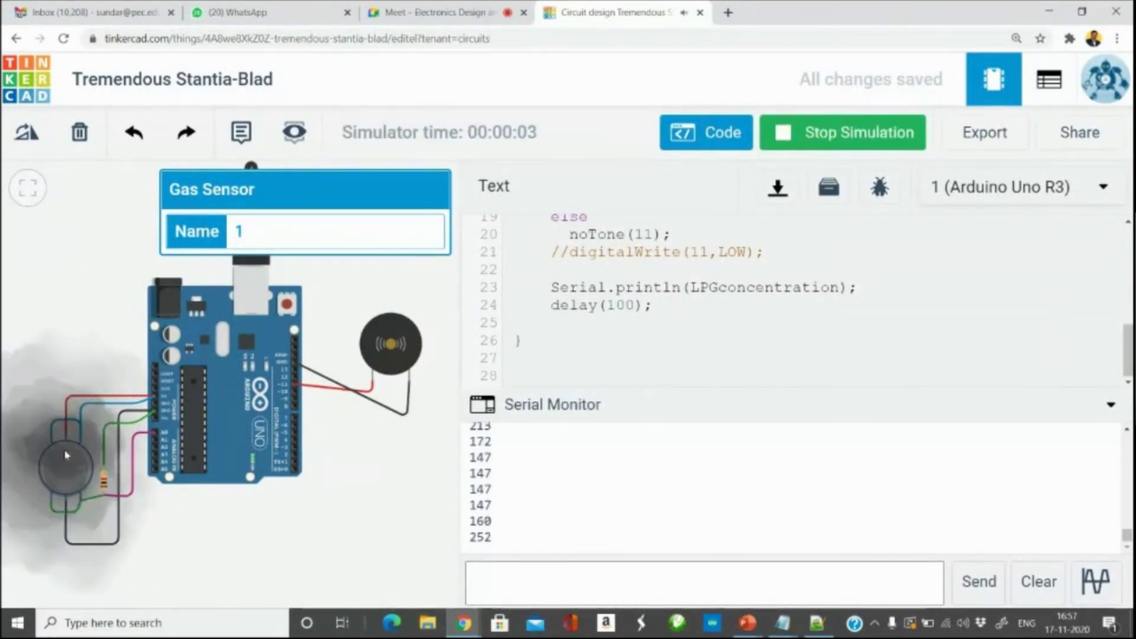